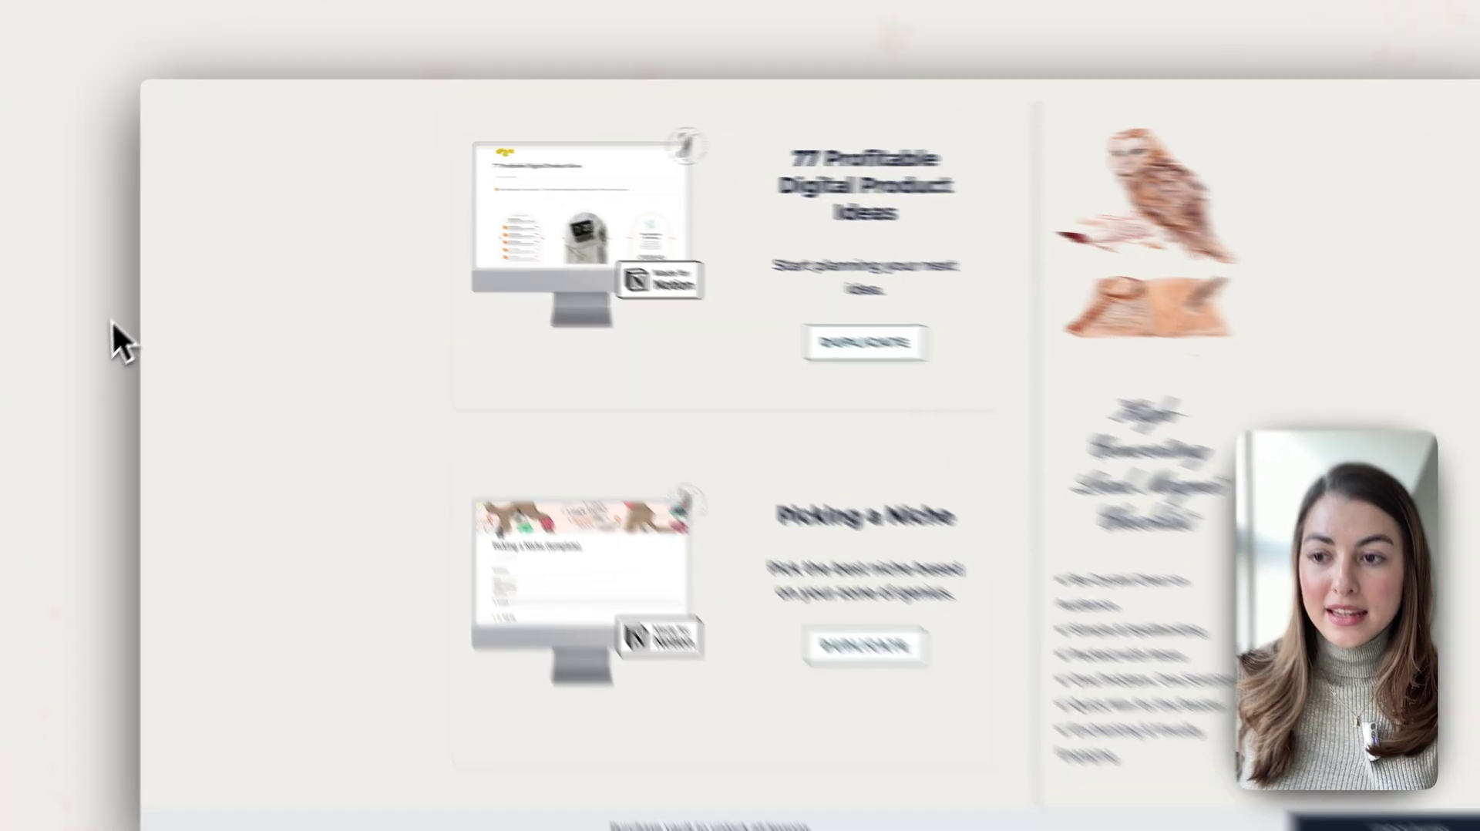
- Show Flodesk's sign-up forms filtered to '77' and close the form card's stats panel
mouse_move(116, 316)
left_click(112, 369)
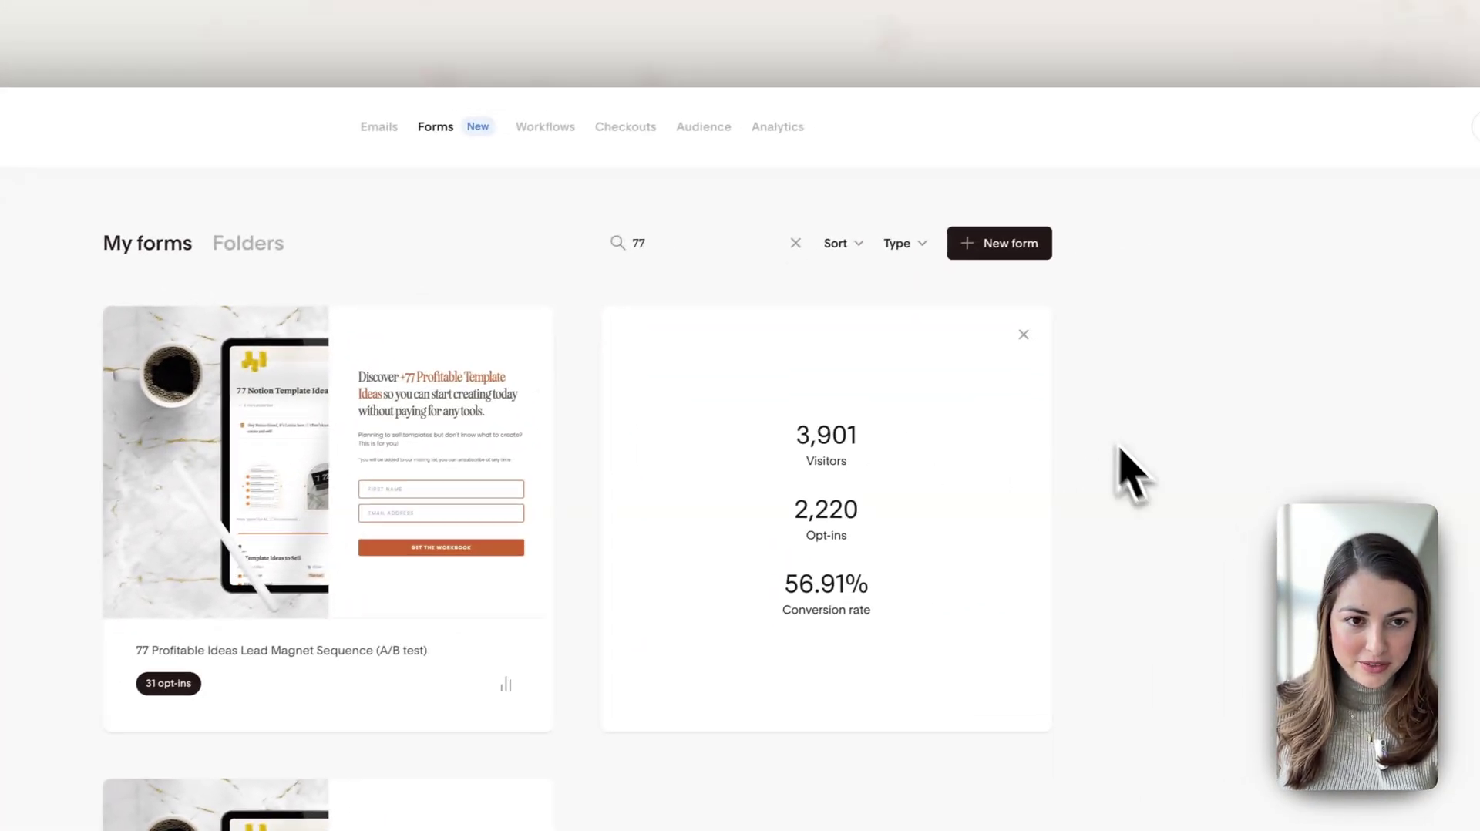
left_click(1024, 335)
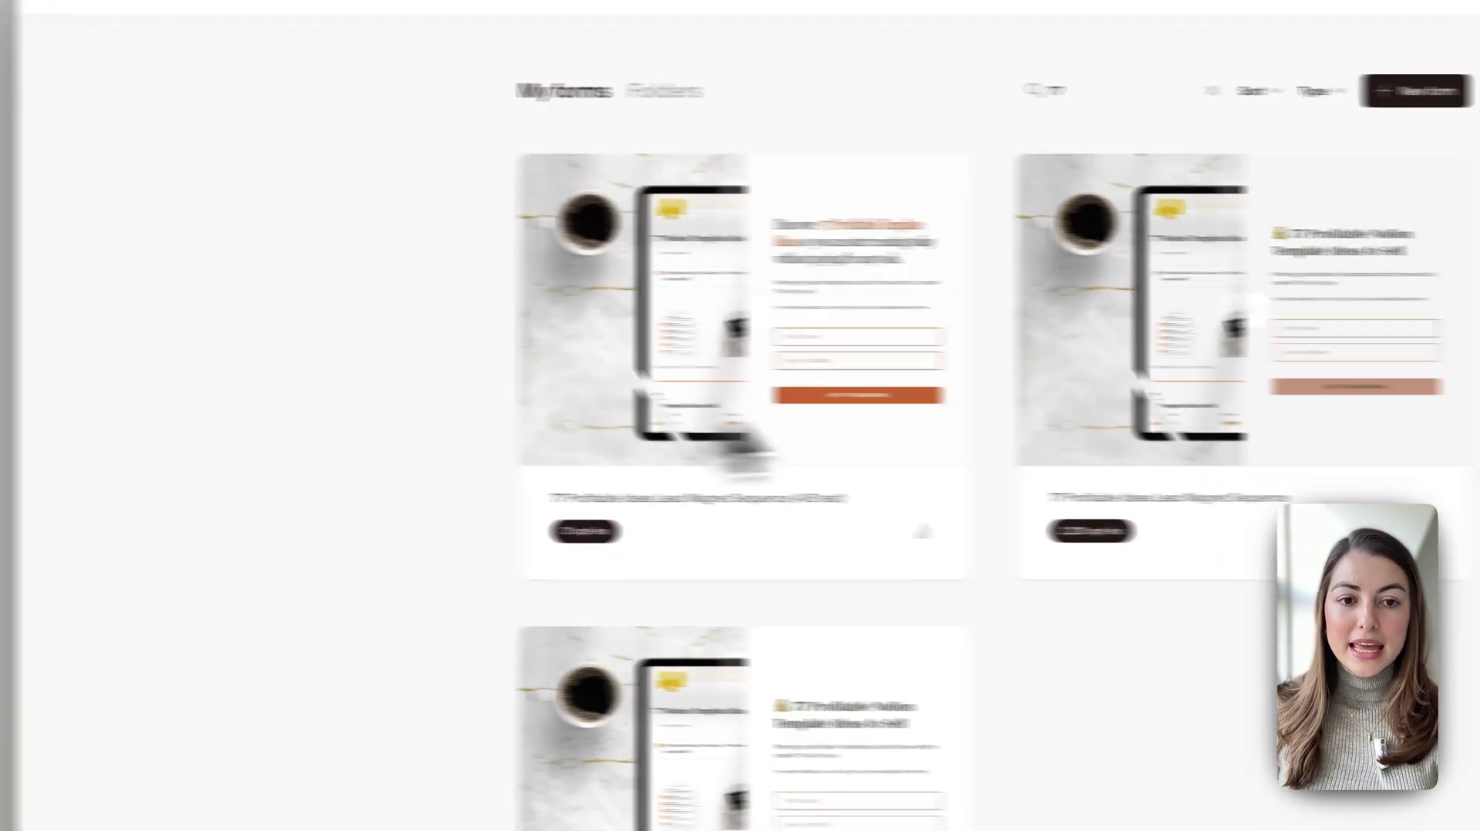
mouse_move(1413, 546)
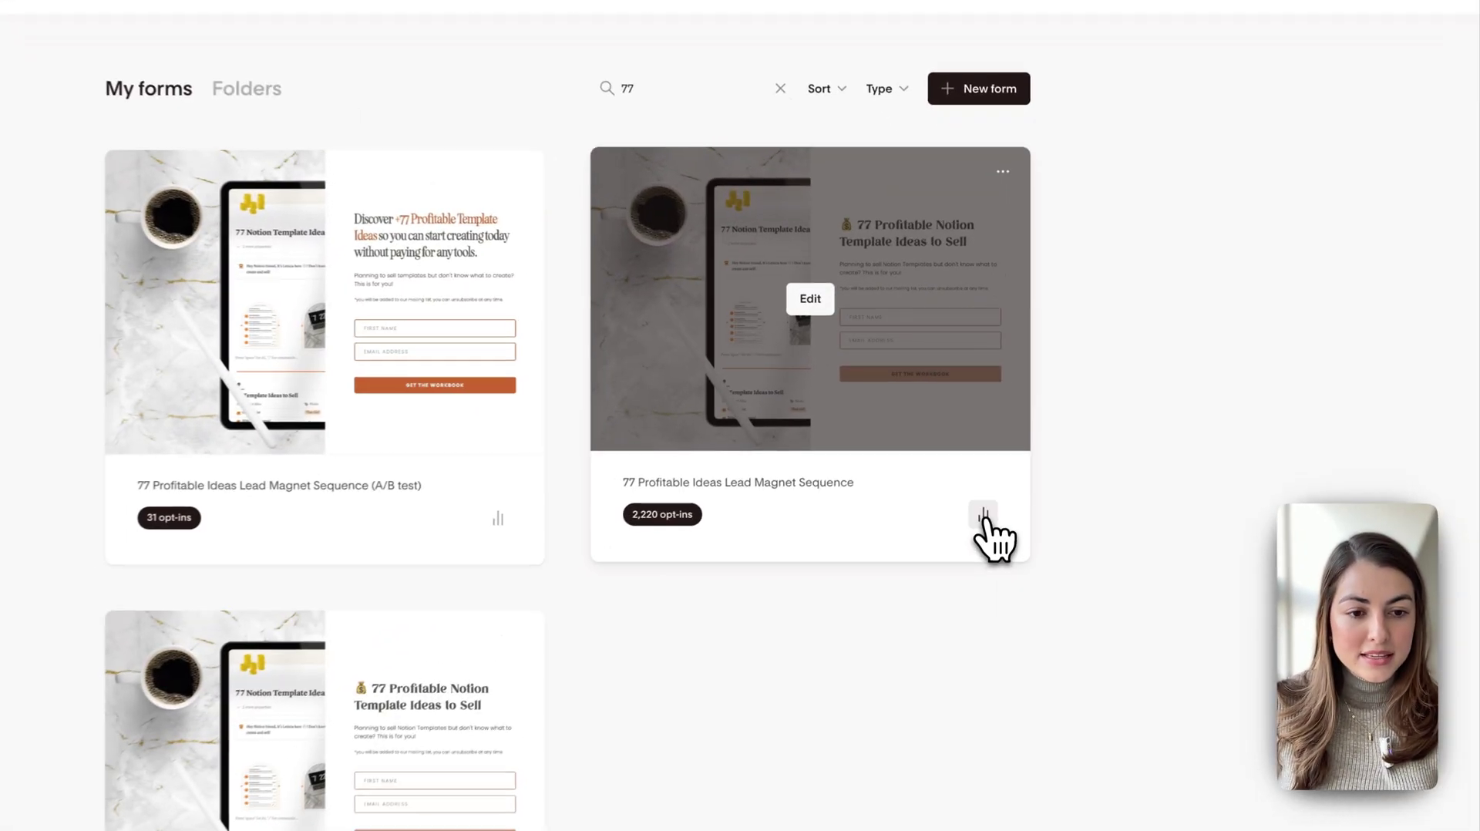
- Show the second form's stats and highlight 3,901 visitors, 2,220 opt-ins and 56.91% conversion
left_click(1011, 451)
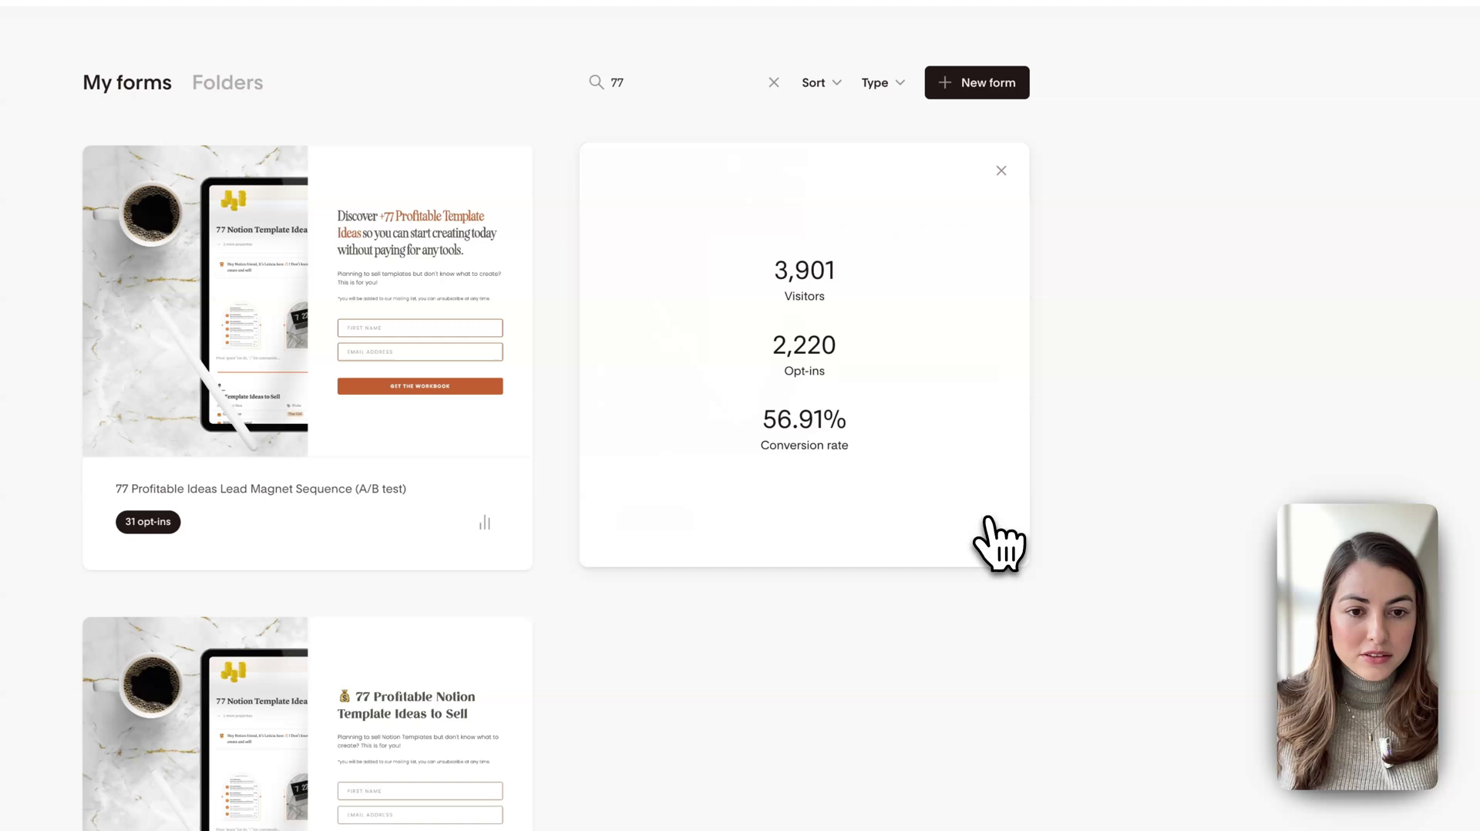
left_click_drag(773, 274, 836, 271)
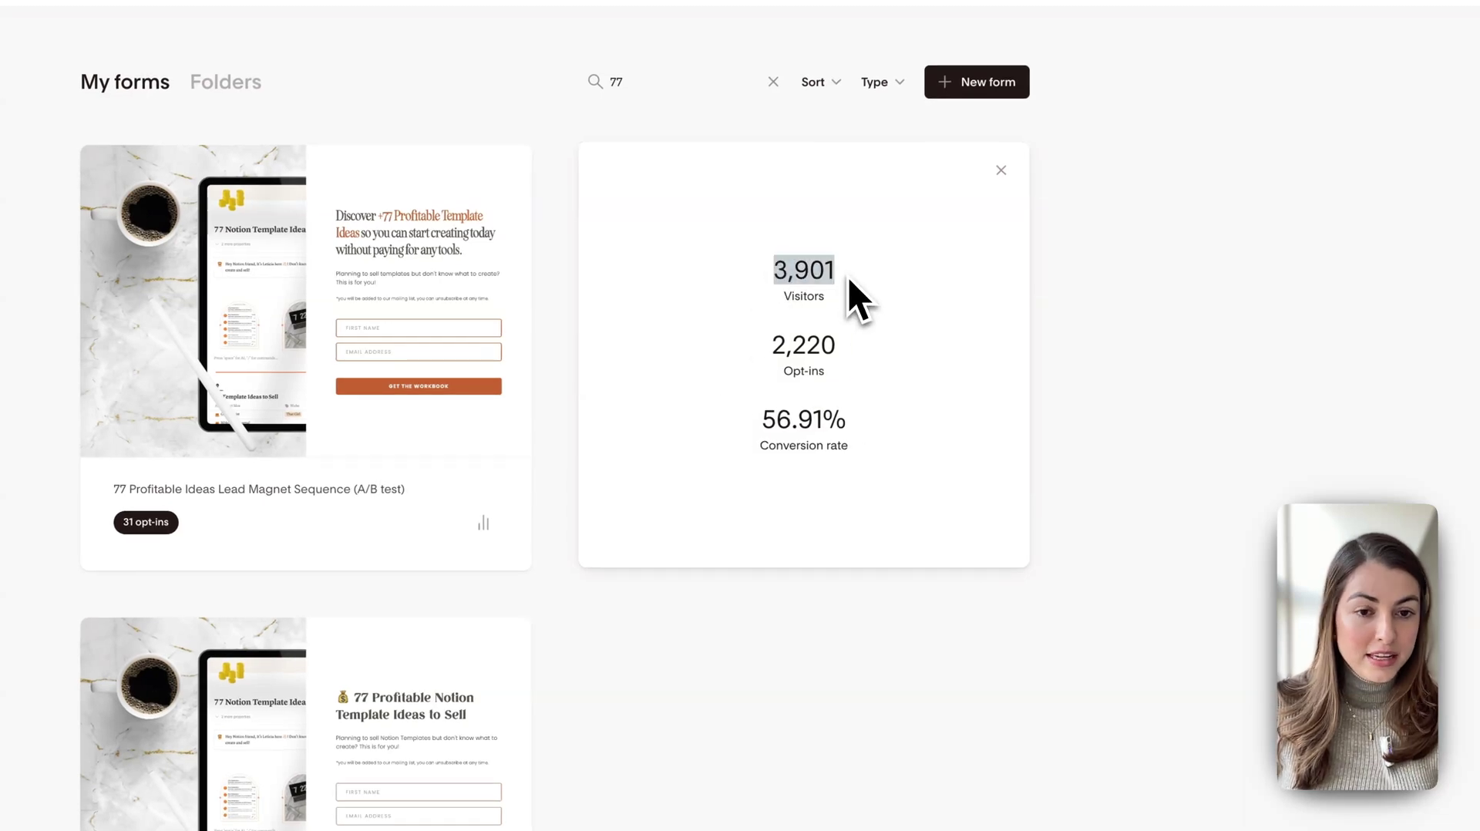
left_click(849, 277)
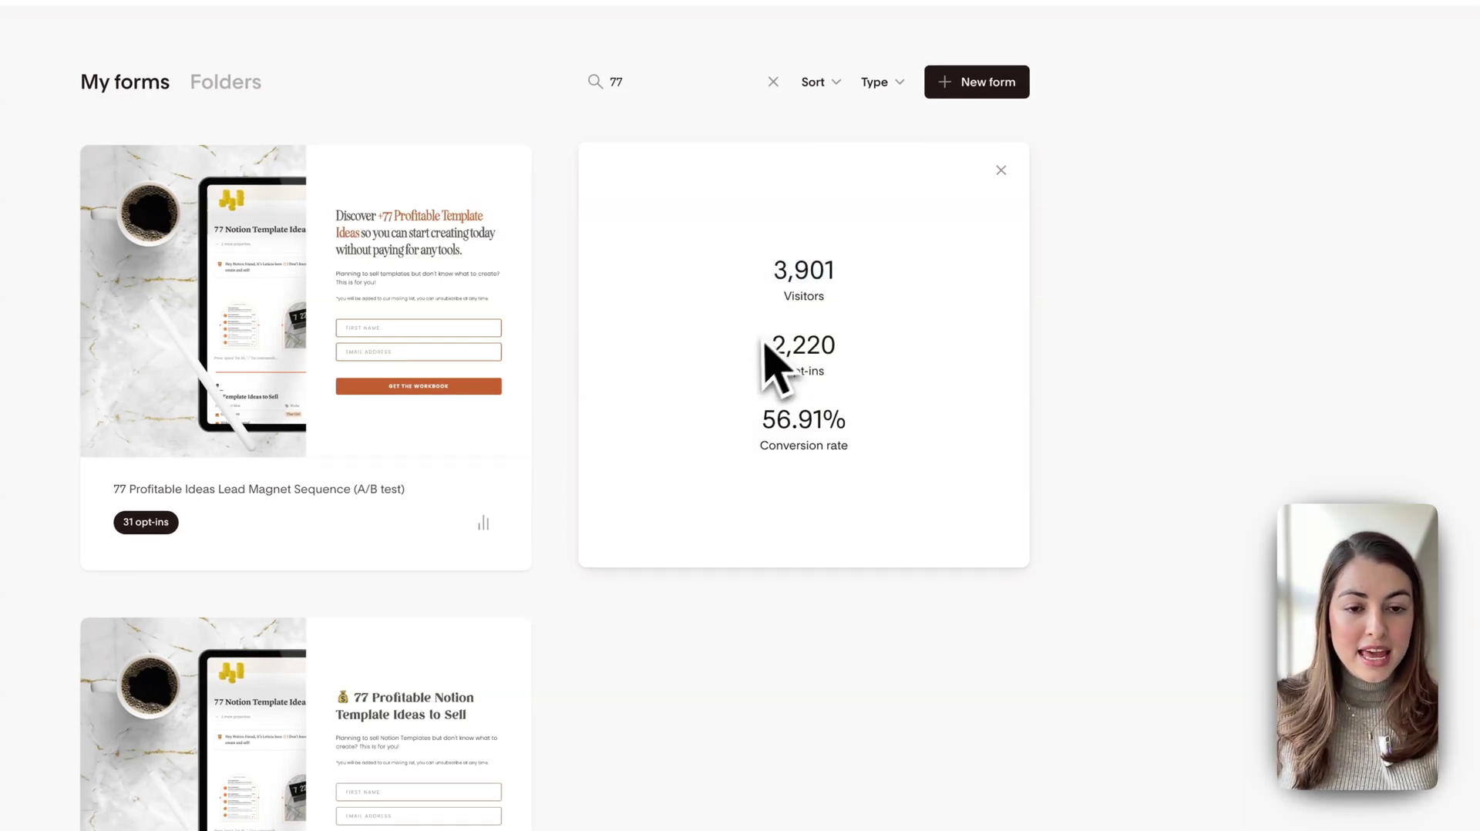
left_click_drag(766, 352, 860, 370)
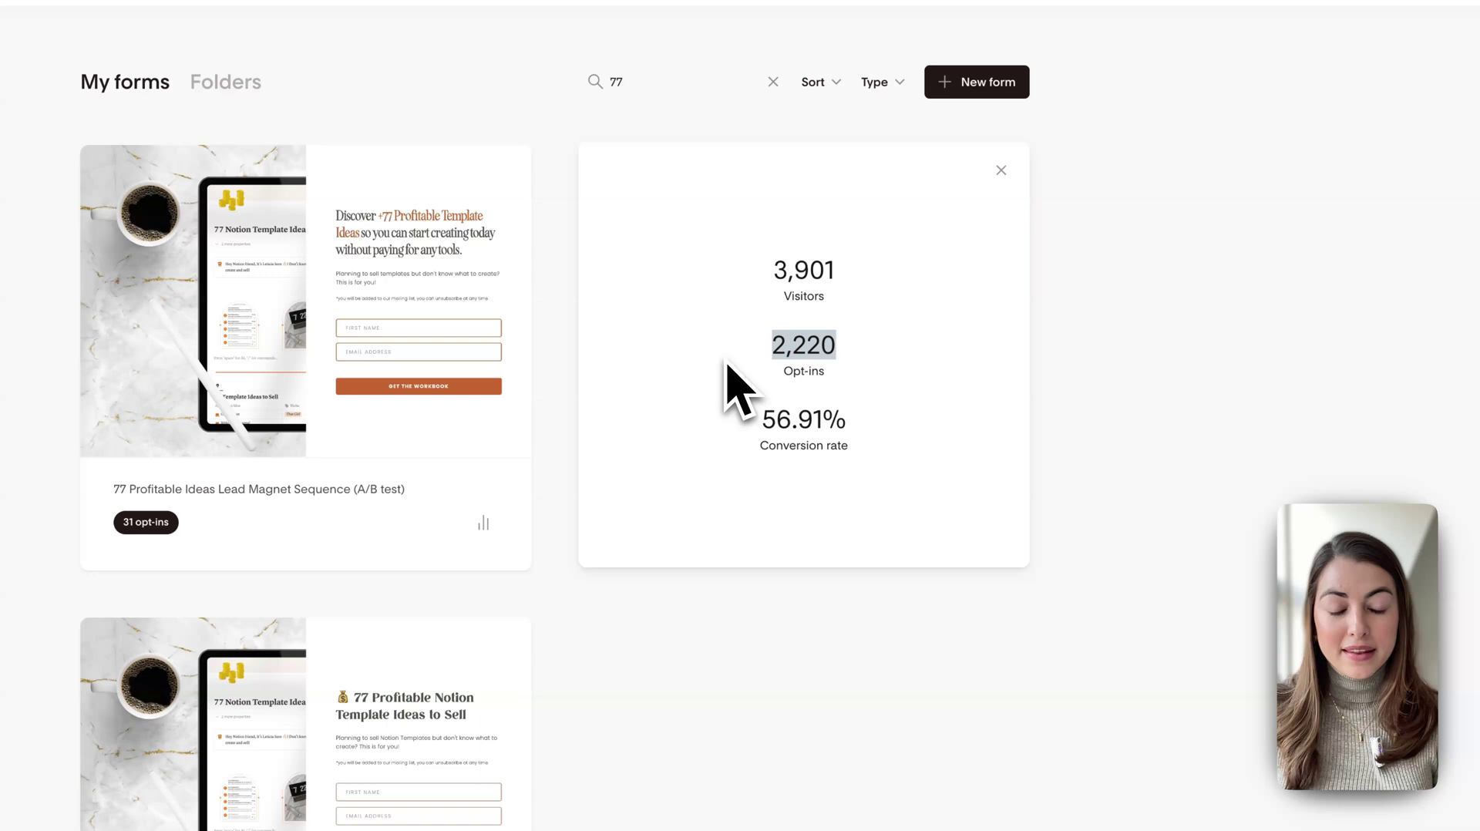
left_click_drag(759, 418, 866, 433)
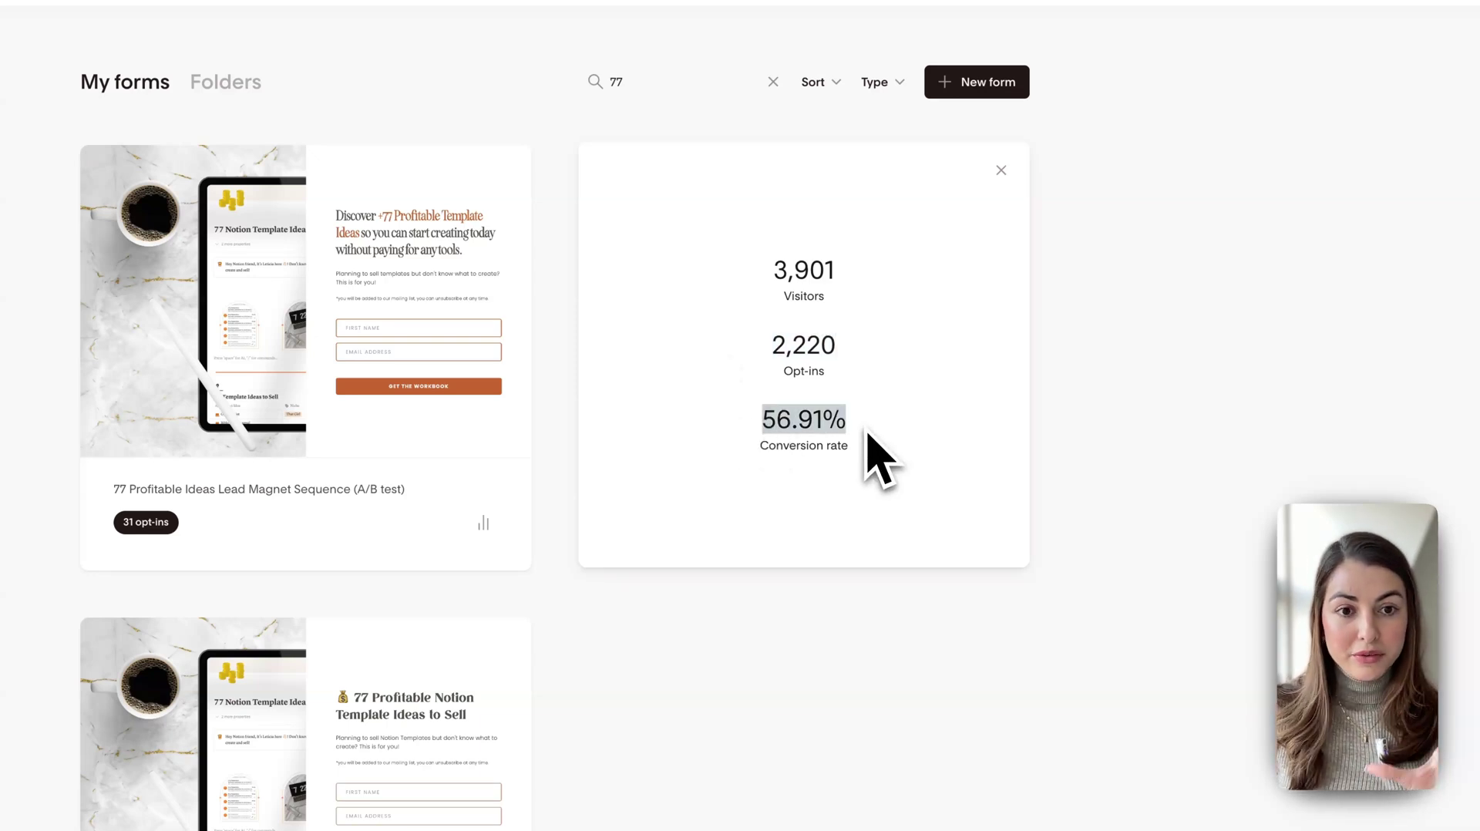
left_click(794, 397)
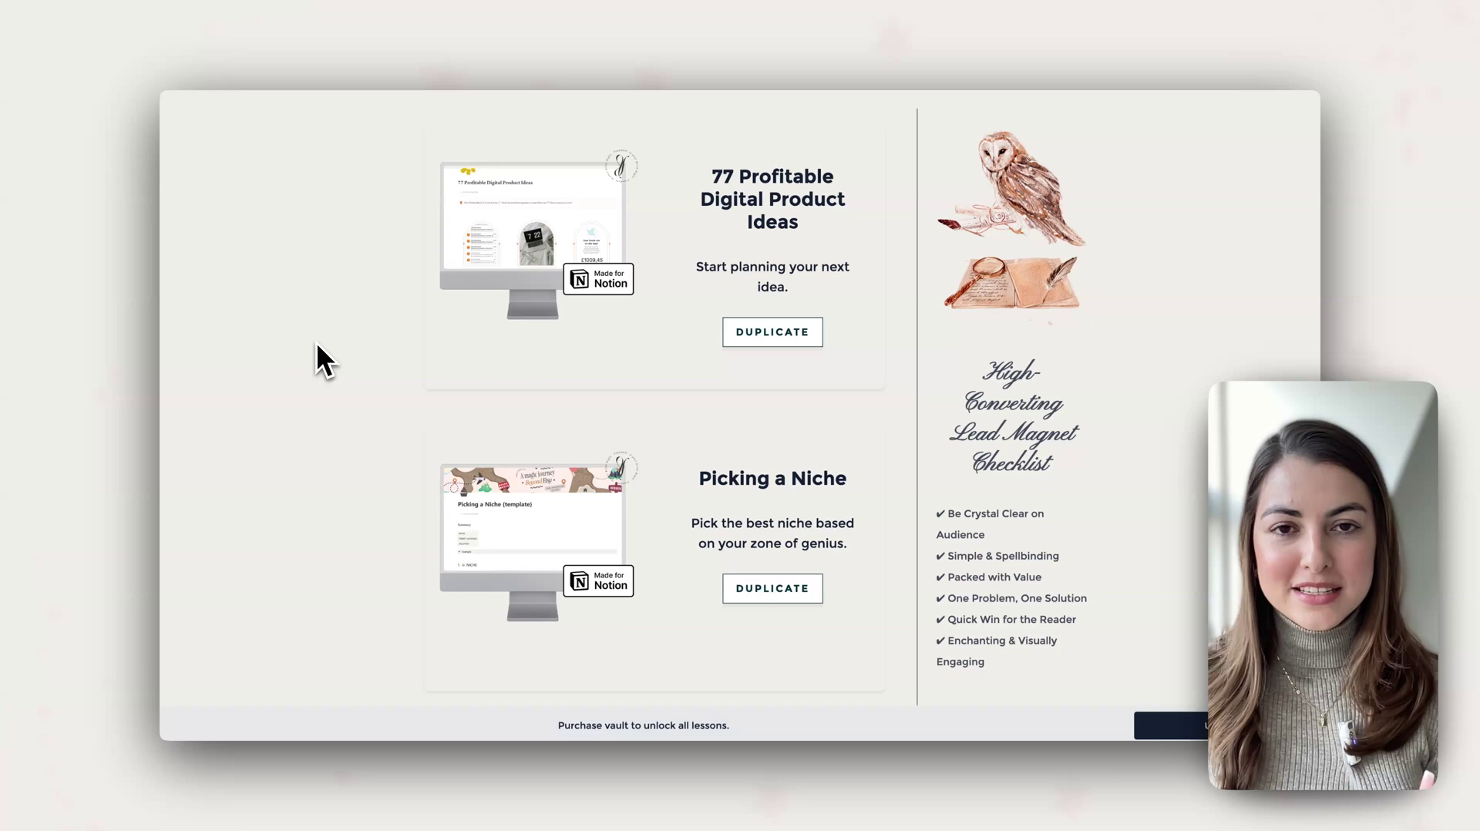
- Scroll the lesson page up to the 77 Profitable Digital Product Ideas template card
scroll(316, 341, "up", 15)
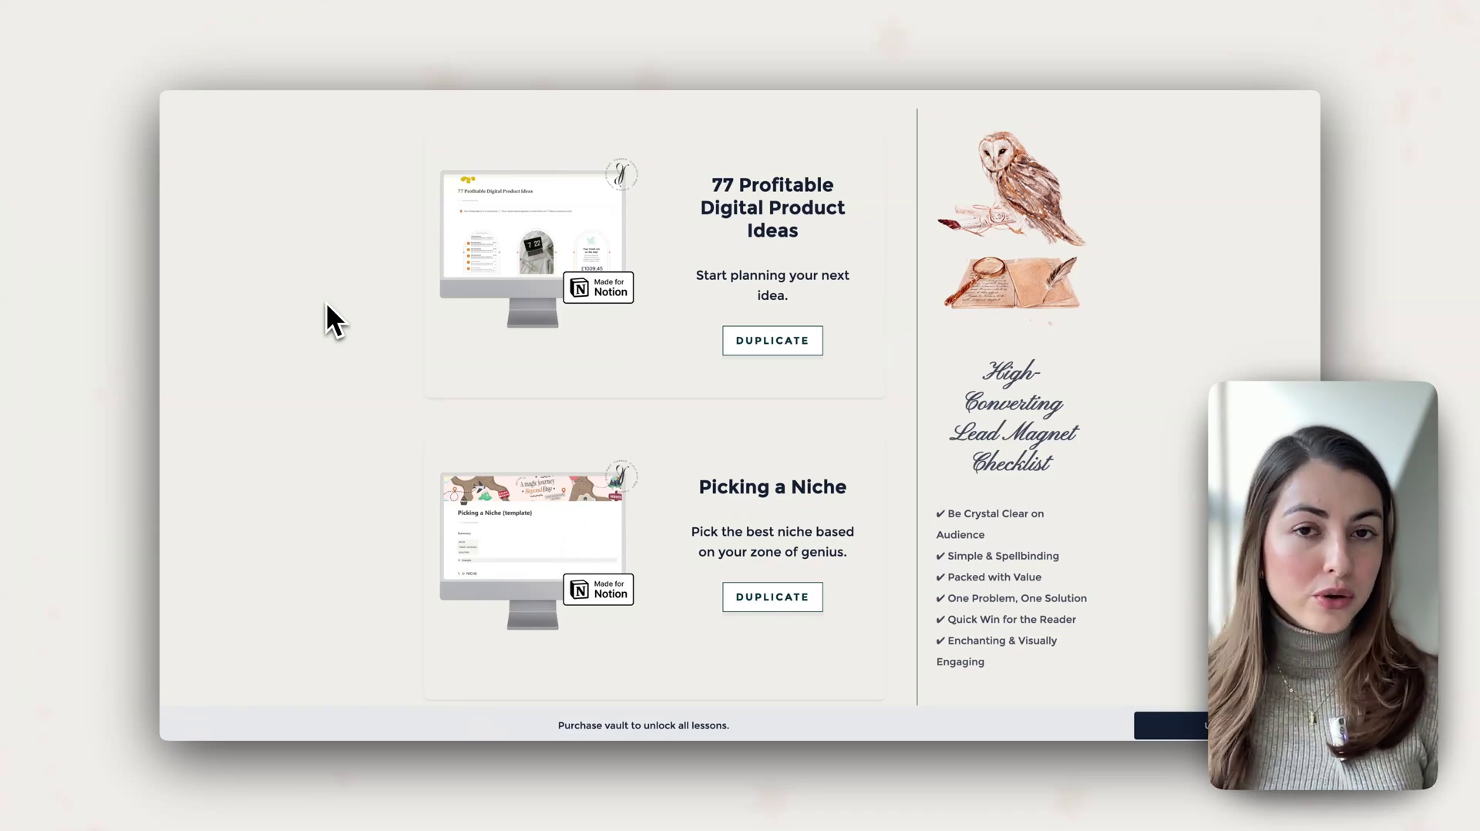
scroll(618, 487, "up", 1)
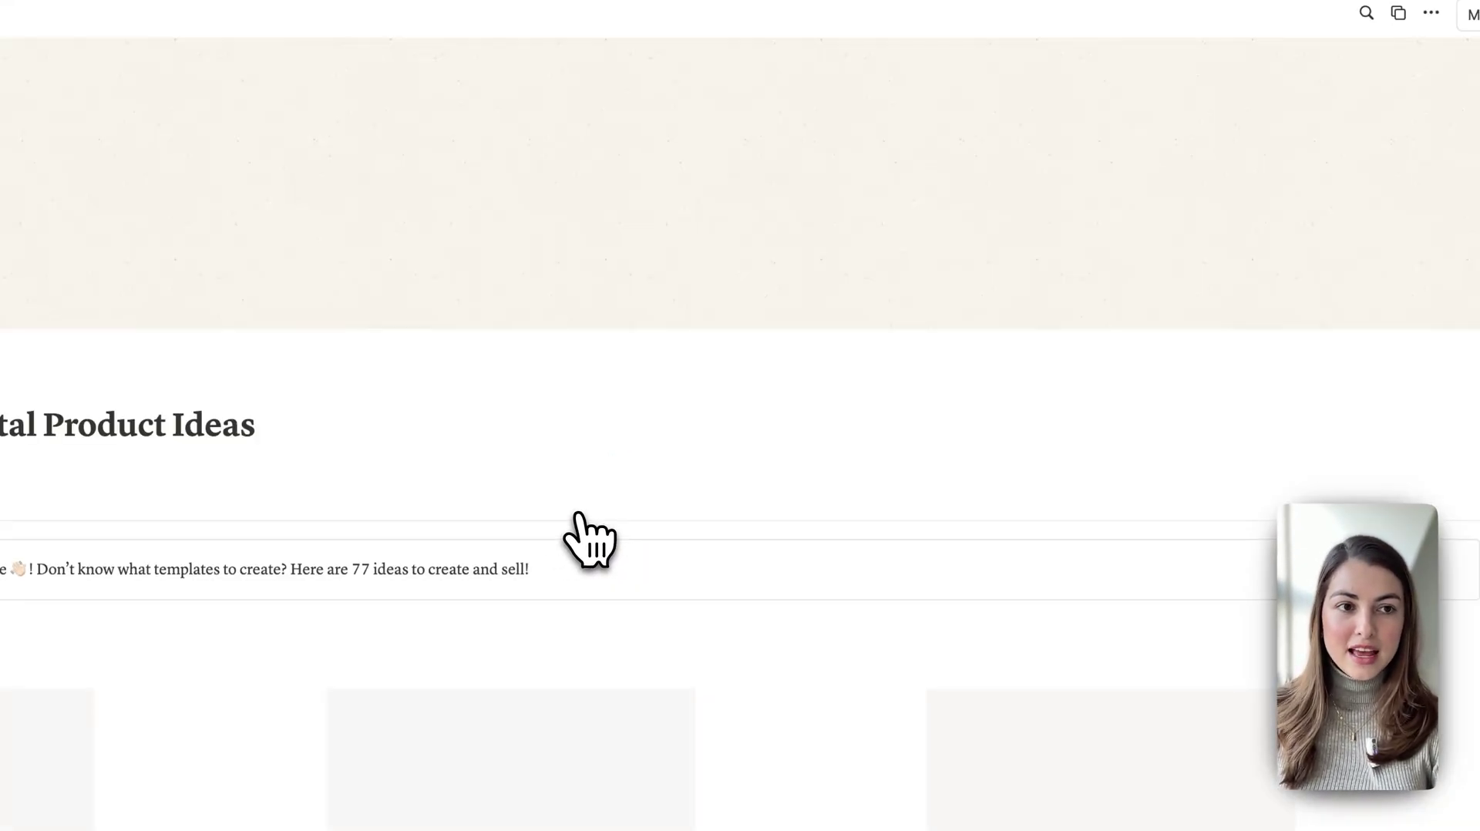
- Duplicate the 77 Profitable Digital Product Ideas template into your own workspace as a private page
left_click(1241, 114)
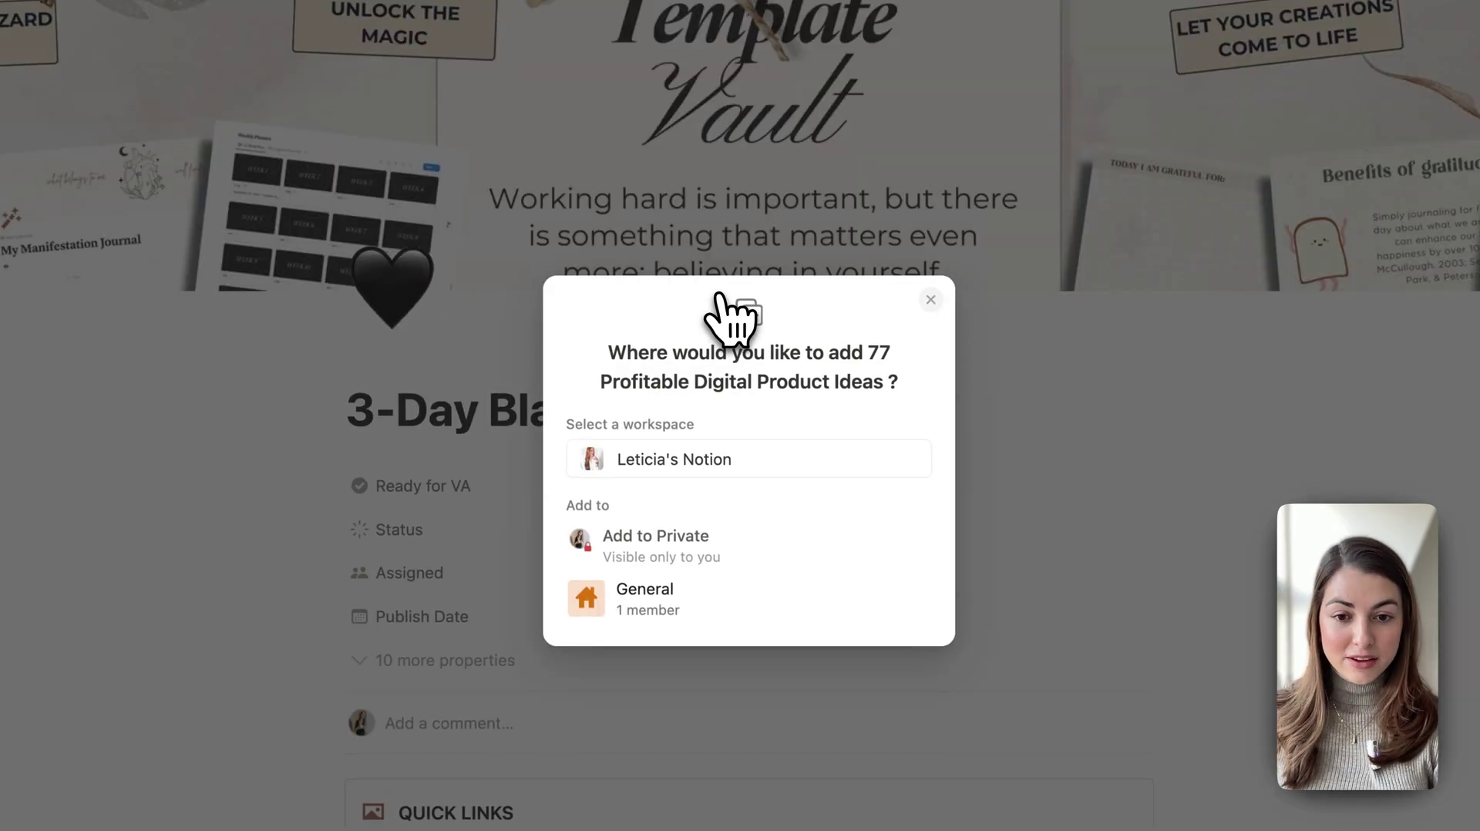
left_click(698, 458)
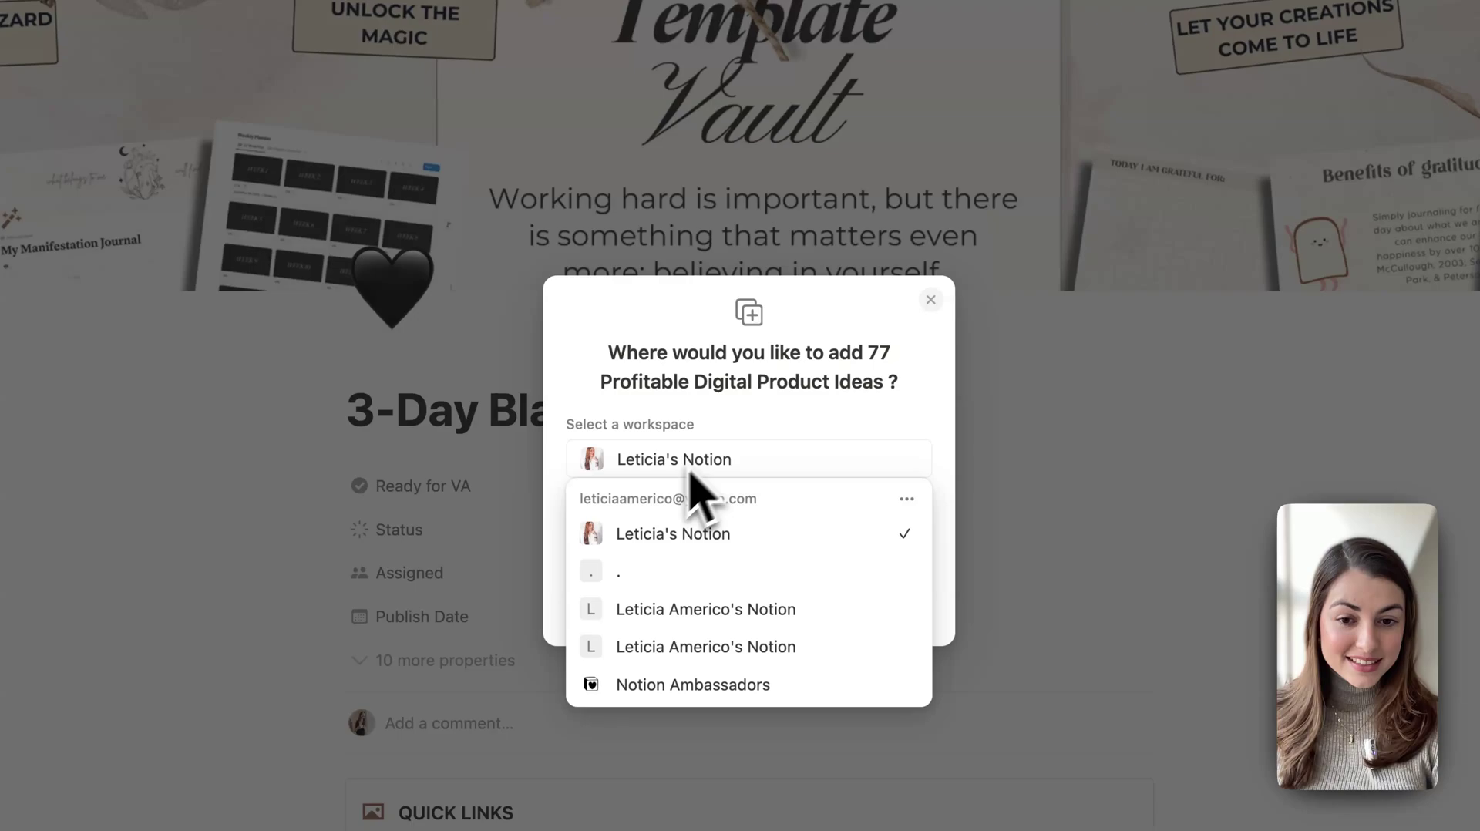
left_click(669, 539)
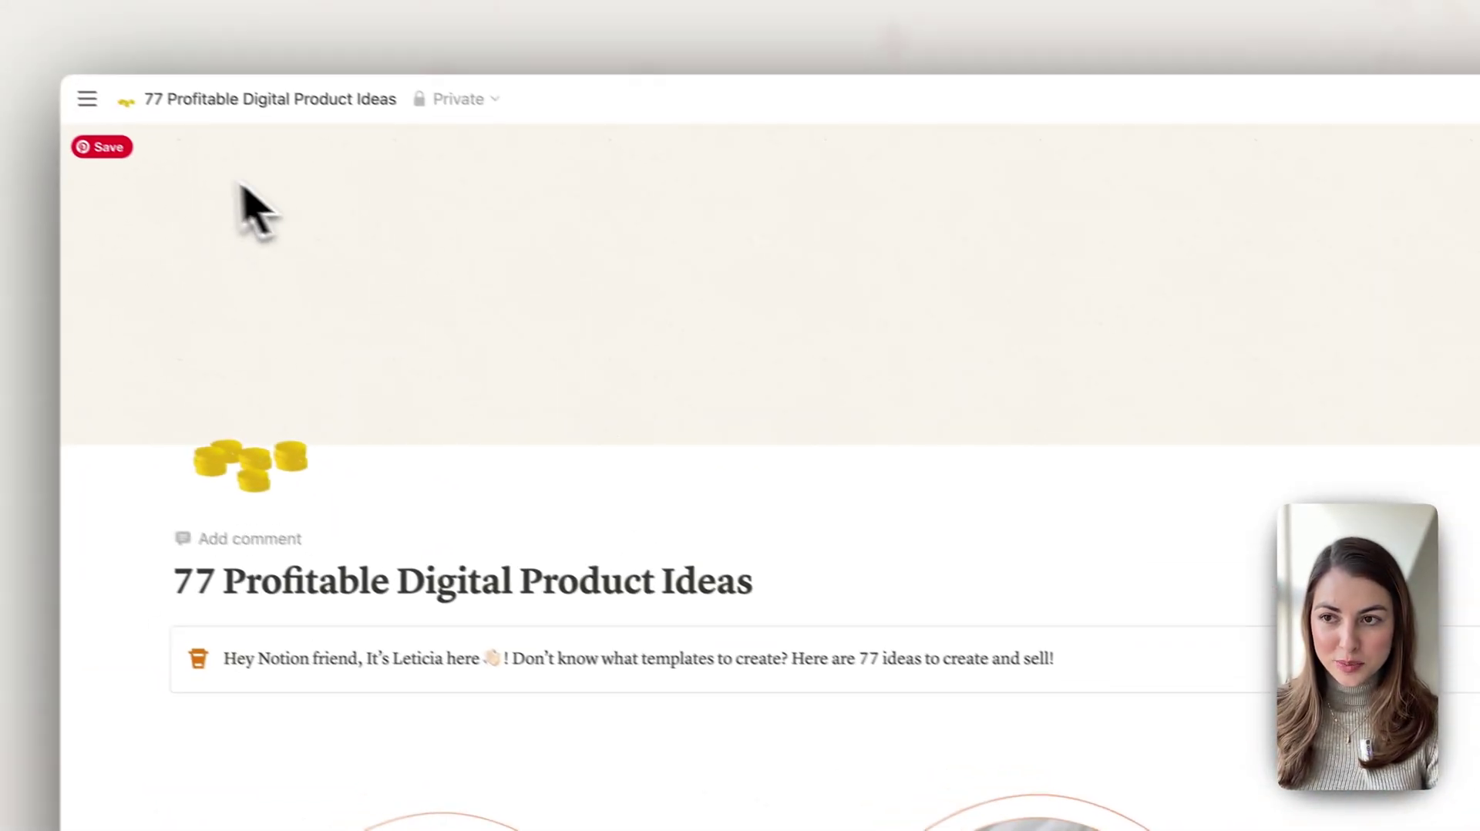
- Collapse the sidebar's Private section and put the caret at the end of the page title
mouse_move(119, 123)
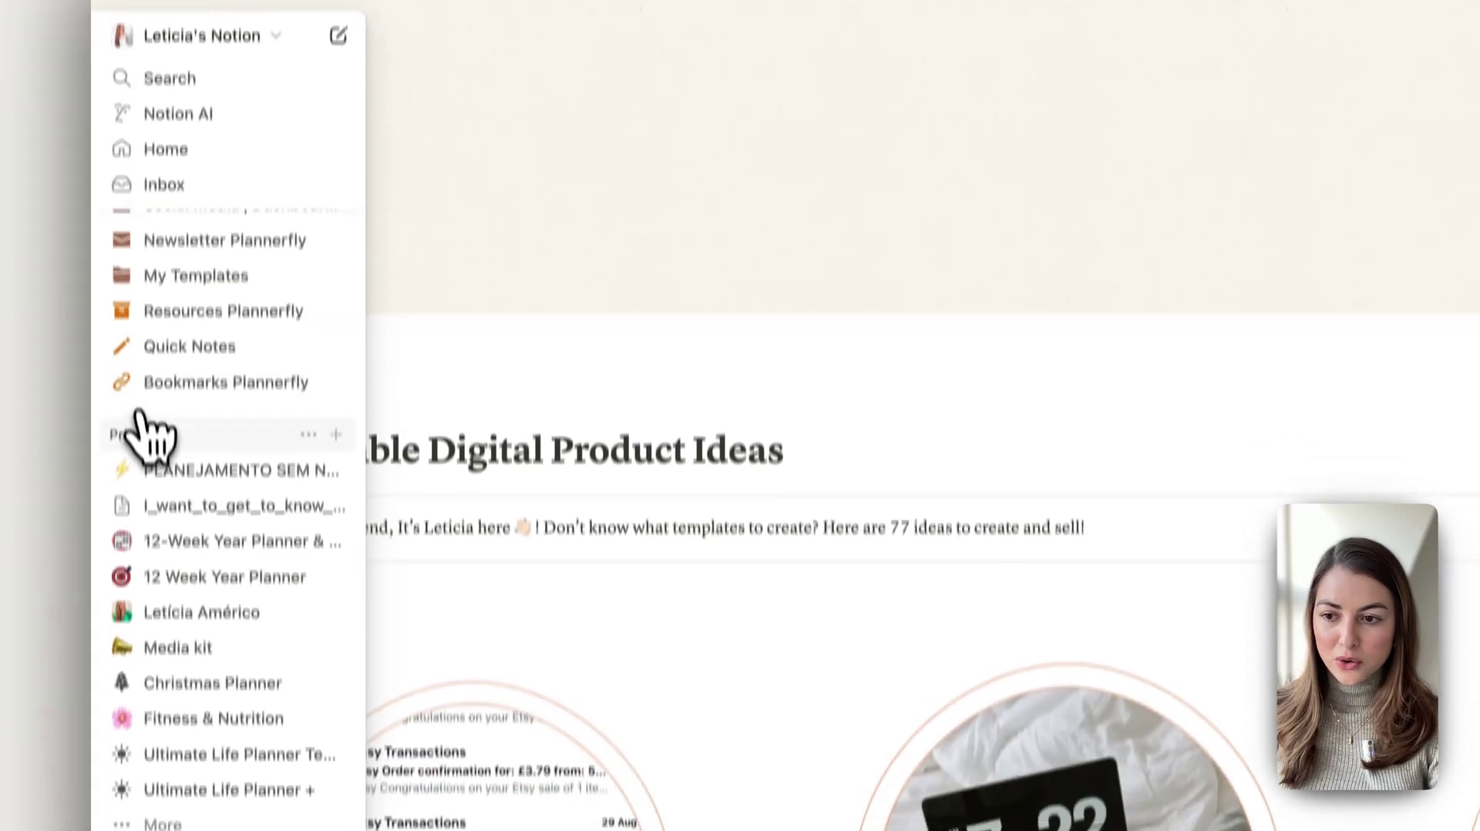
left_click(142, 580)
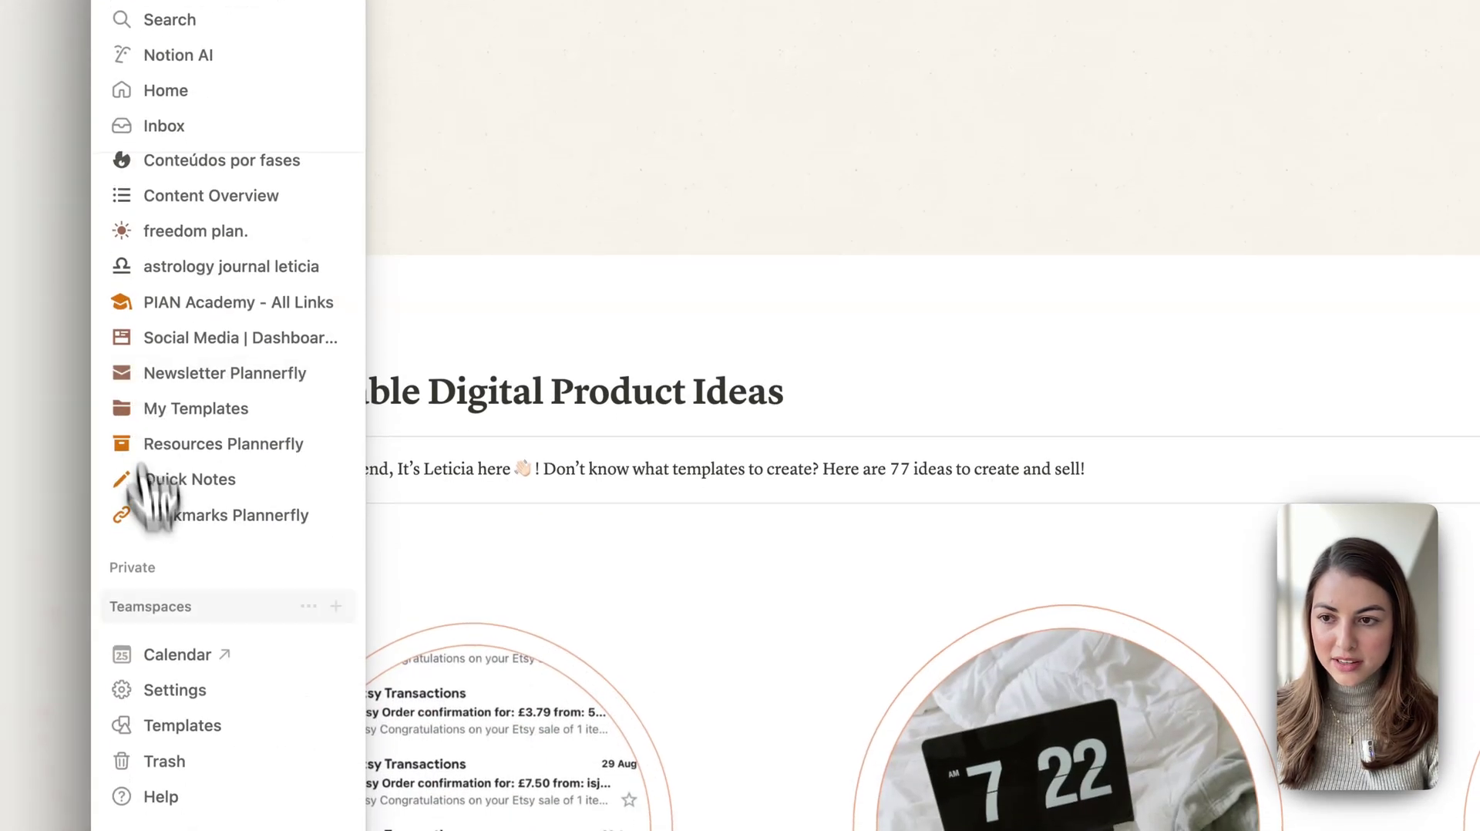
scroll(170, 347, "up", 3)
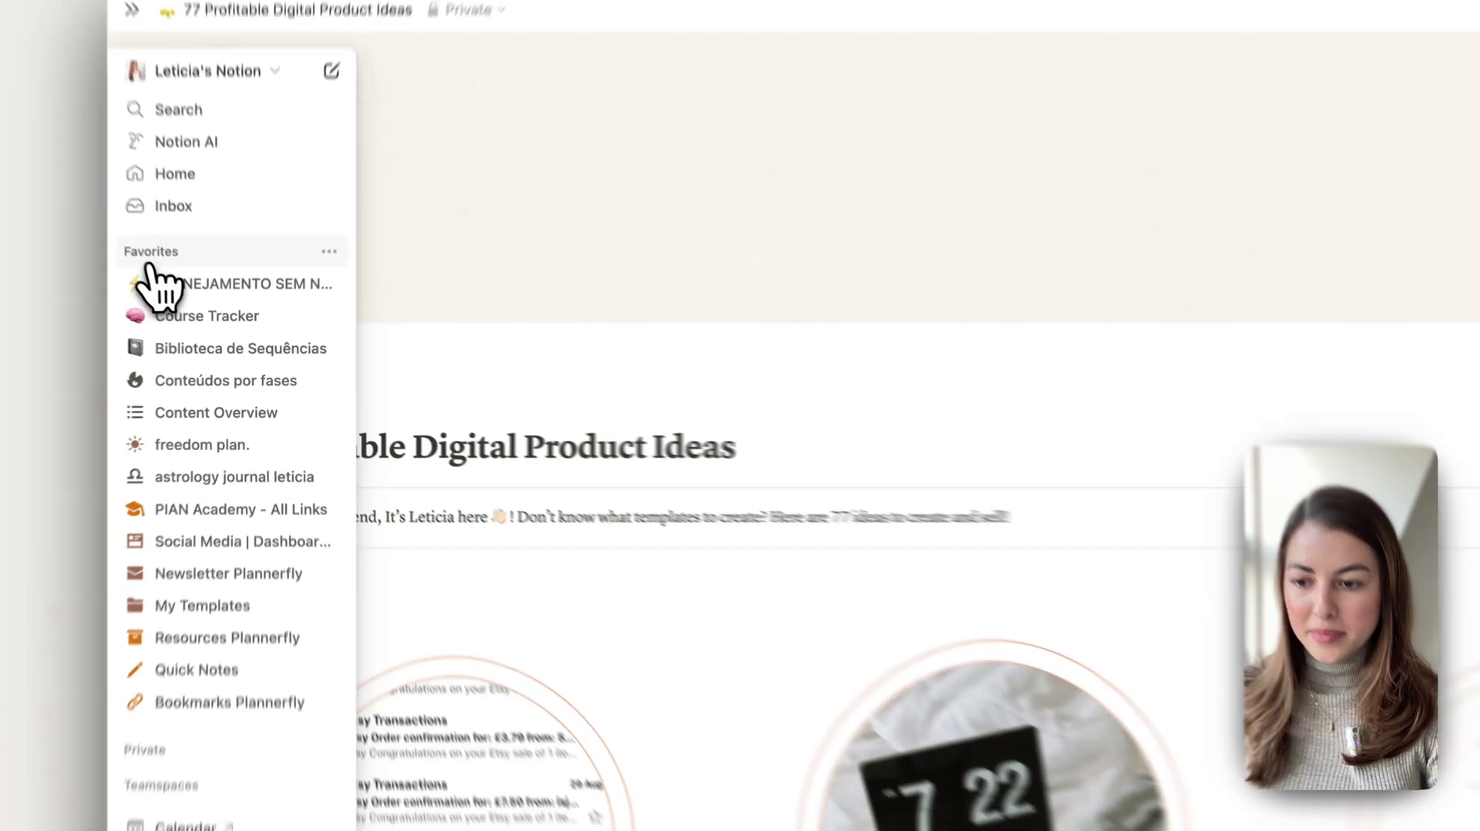
scroll(185, 373, "down", 3)
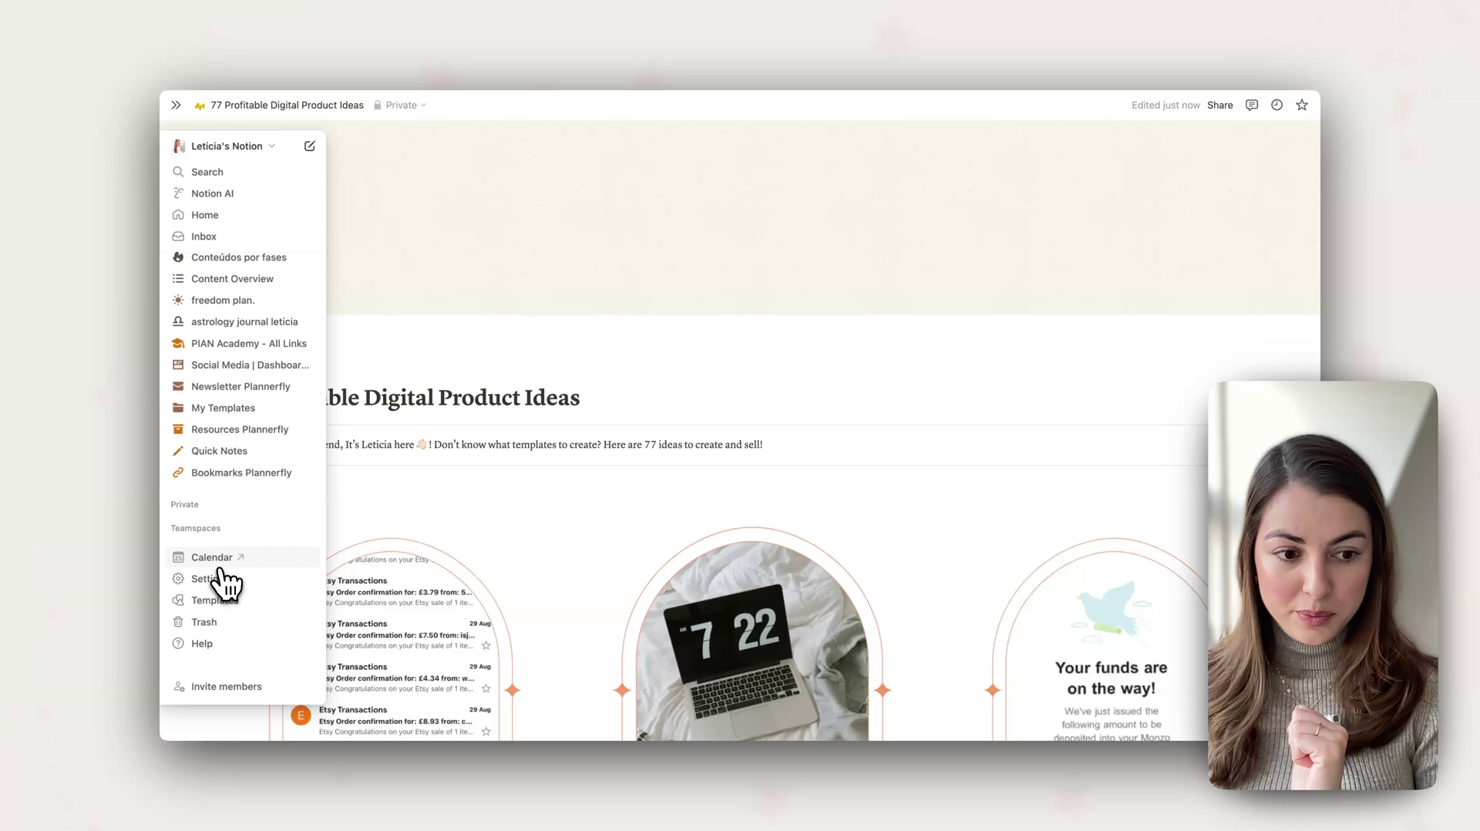
left_click(575, 407)
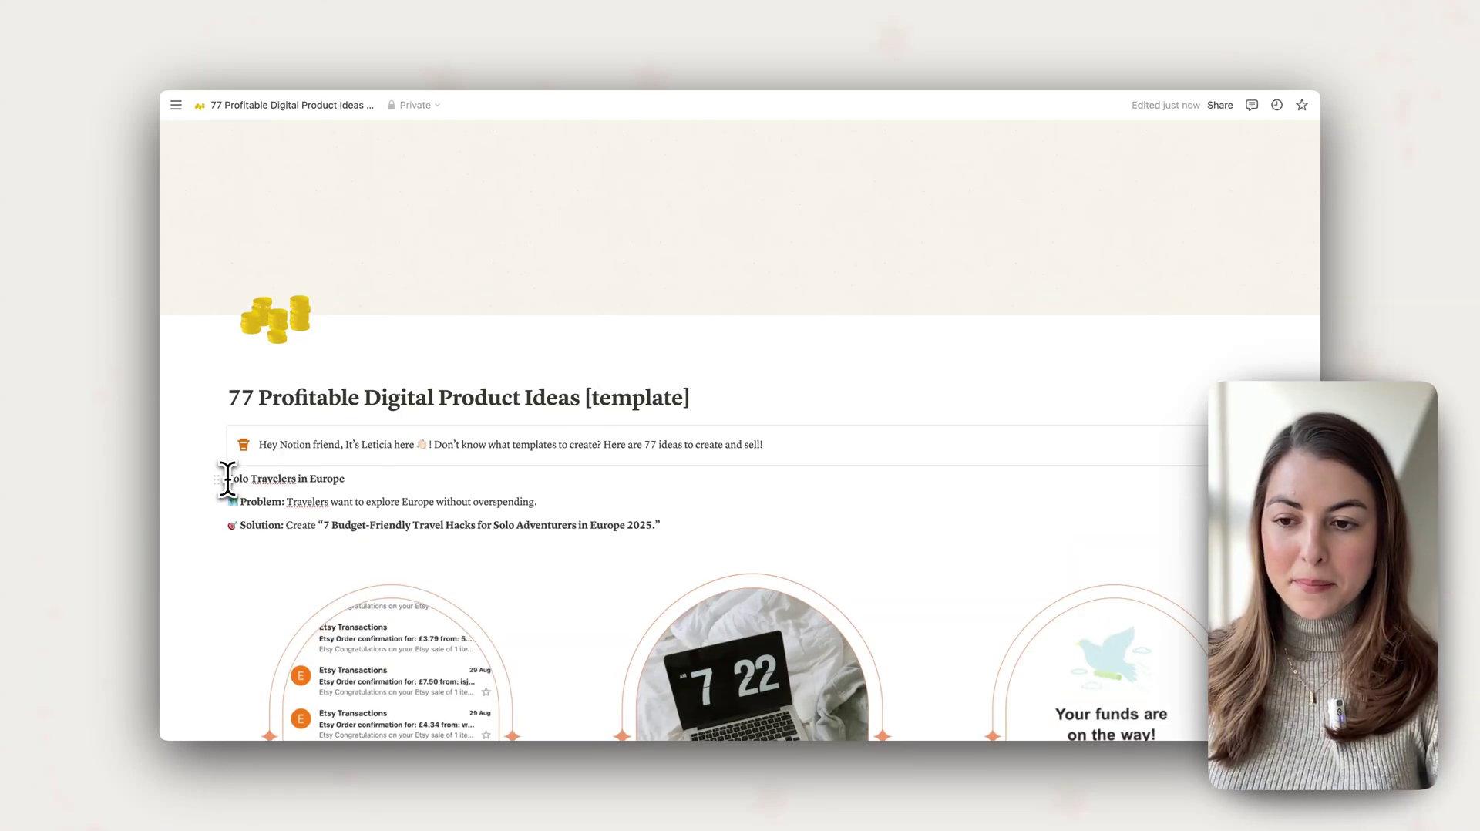
- Retitle the page '7 Budget-Friendly Travel Hacks for Solo Adventurers in Europe 2025 [template]' from the Solution line
key("Return")
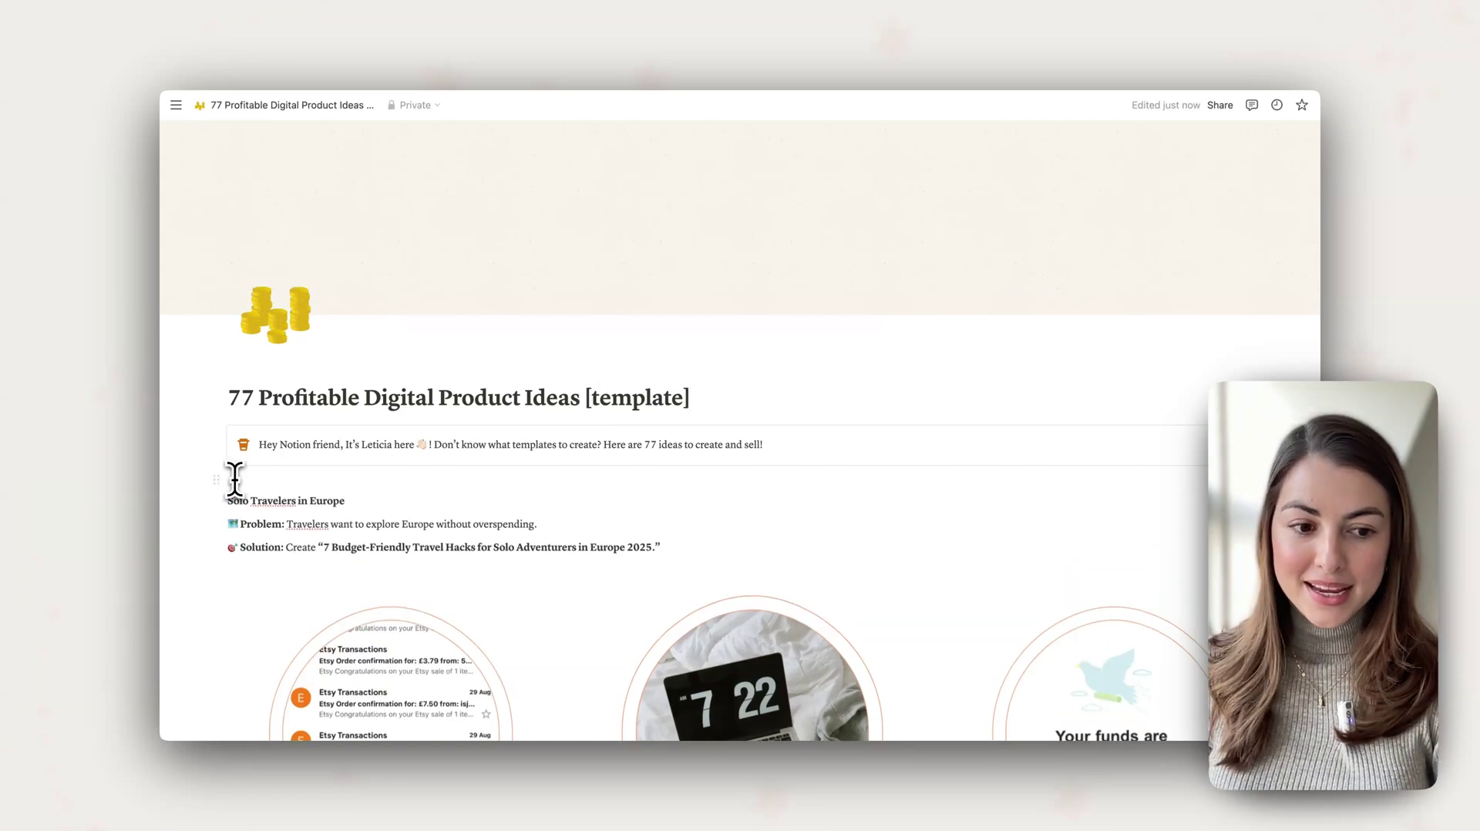
scroll(472, 539, "down", 2)
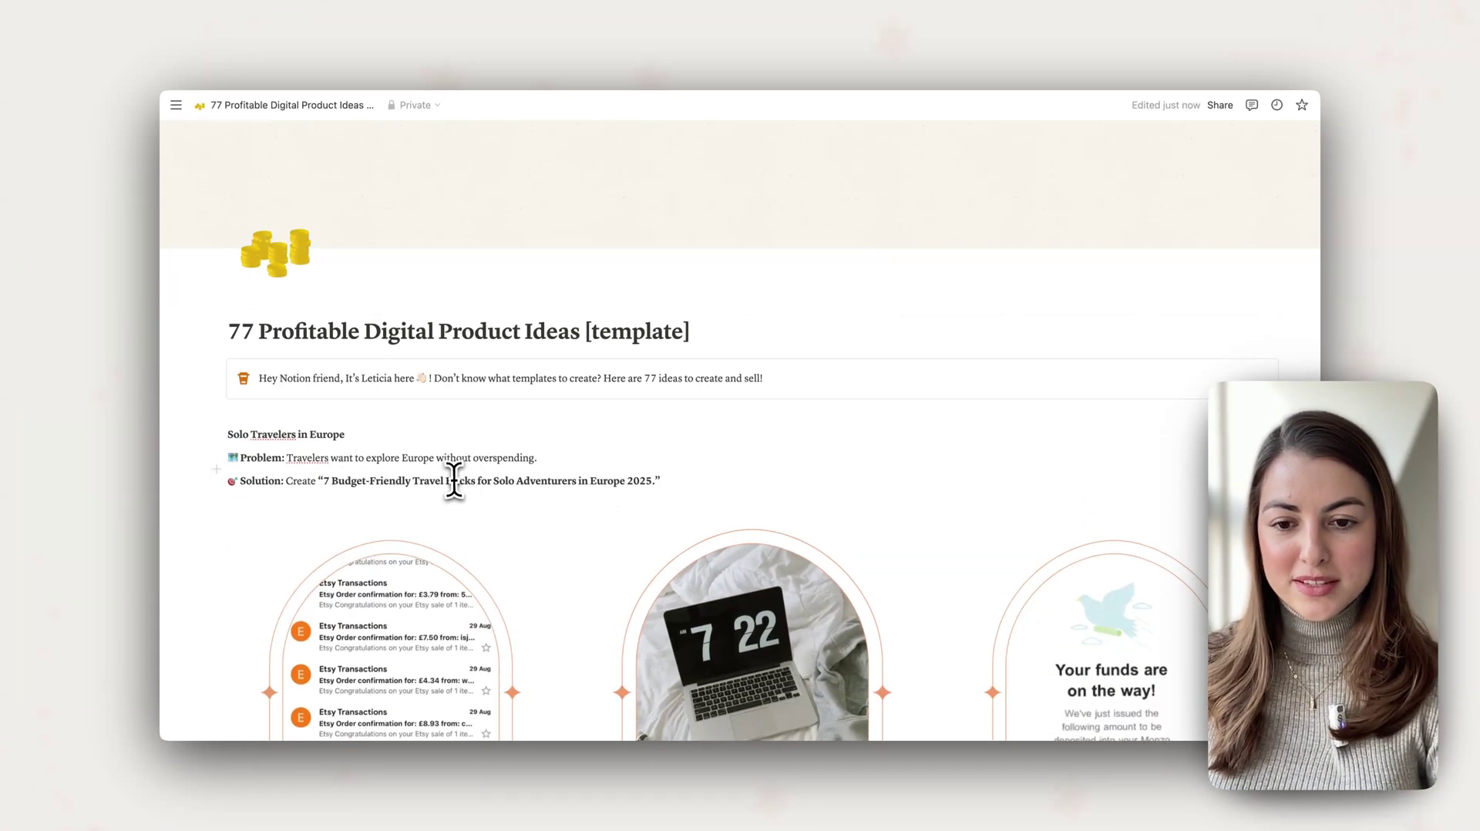
left_click(676, 480)
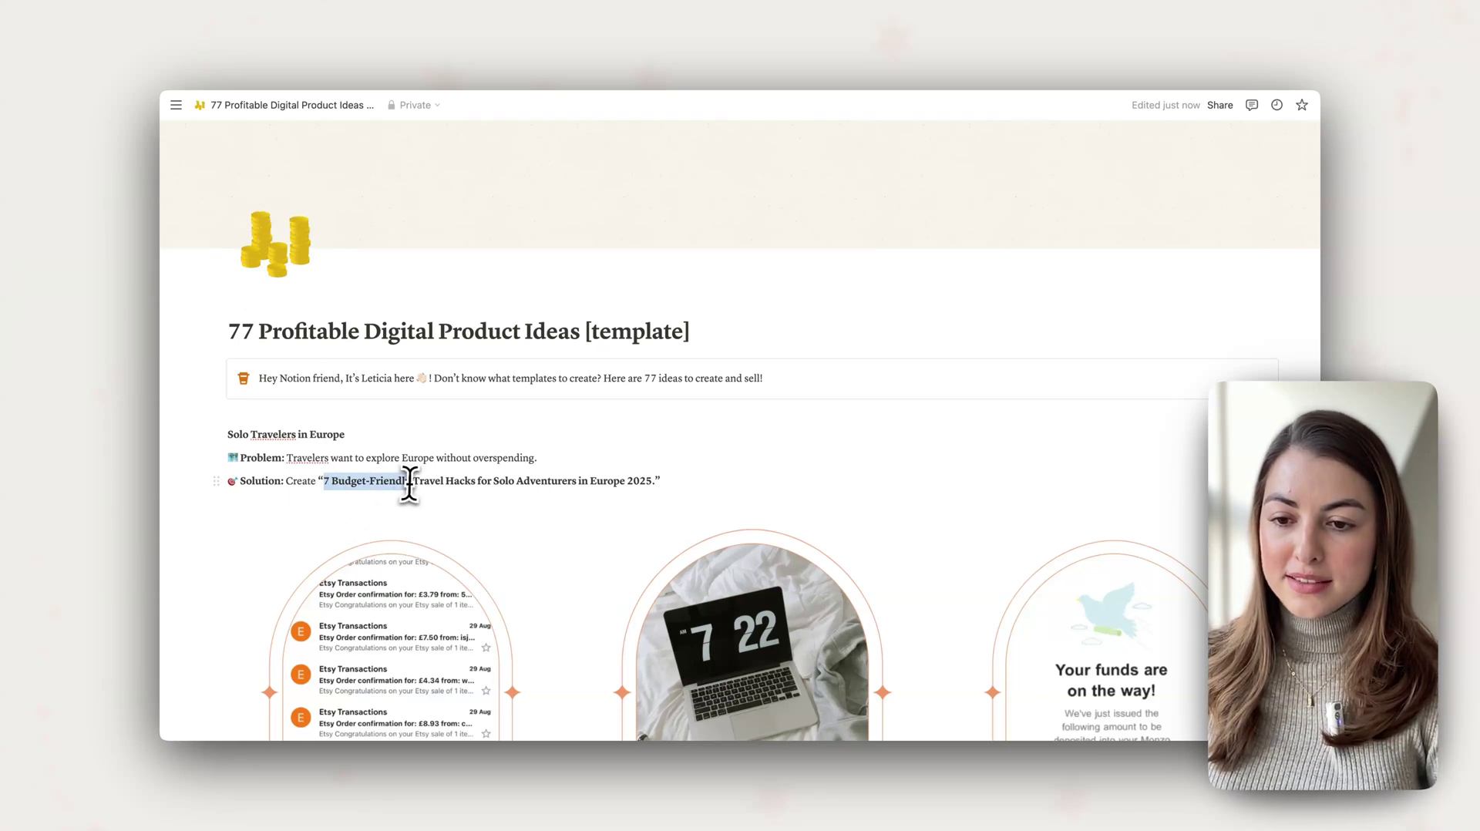
left_click_drag(440, 484, 652, 481)
key("ctrl+c")
left_click(436, 320)
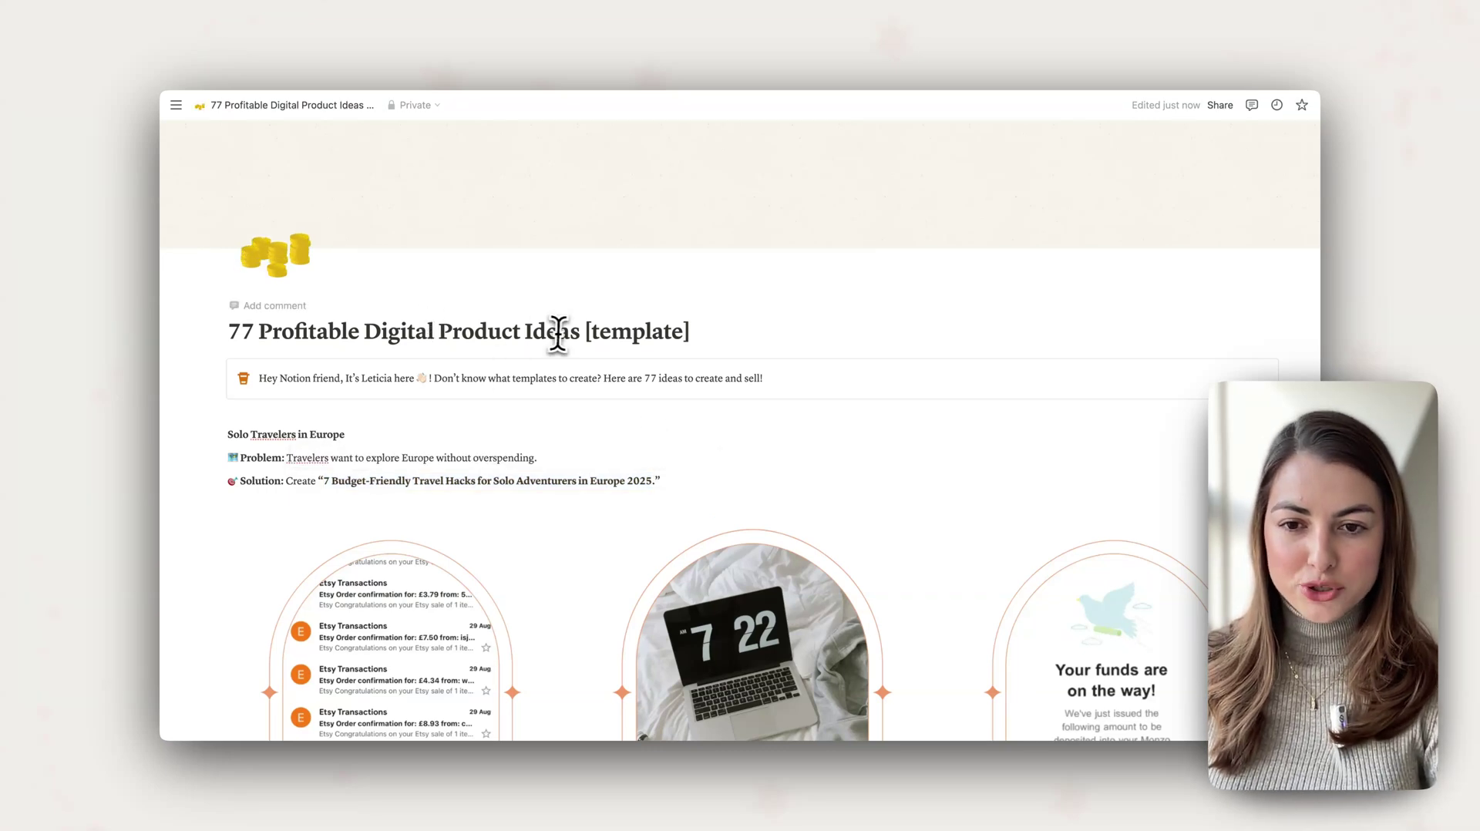
left_click_drag(579, 334, 210, 361)
key("ctrl+v")
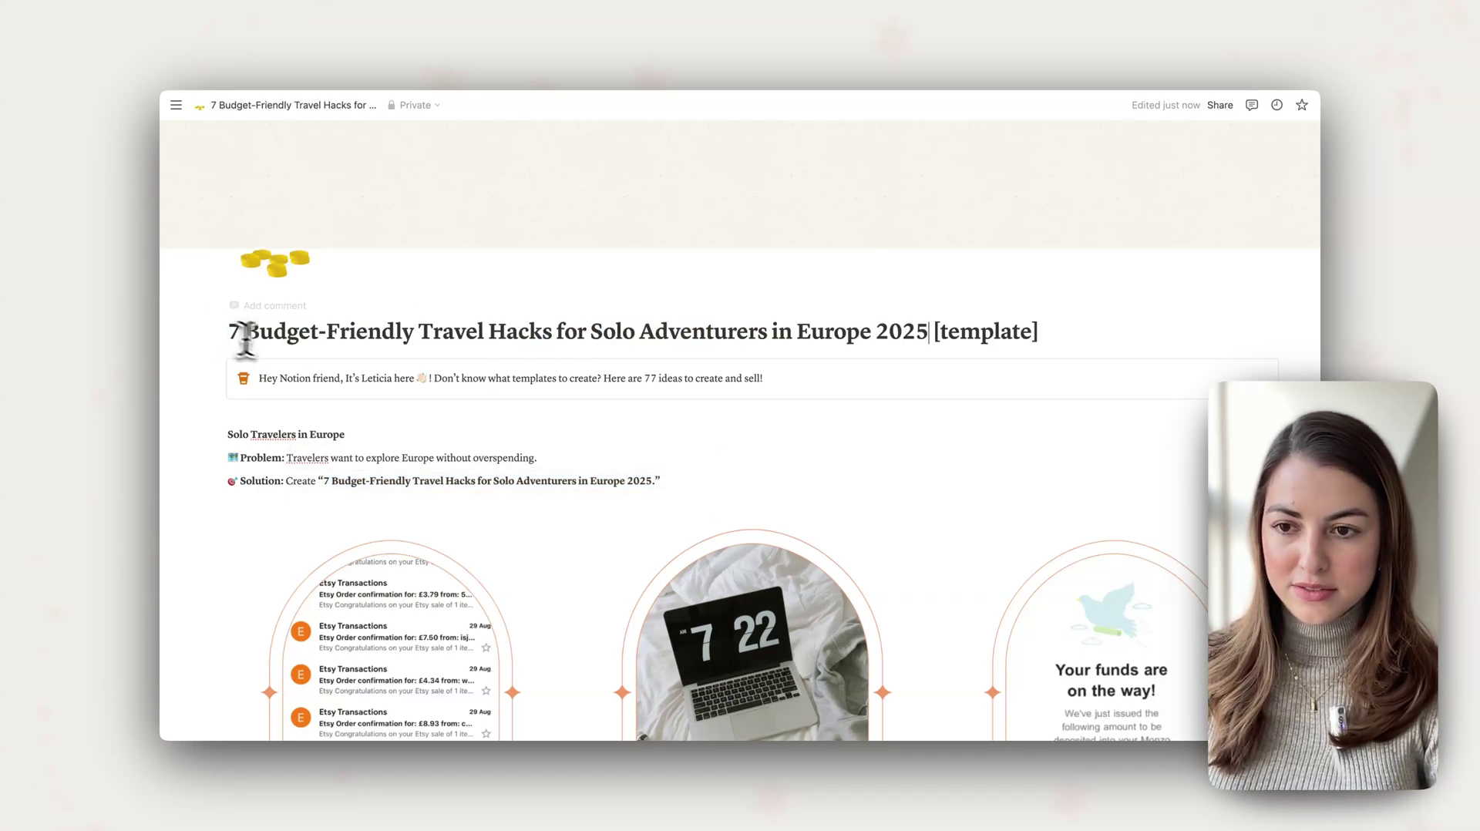
scroll(596, 343, "down", 3)
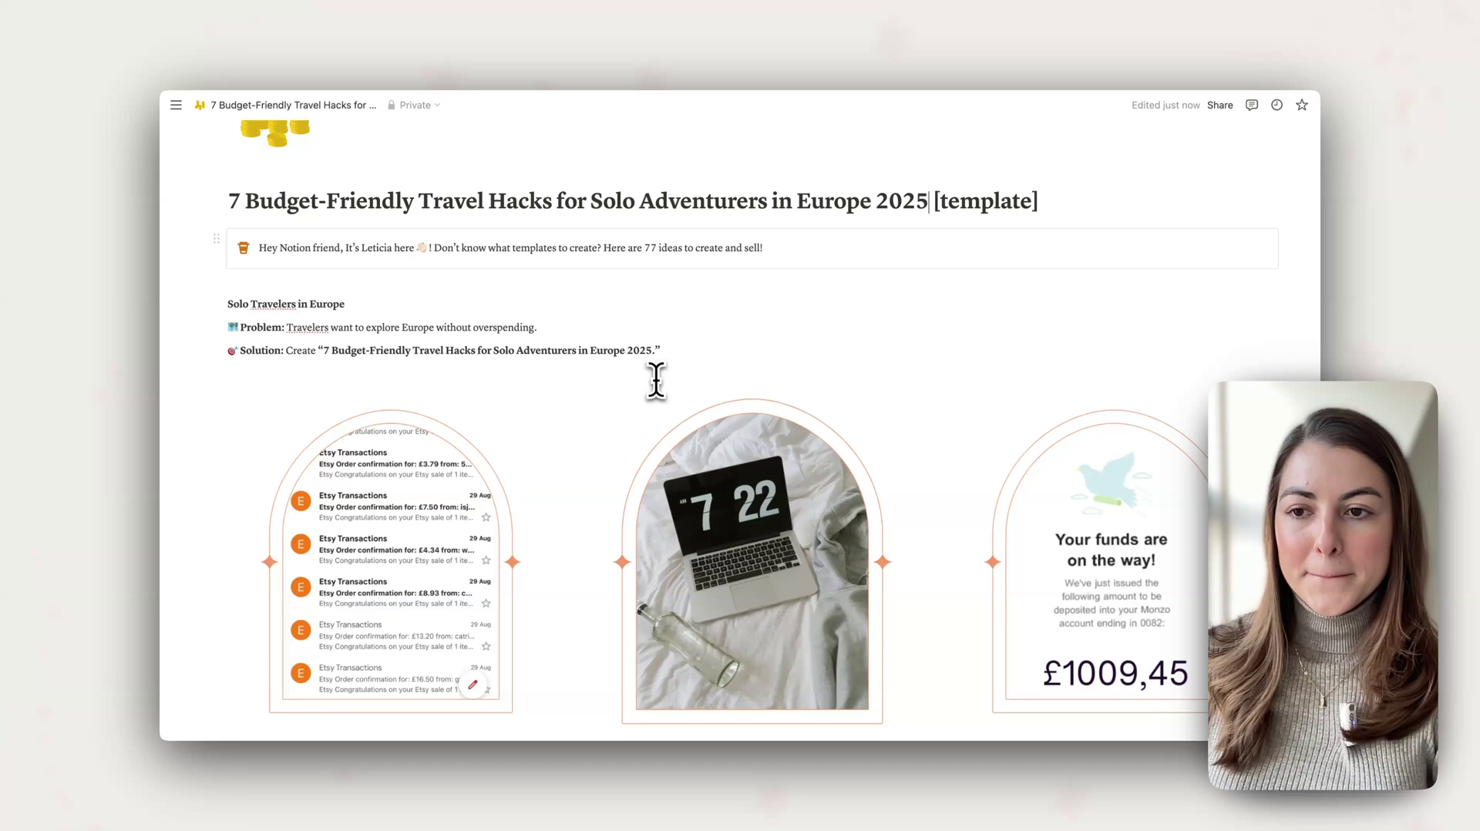
scroll(285, 257, "up", 5)
left_click_drag(261, 445, 420, 451)
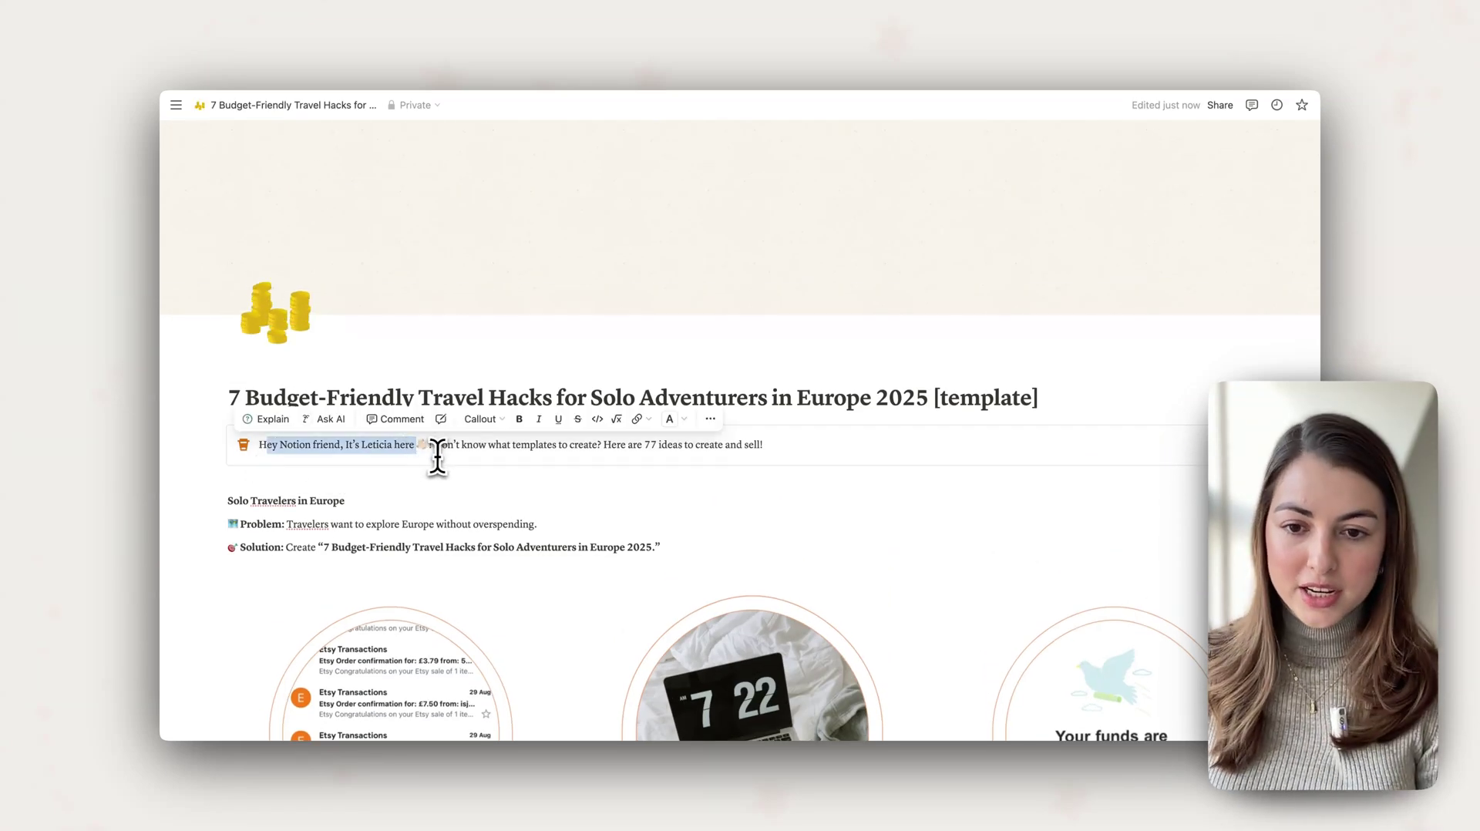
left_click_drag(767, 446, 273, 445)
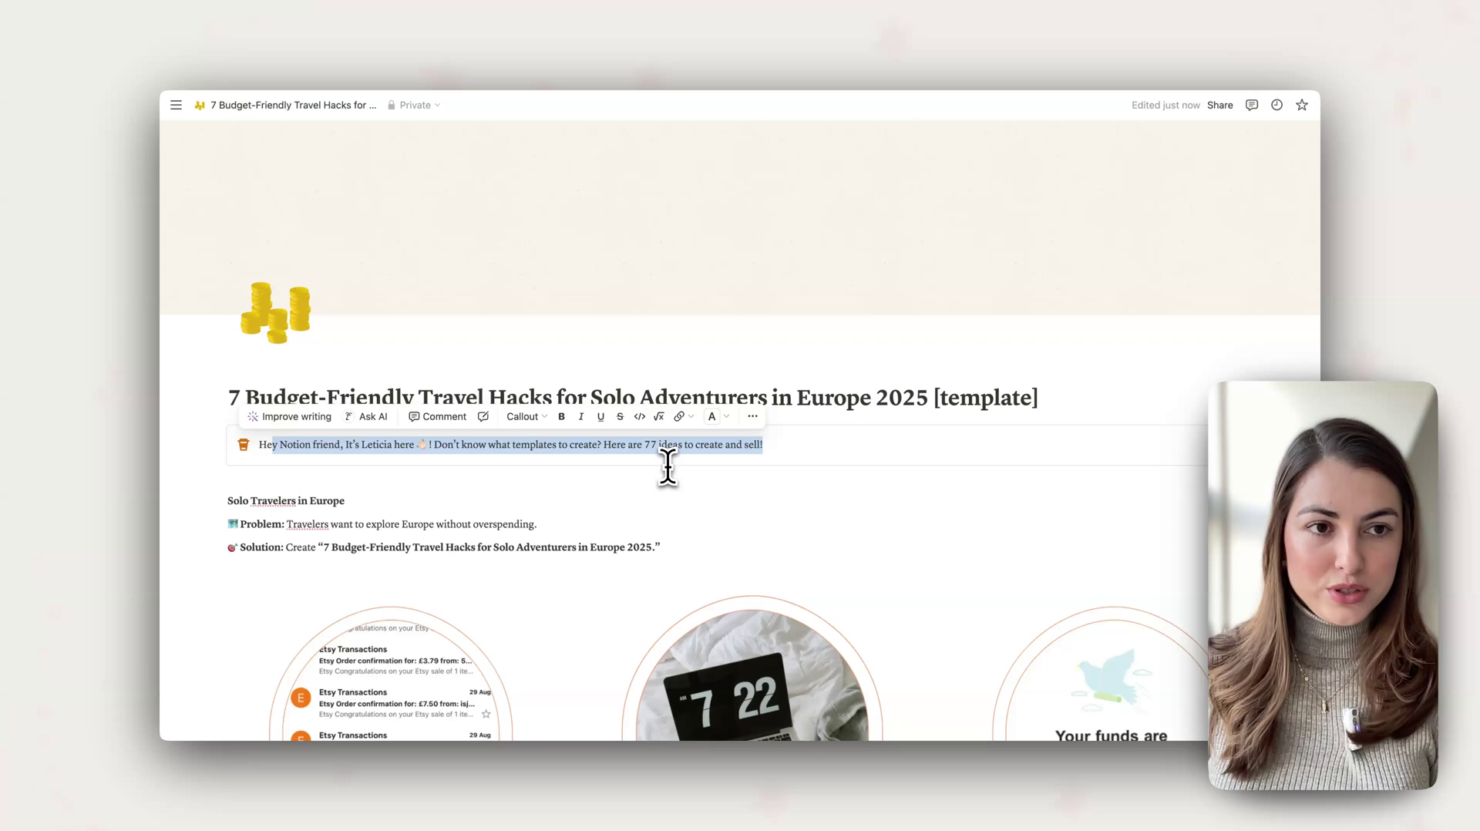
scroll(663, 465, "down", 1)
left_click(370, 479)
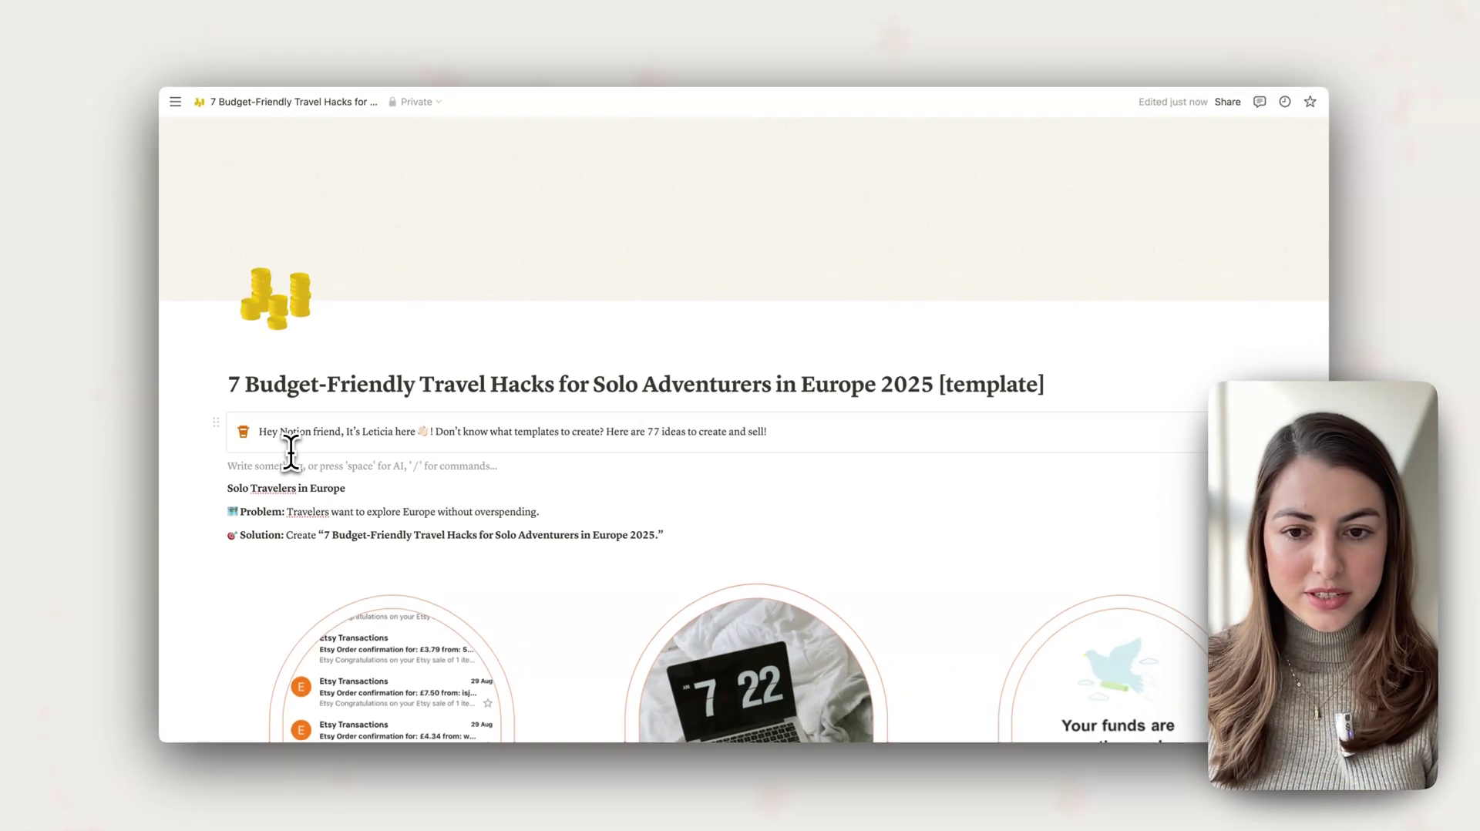
scroll(301, 462, "down", 3)
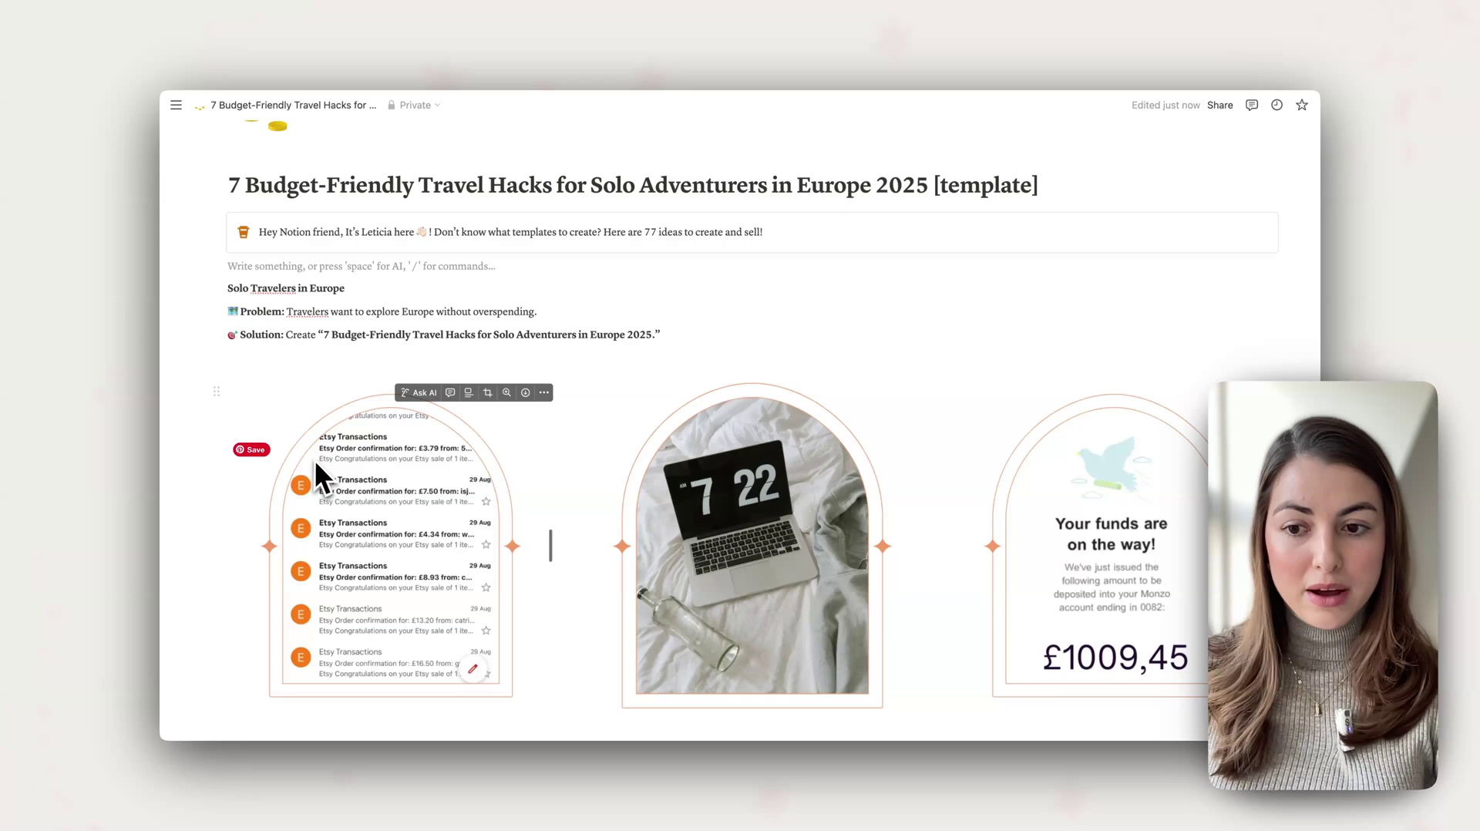
scroll(317, 465, "down", 3)
left_click(478, 544)
left_click(808, 559)
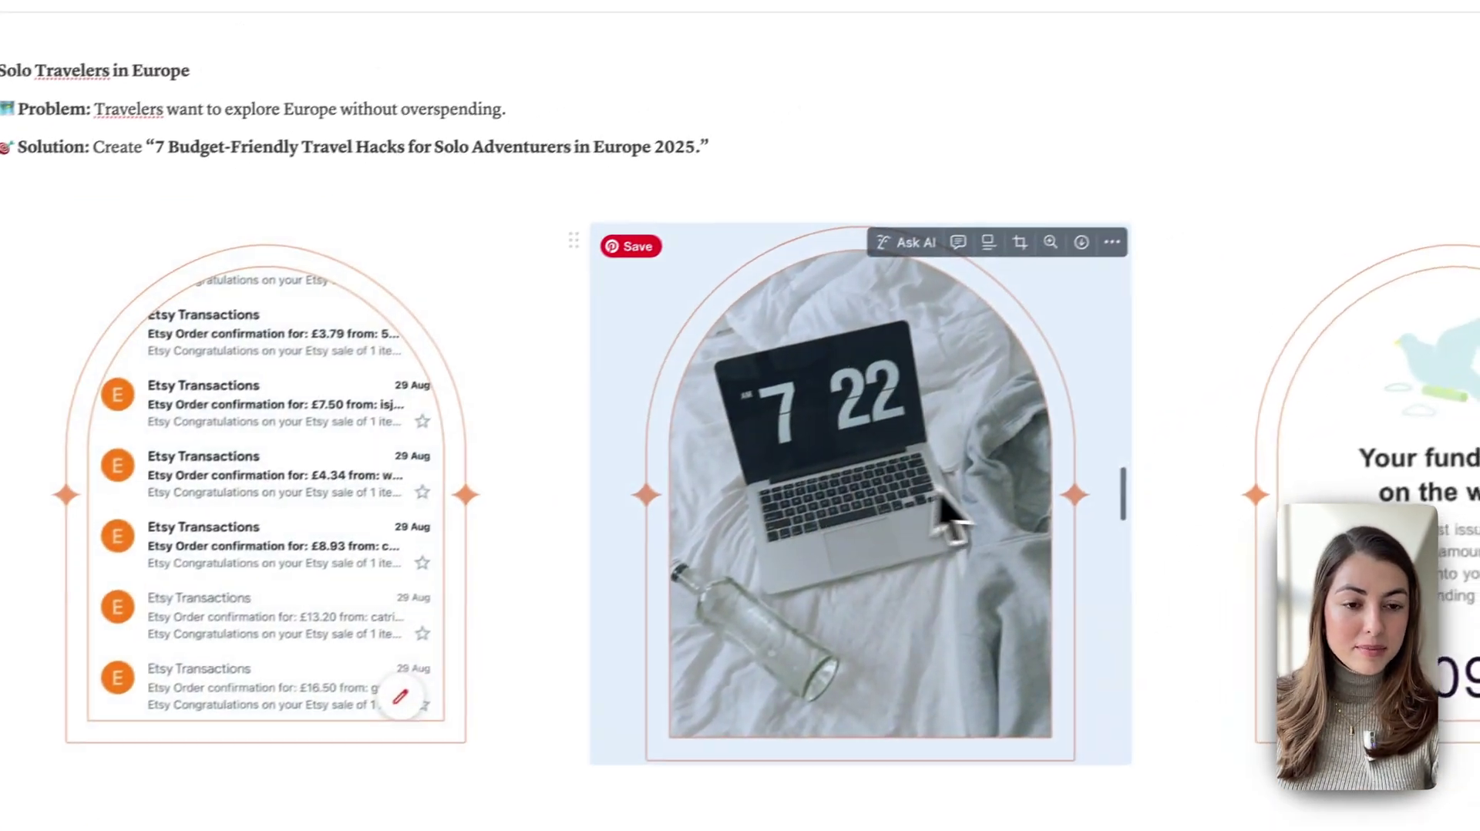
scroll(954, 516, "down", 5)
scroll(478, 321, "up", 5)
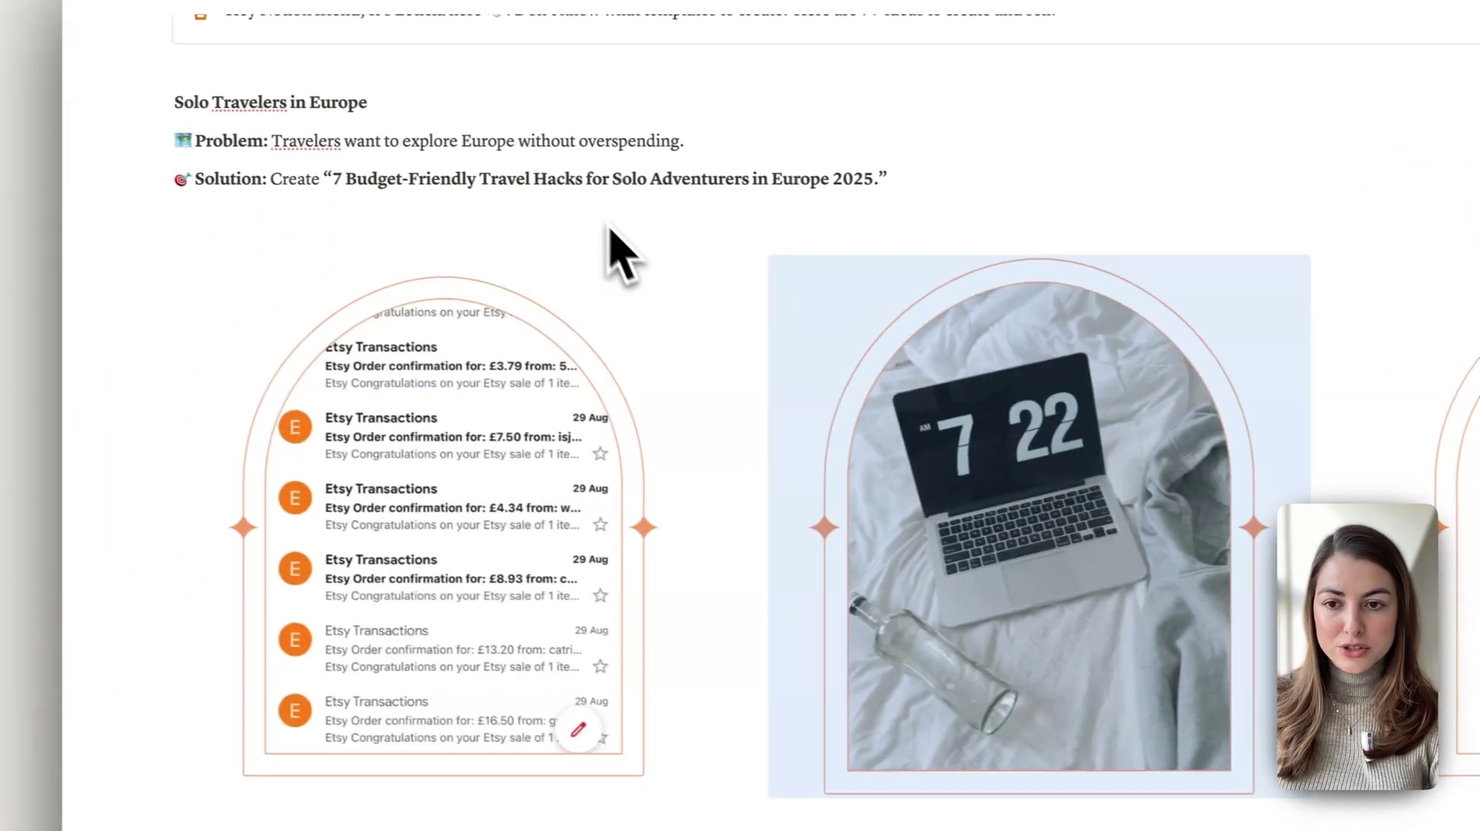
left_click(612, 456)
left_click(696, 276)
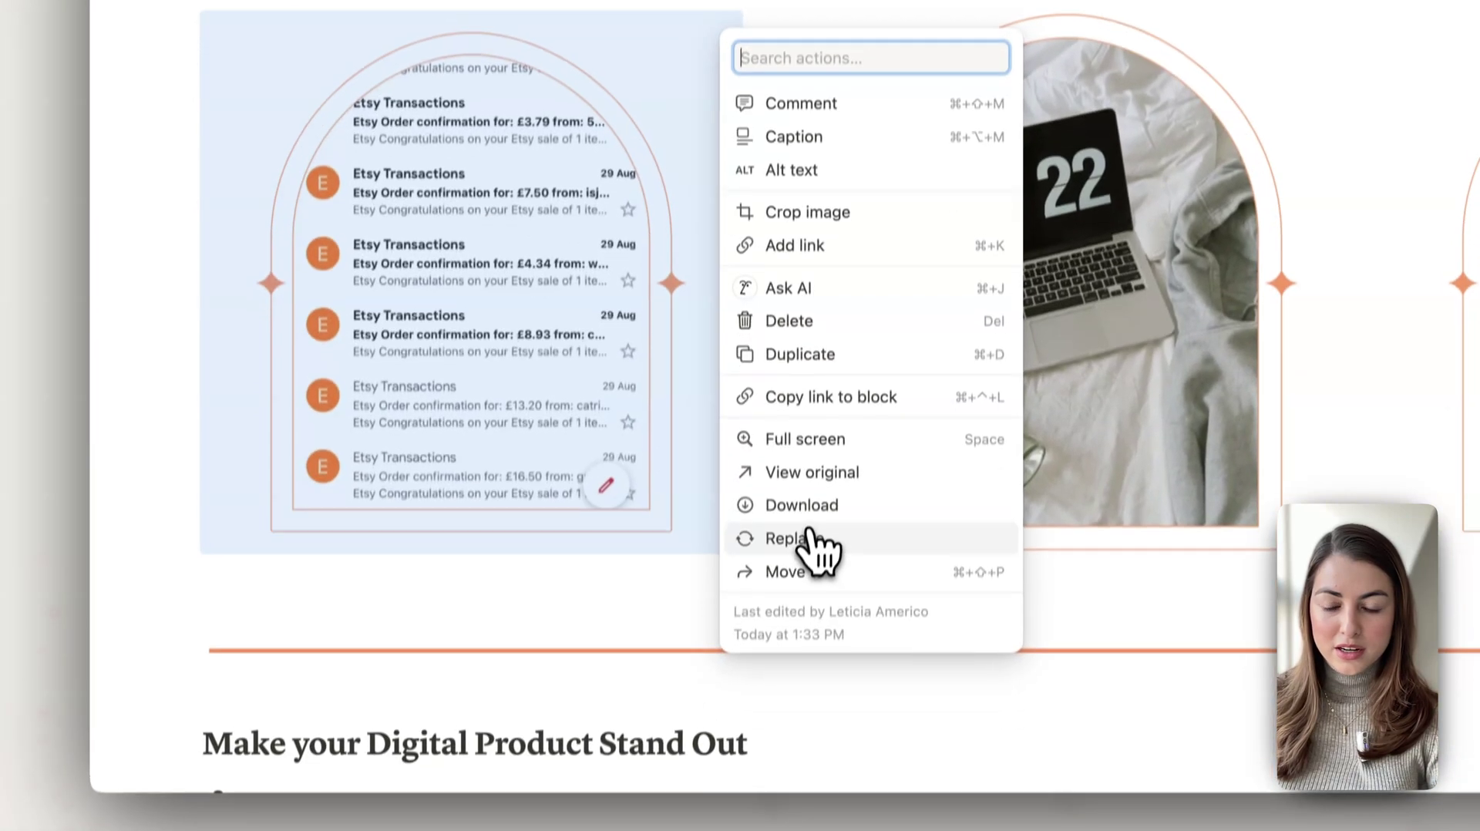
left_click(784, 785)
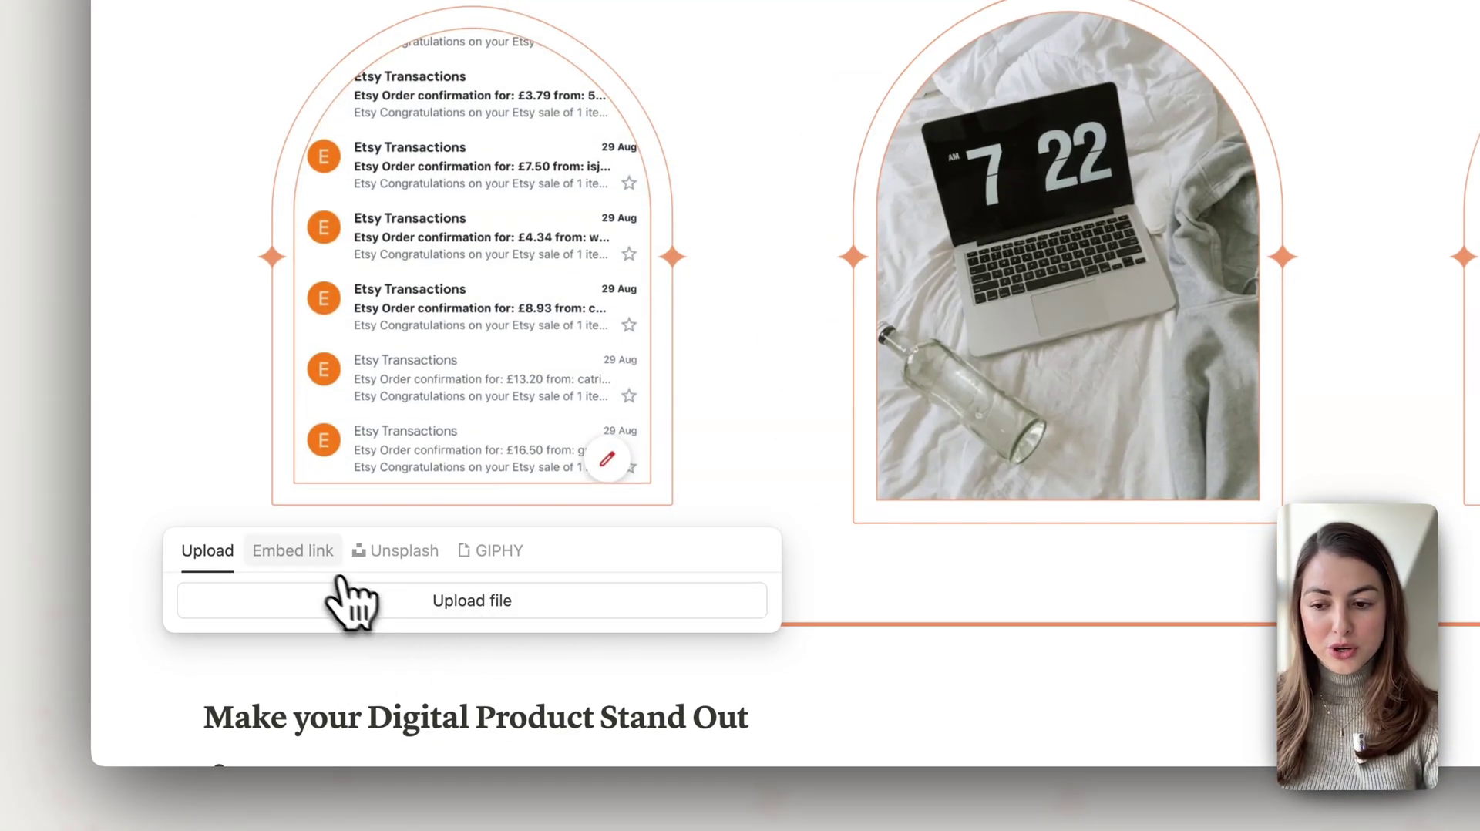
left_click(486, 552)
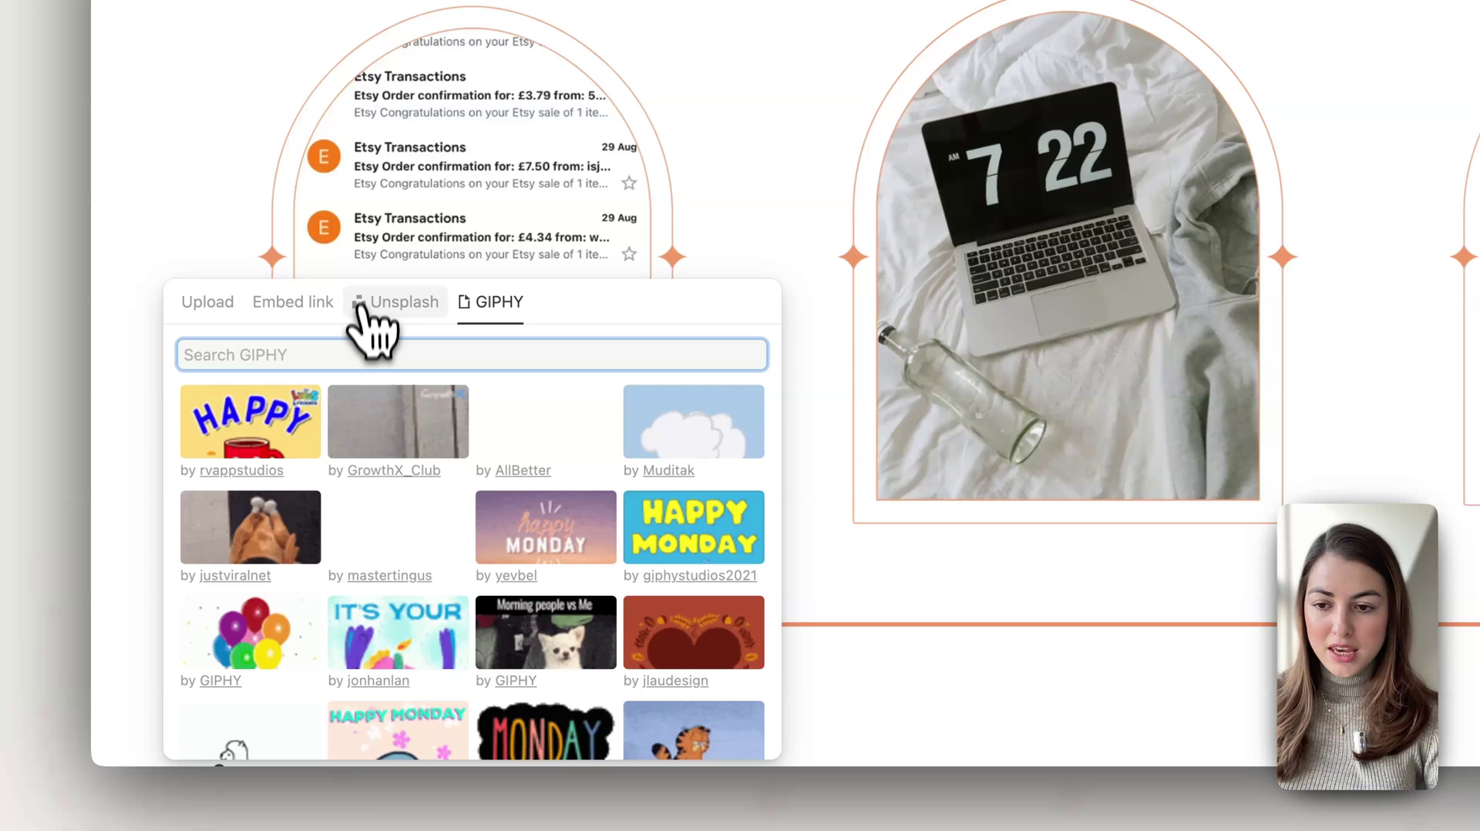
left_click(382, 303)
scroll(357, 330, "up", 3)
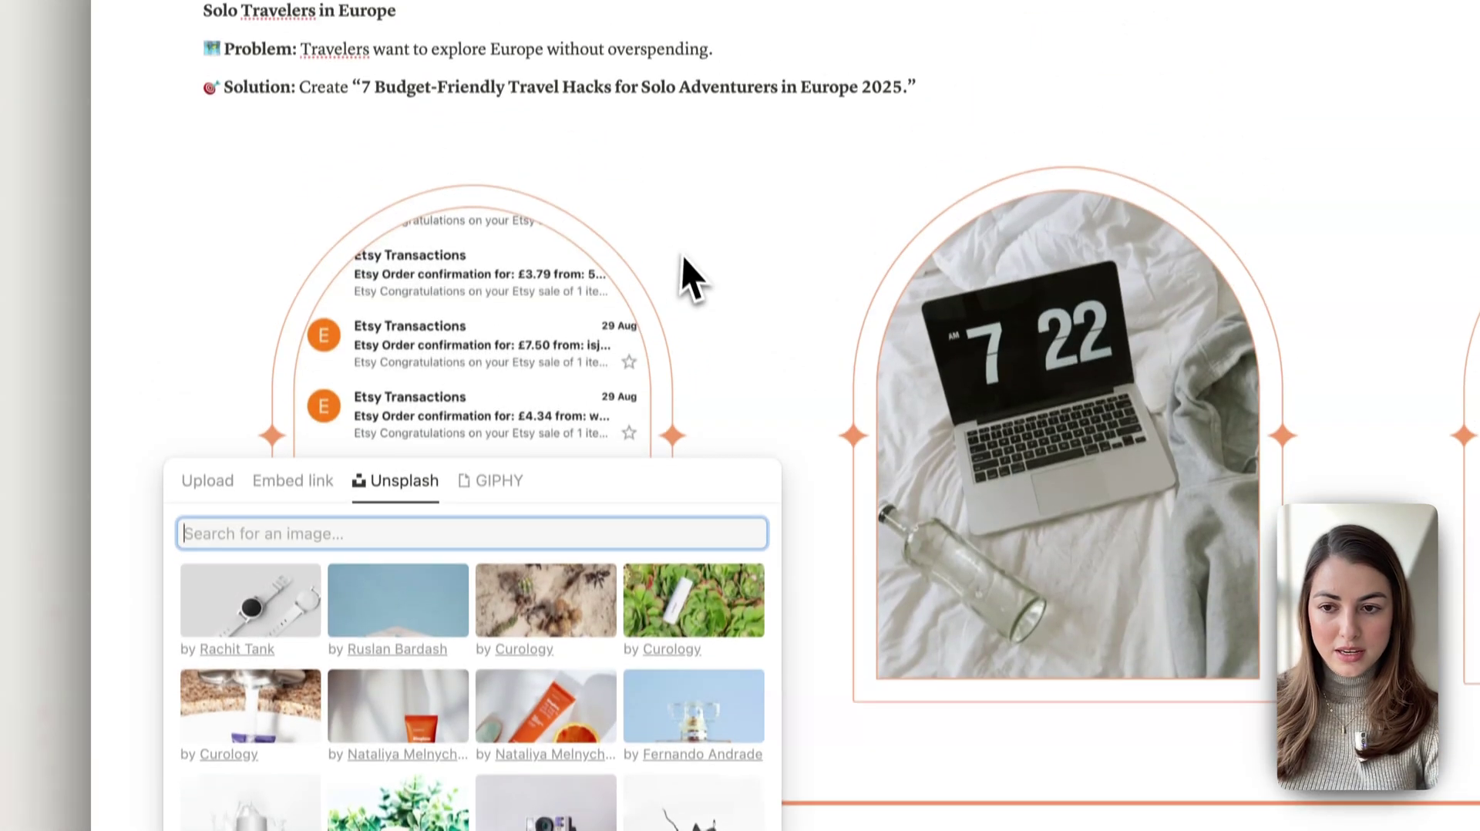
left_click(688, 282)
scroll(771, 293, "down", 8)
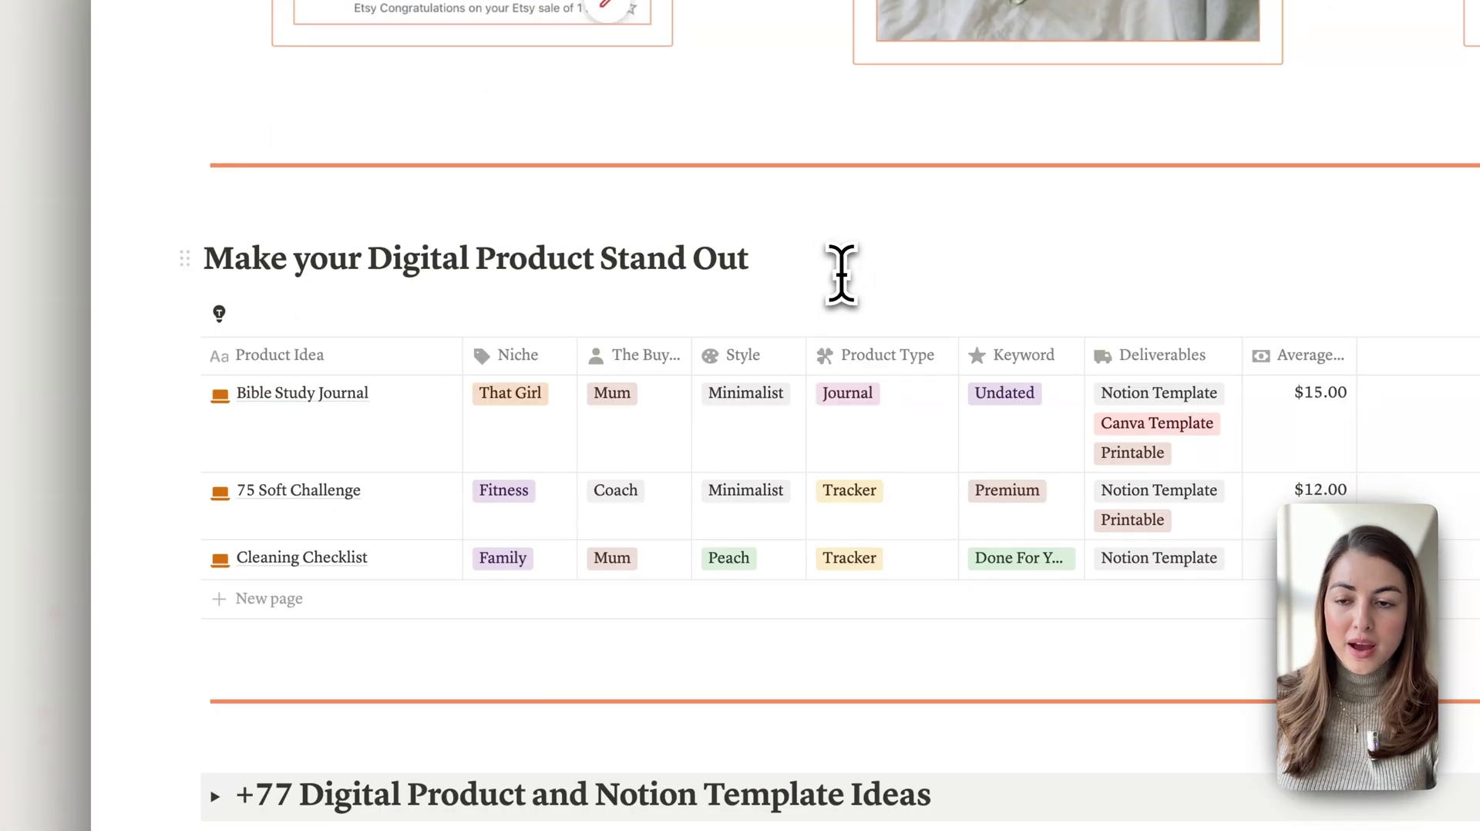
- Delete the 'Make your Digital Product Stand Out' heading, keeping the '7 Budget-Friendly Travel Hacks' line
left_click_drag(769, 254, 290, 276)
scroll(304, 555, "down", 8)
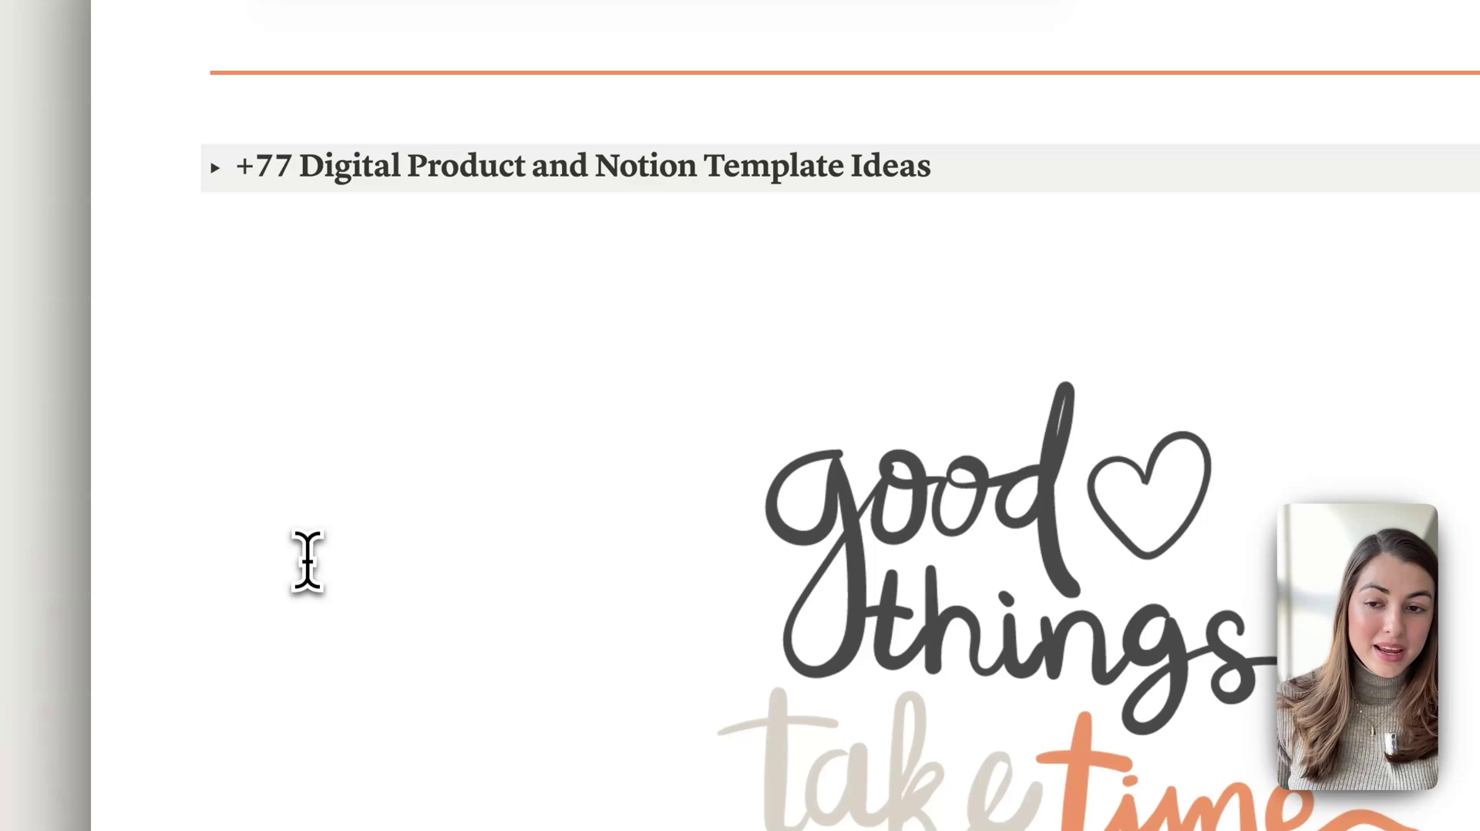
scroll(383, 571, "up", 2)
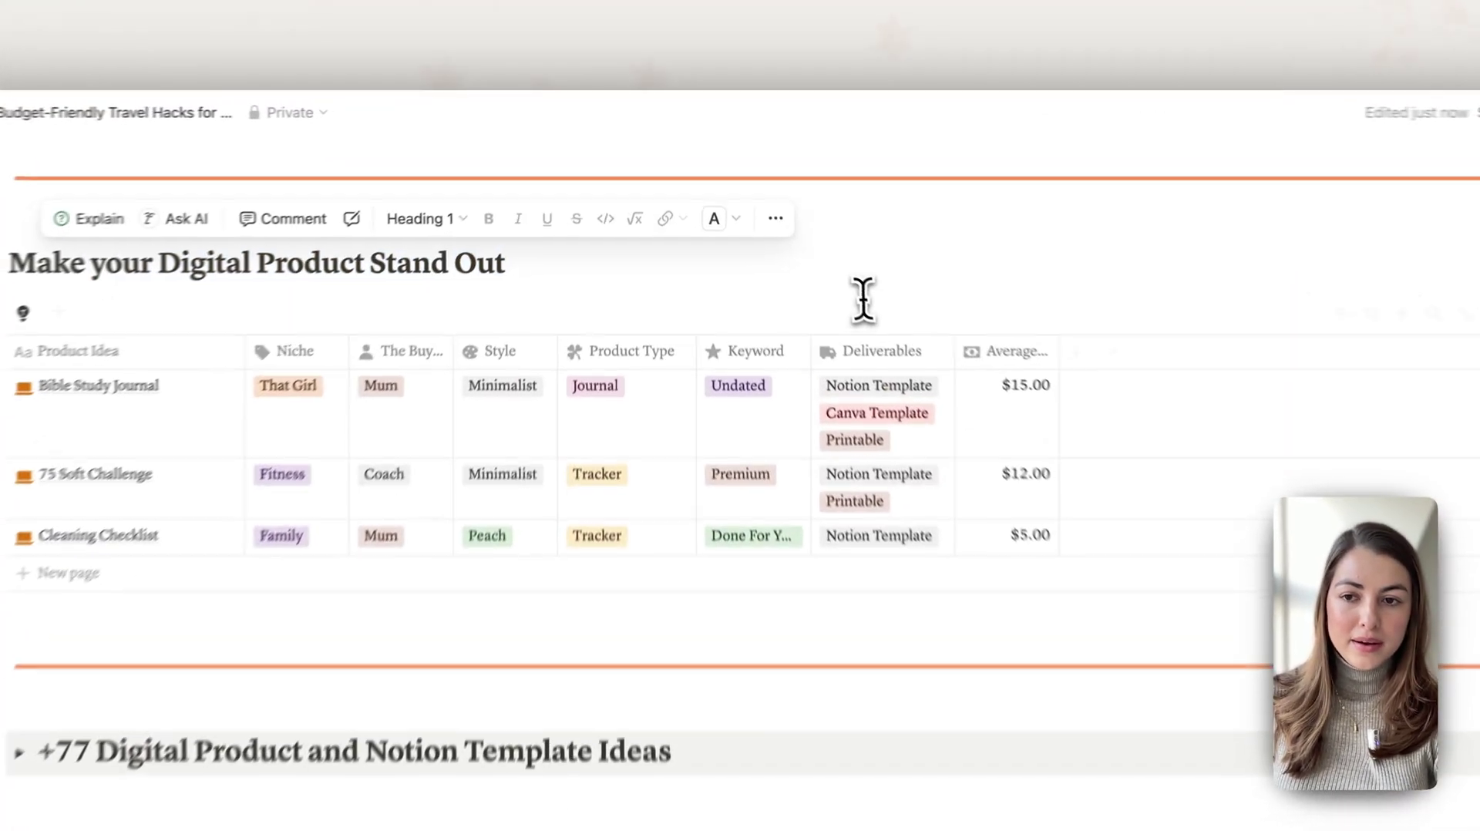
left_click(552, 207)
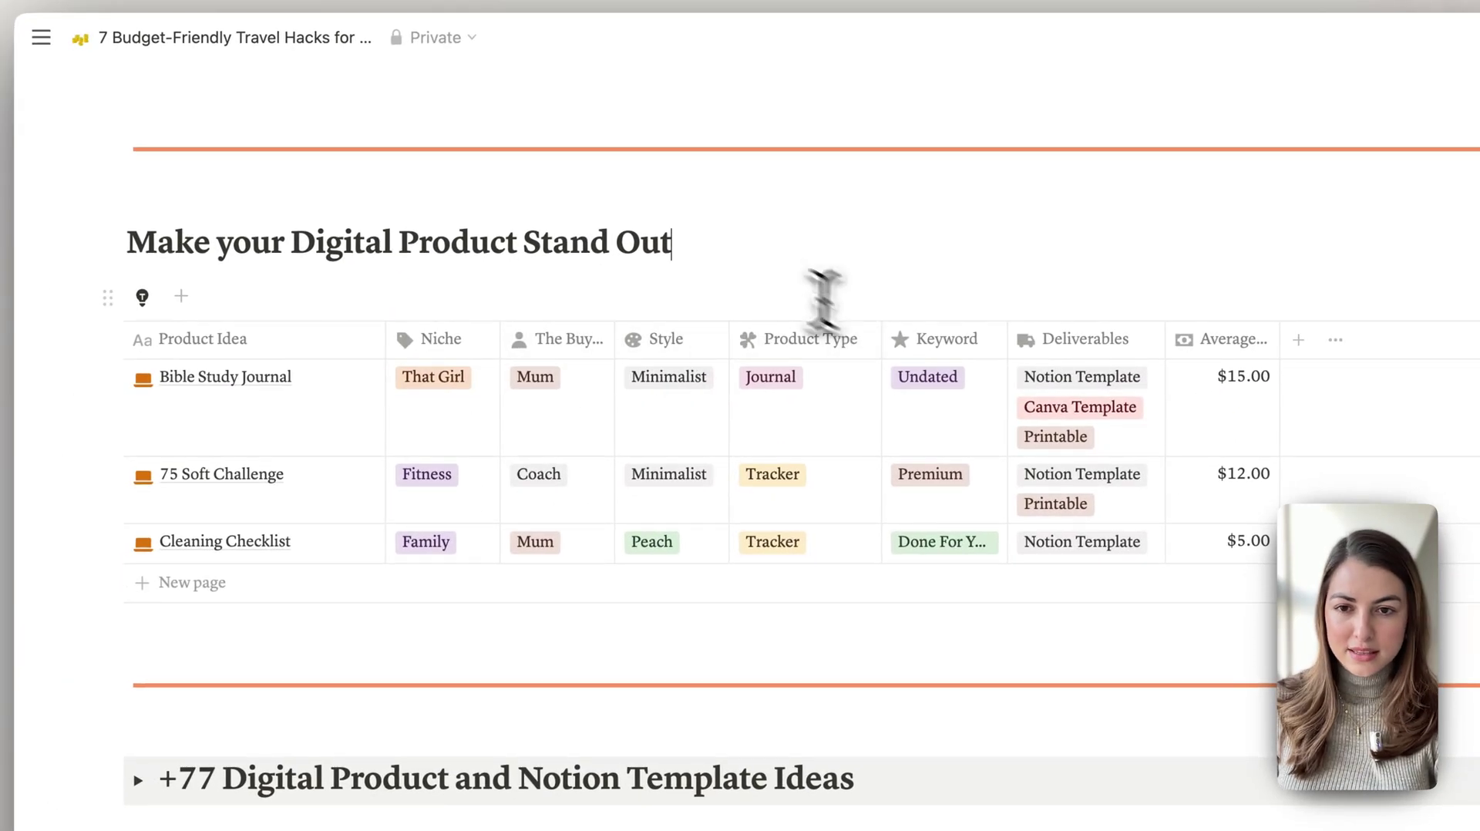
key("Return")
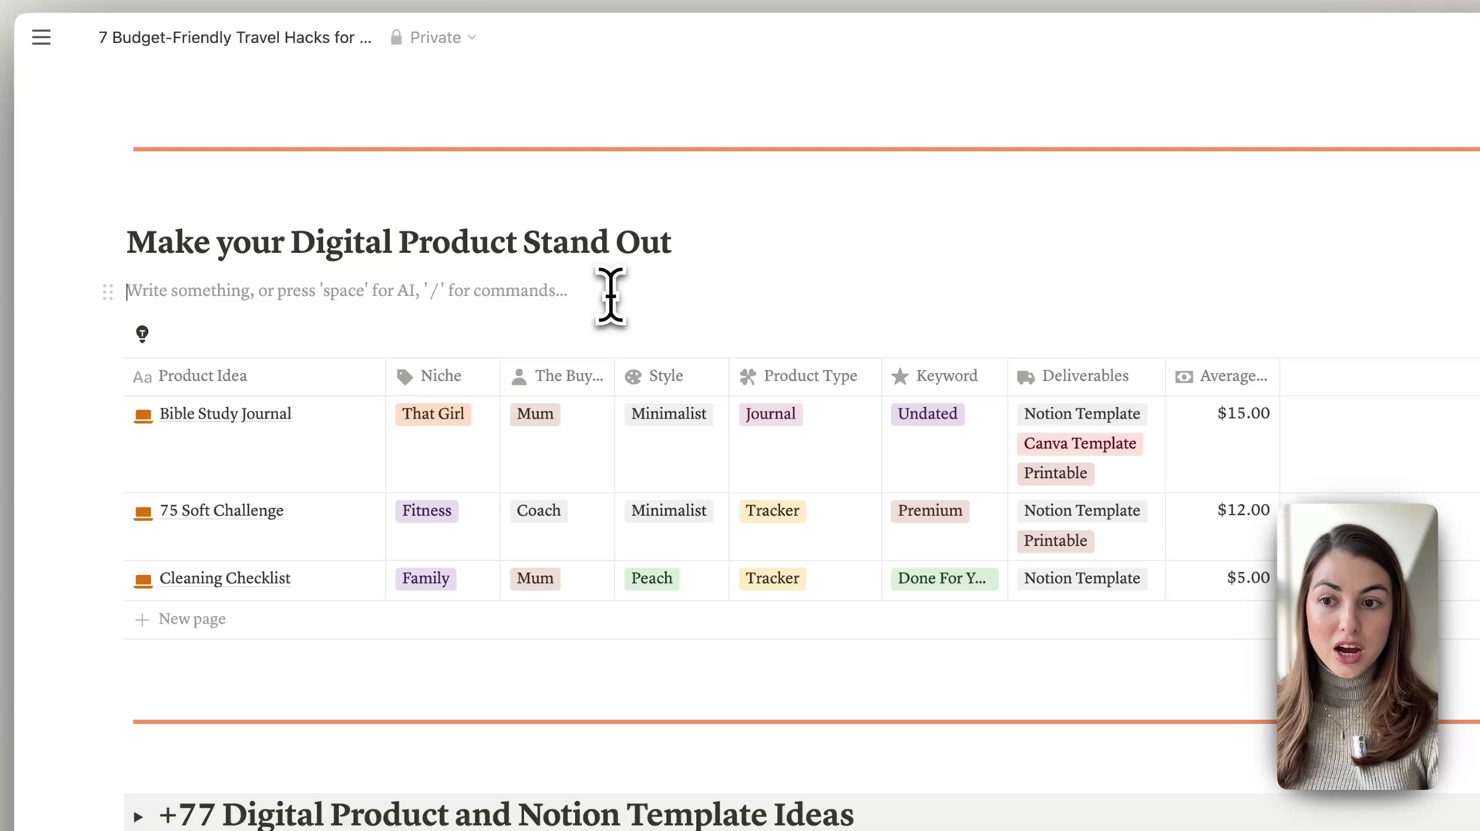
triple_click(344, 256)
scroll(340, 254, "up", 1)
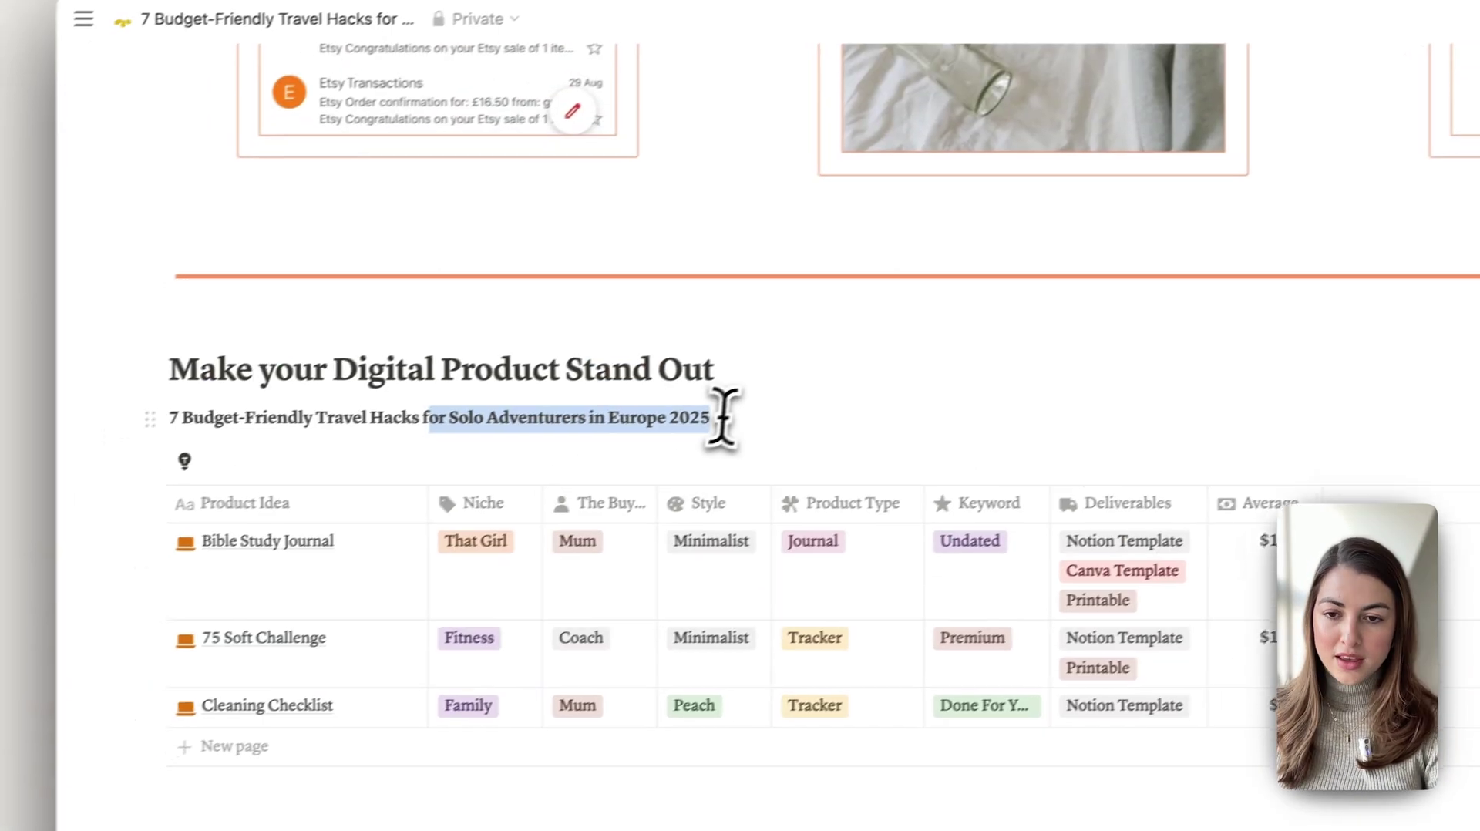
key("BackSpace")
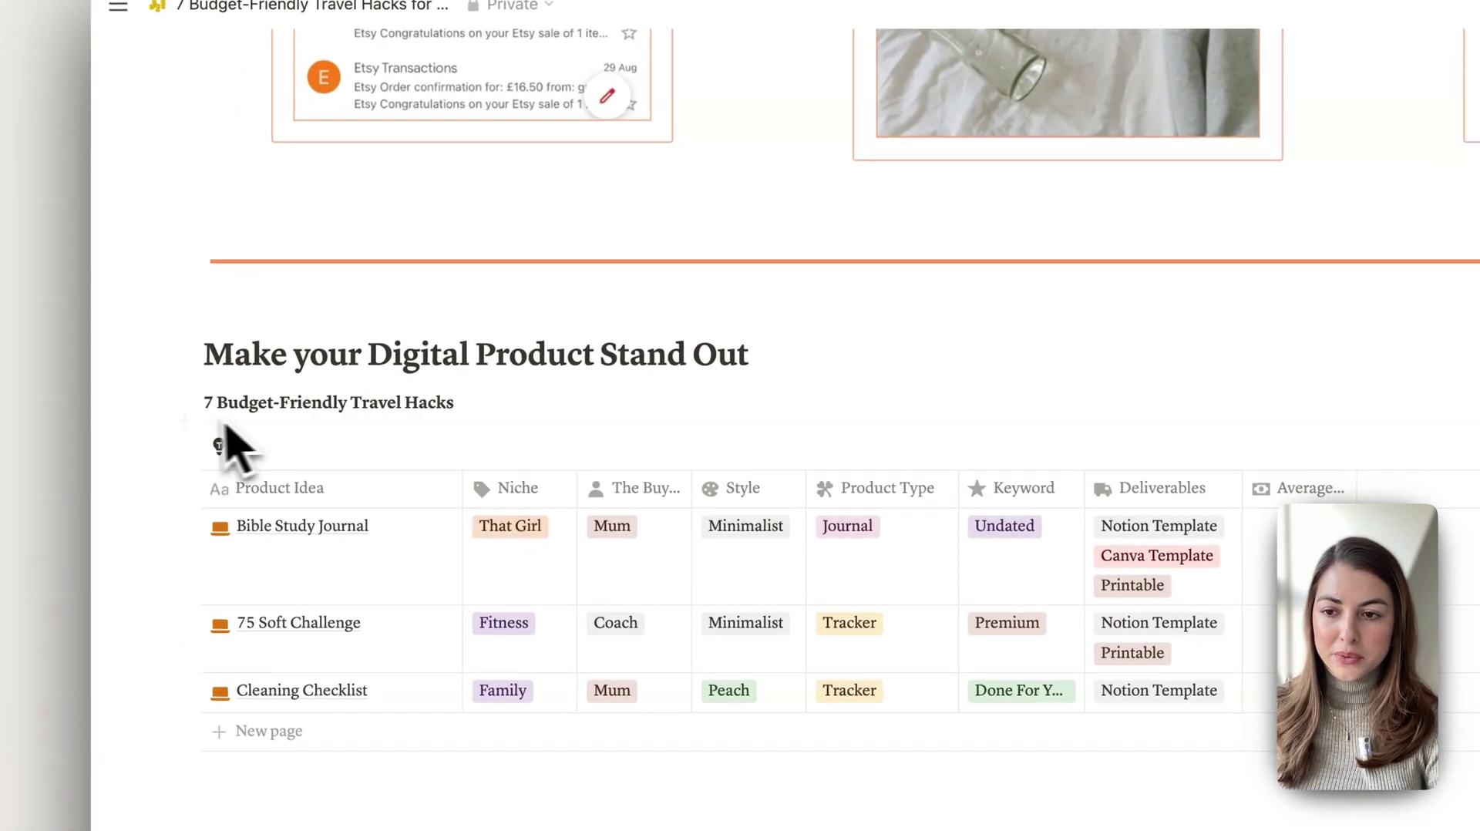
triple_click(248, 350)
key("BackSpace")
key("BackSpace")
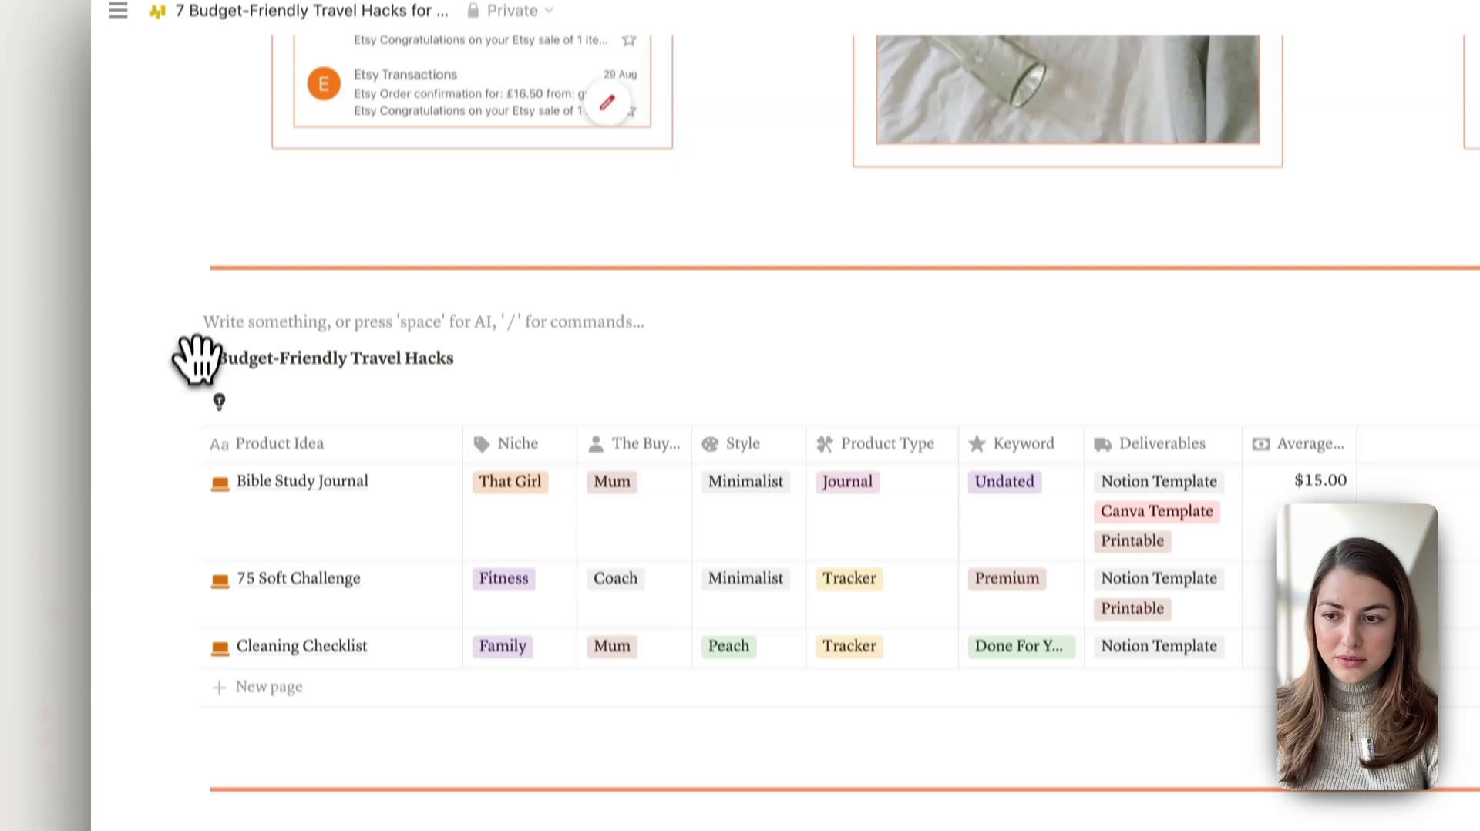
- Turn the '7 Budget-Friendly Travel Hacks' line into a heading
left_click(197, 359)
mouse_move(342, 360)
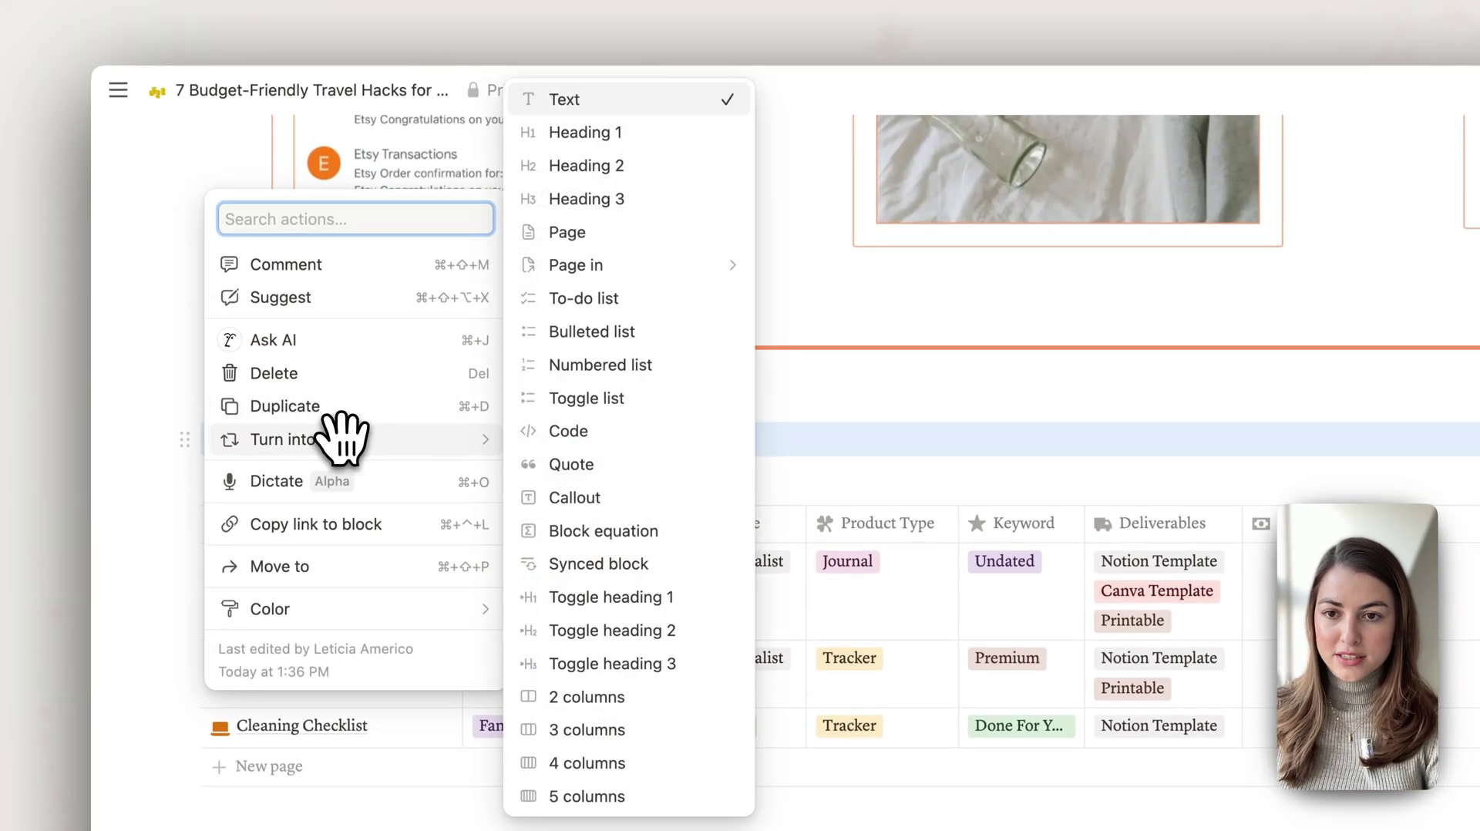
left_click(682, 166)
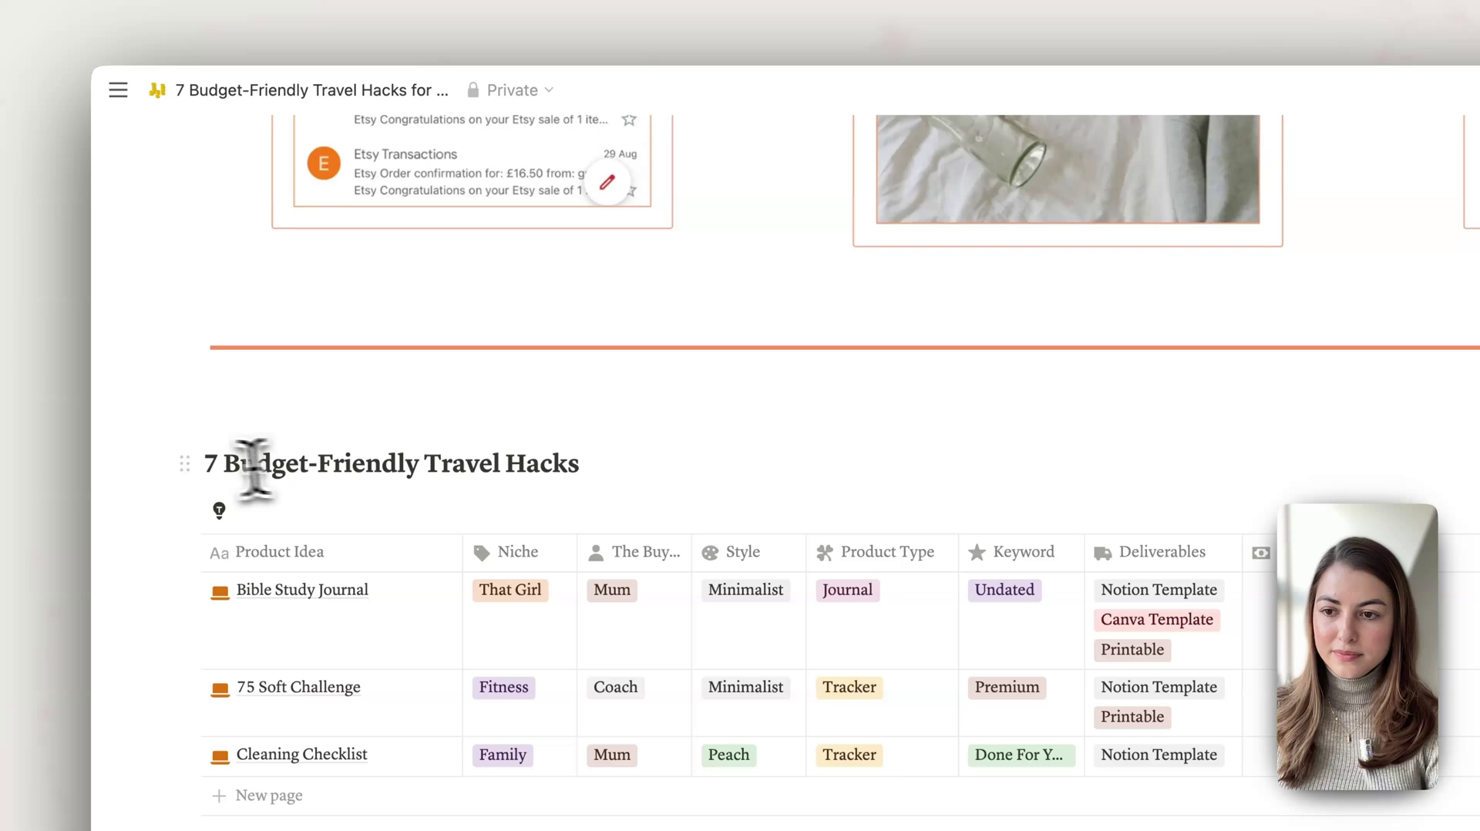
left_click(205, 462)
- Keep the heading at its large size and insert a gallery view below it with /gall
type("###")
key("ctrl+z")
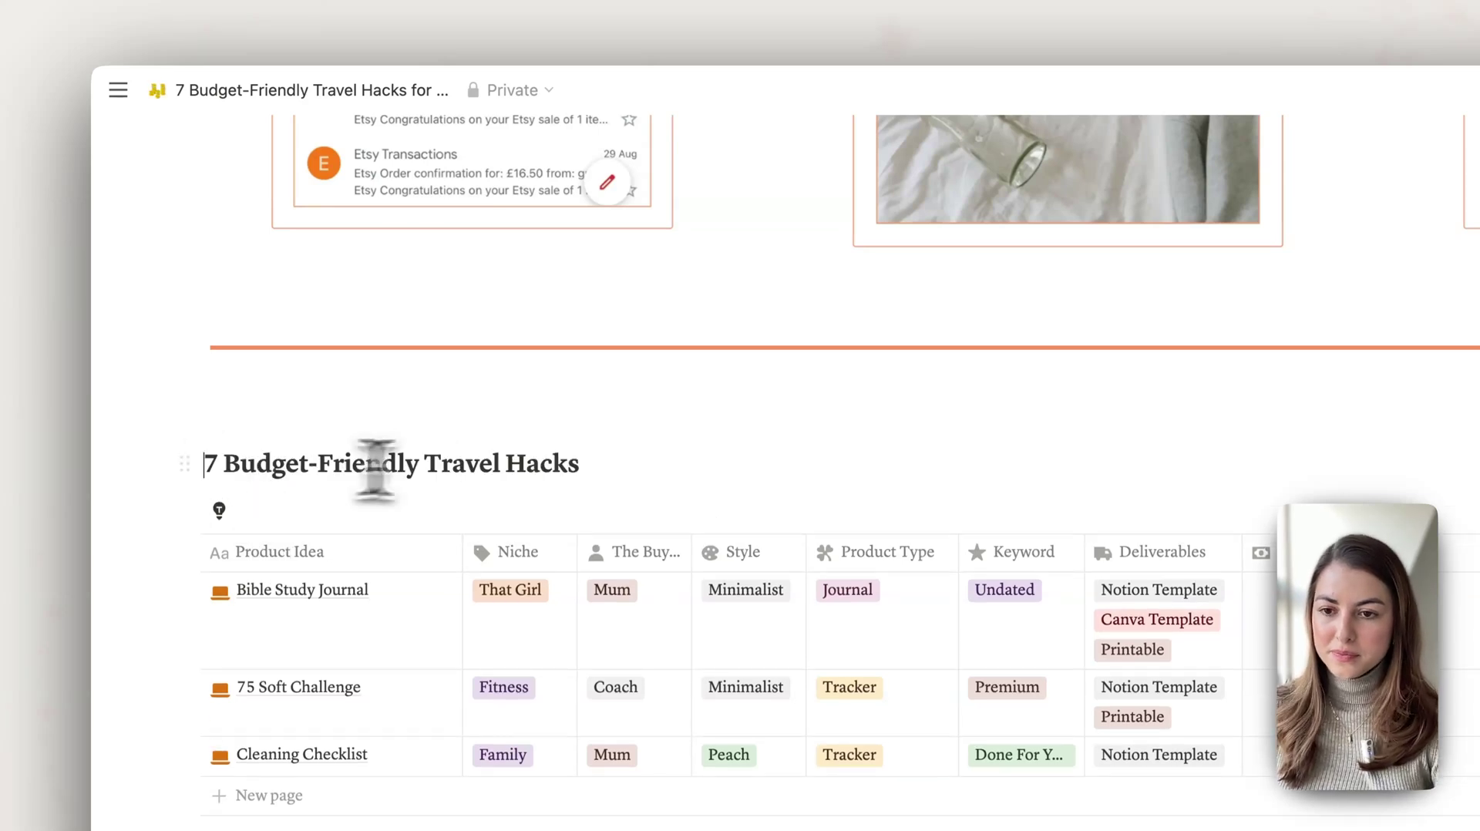
left_click(651, 465)
key("Return")
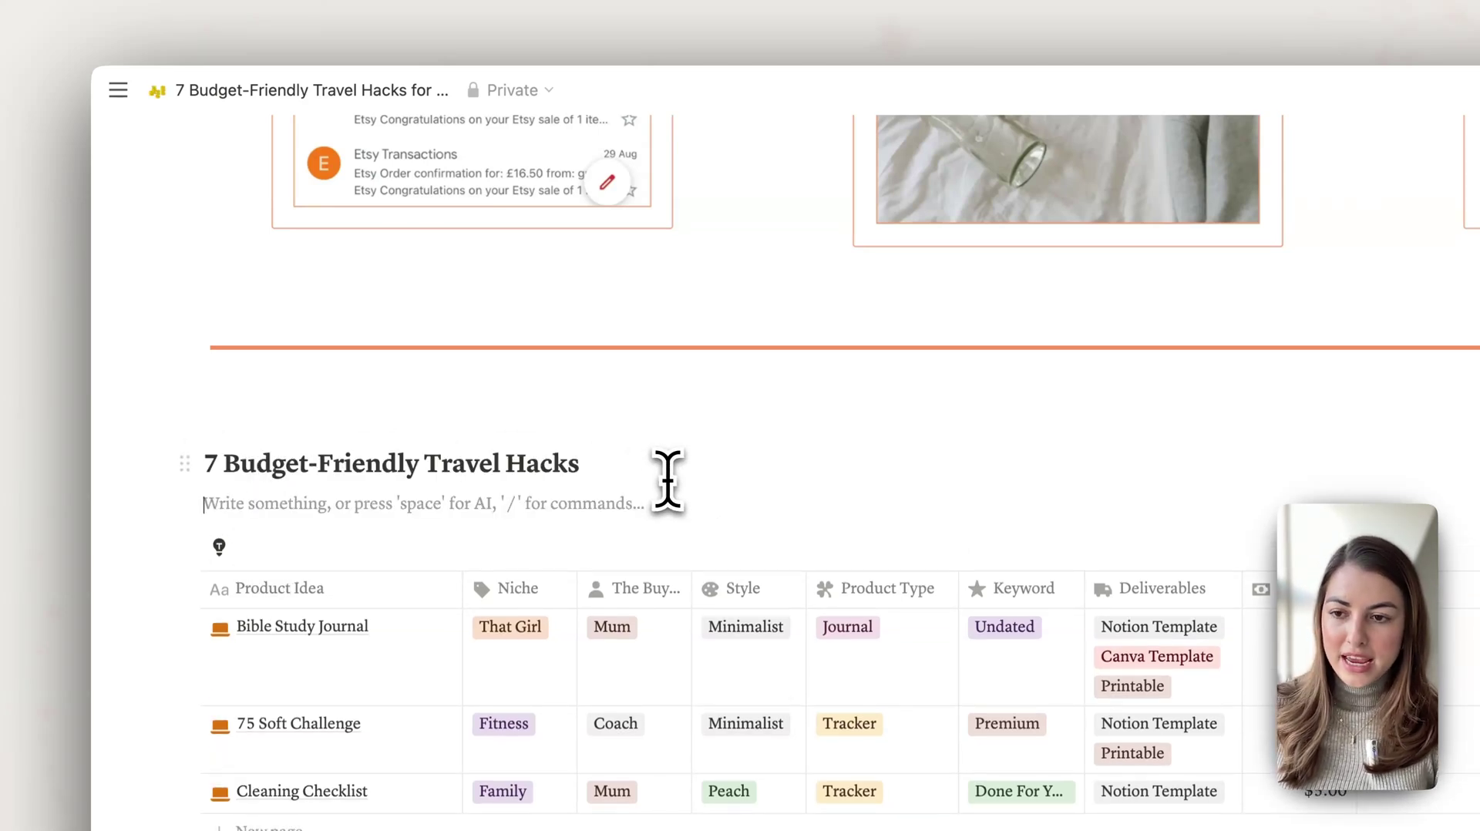
type("/")
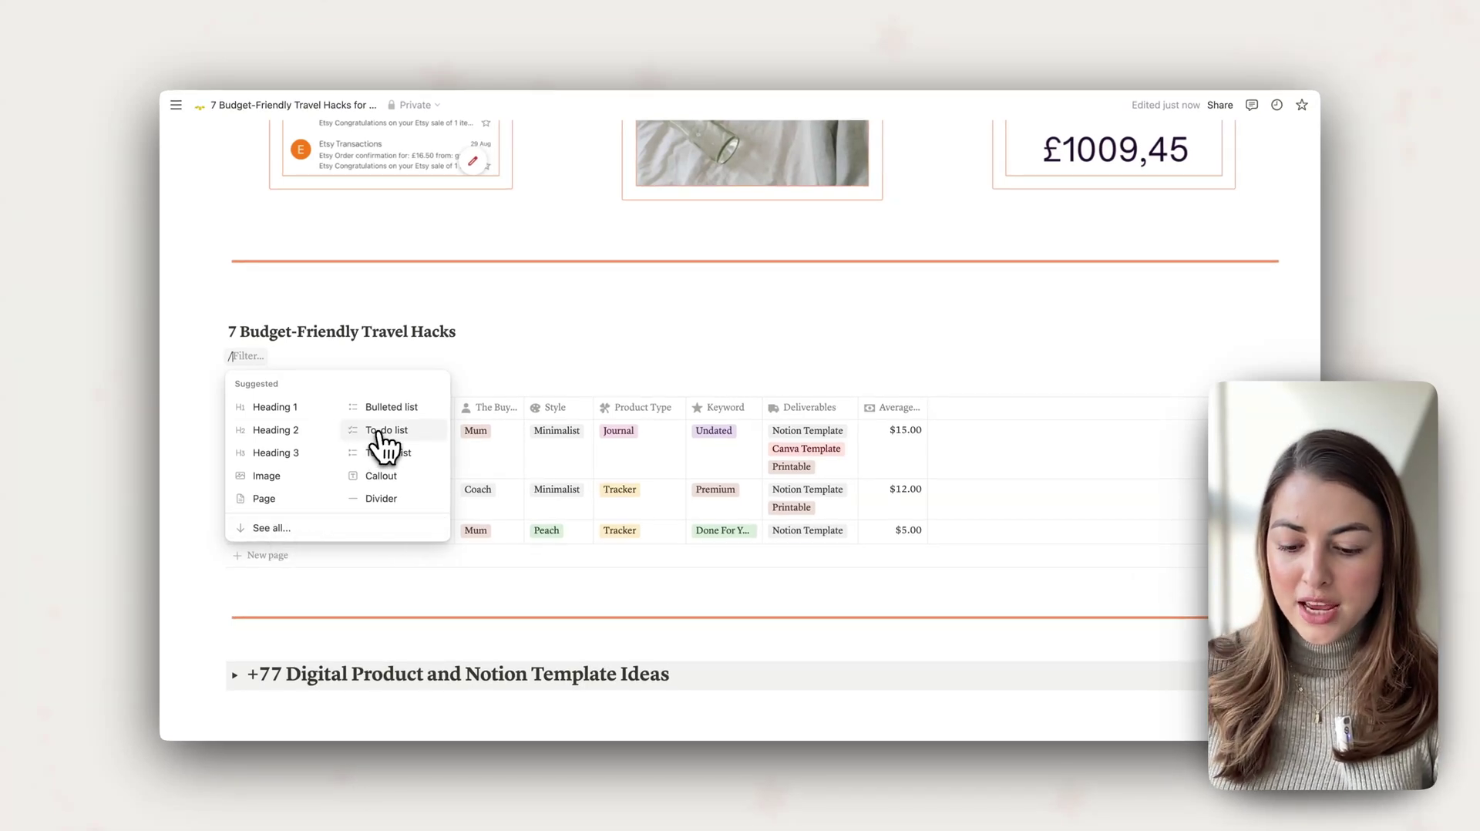
type("gall")
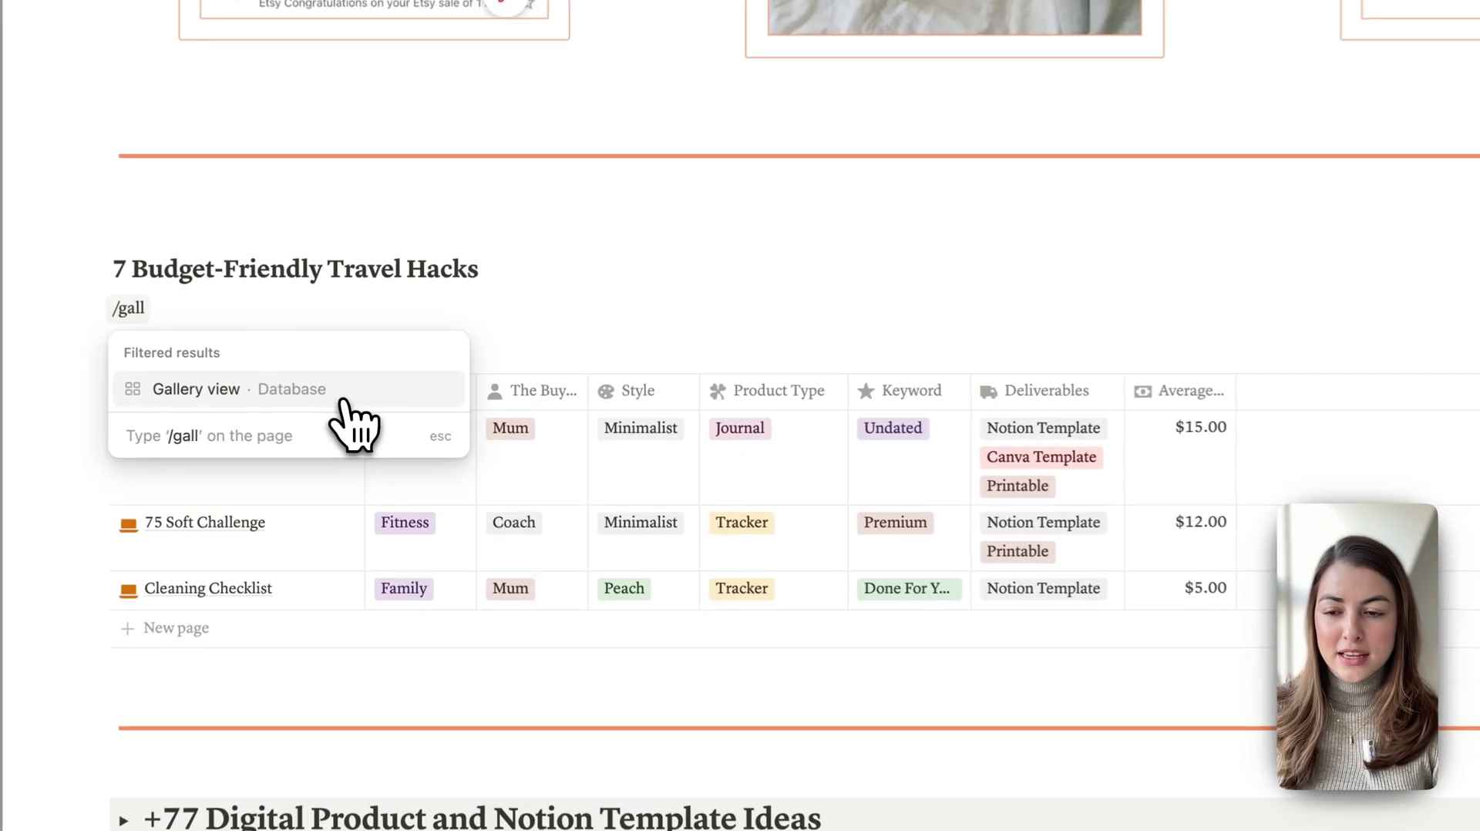
key("Return")
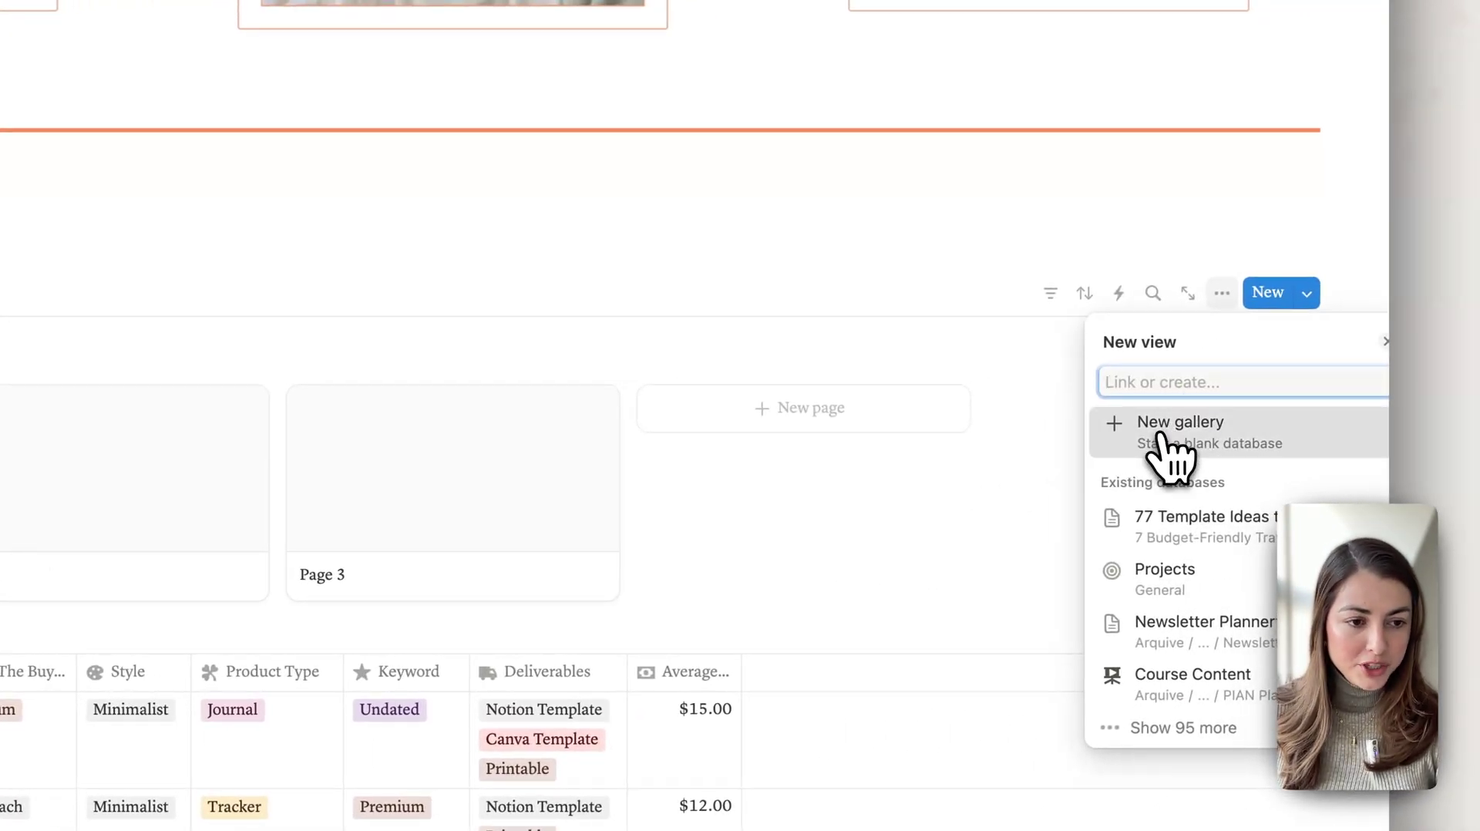
- Create a new gallery database titled 'Tracel Hacks [freebie demo]' and hide its title
left_click(1160, 438)
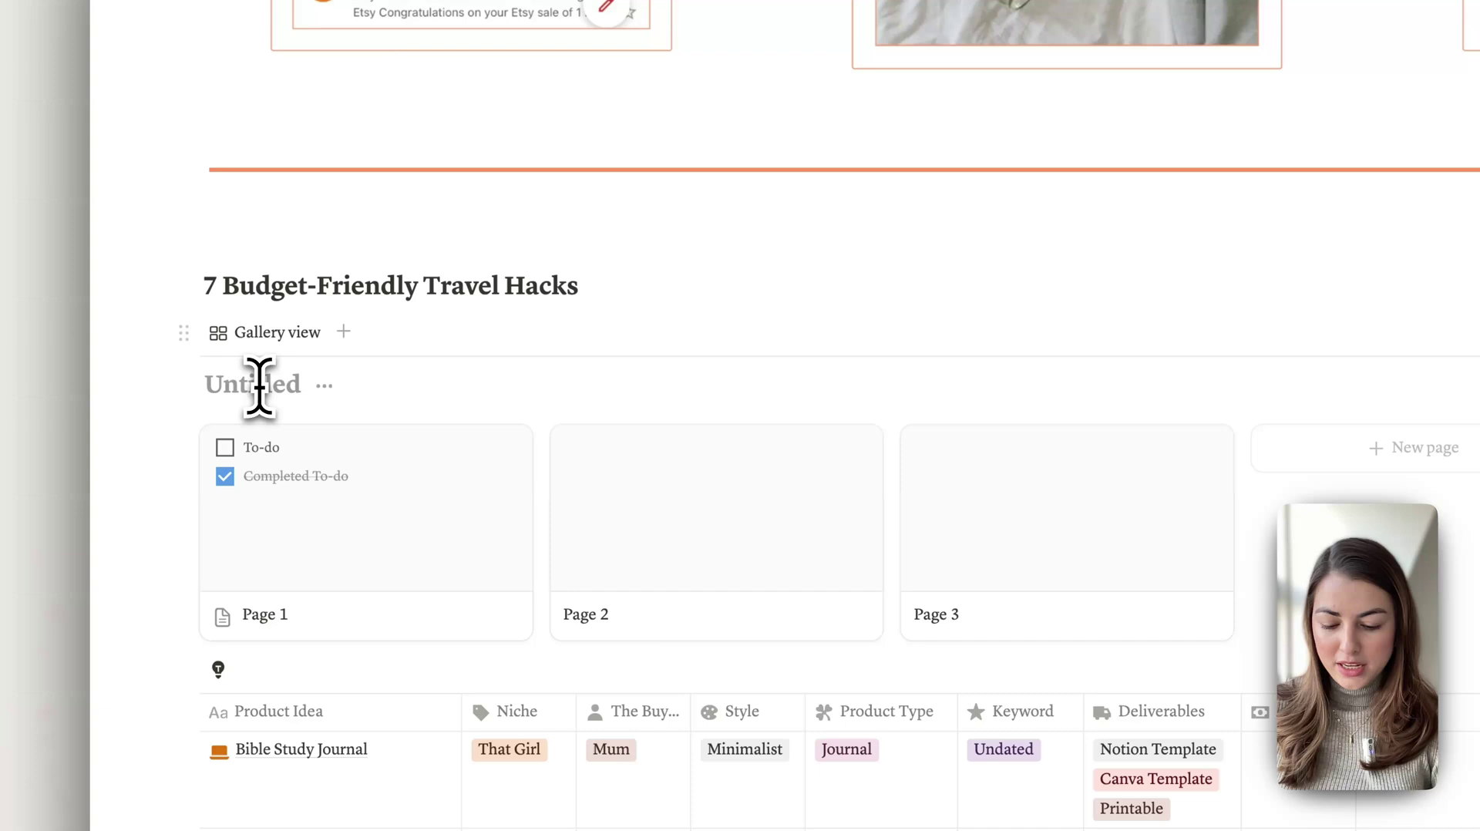
left_click(259, 386)
type("7 Bu")
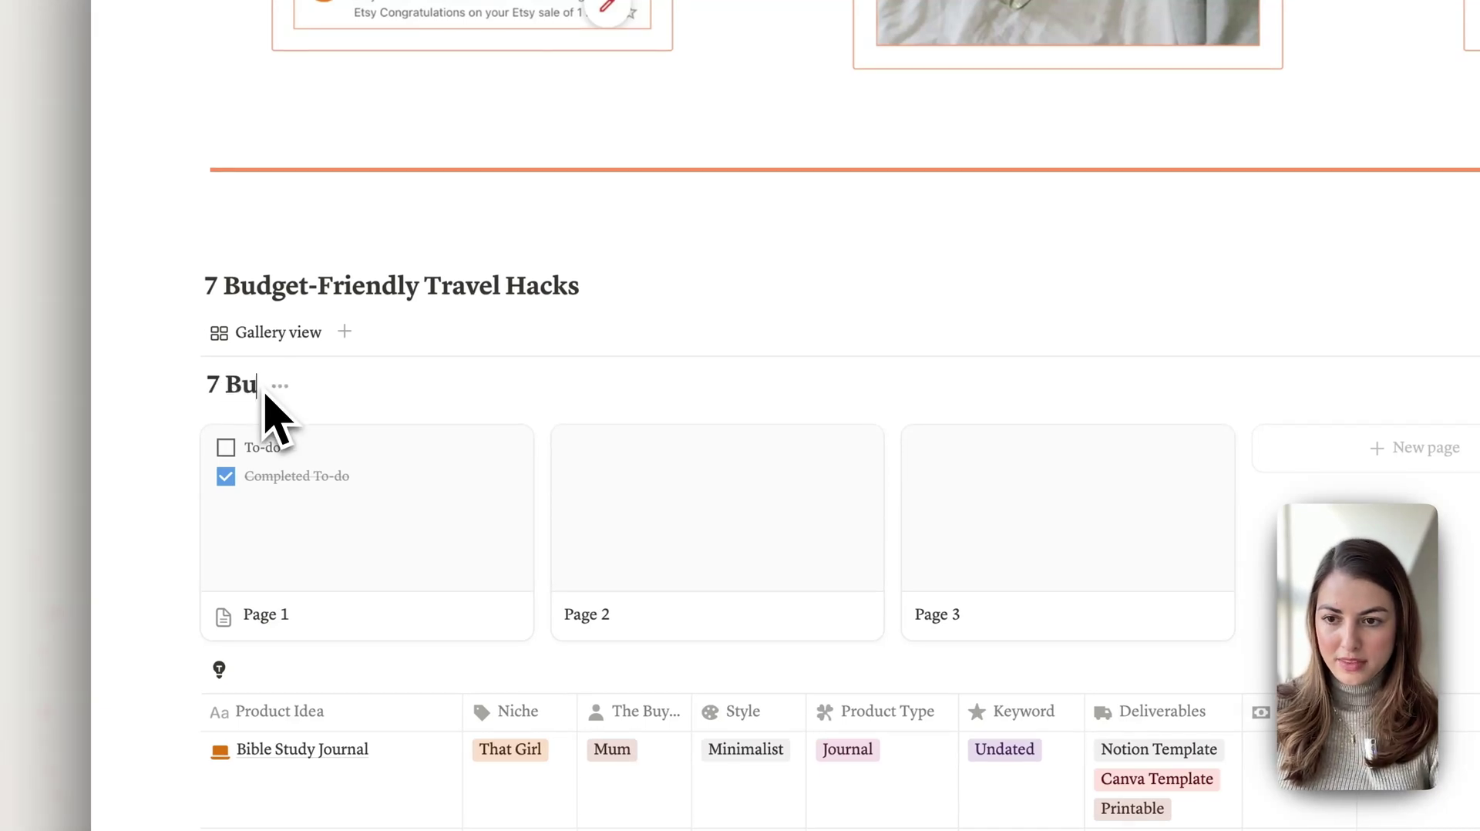
key("BackSpace")
key("BackSpace")
key("BackSpace")
key("BackSpace")
type("Trac")
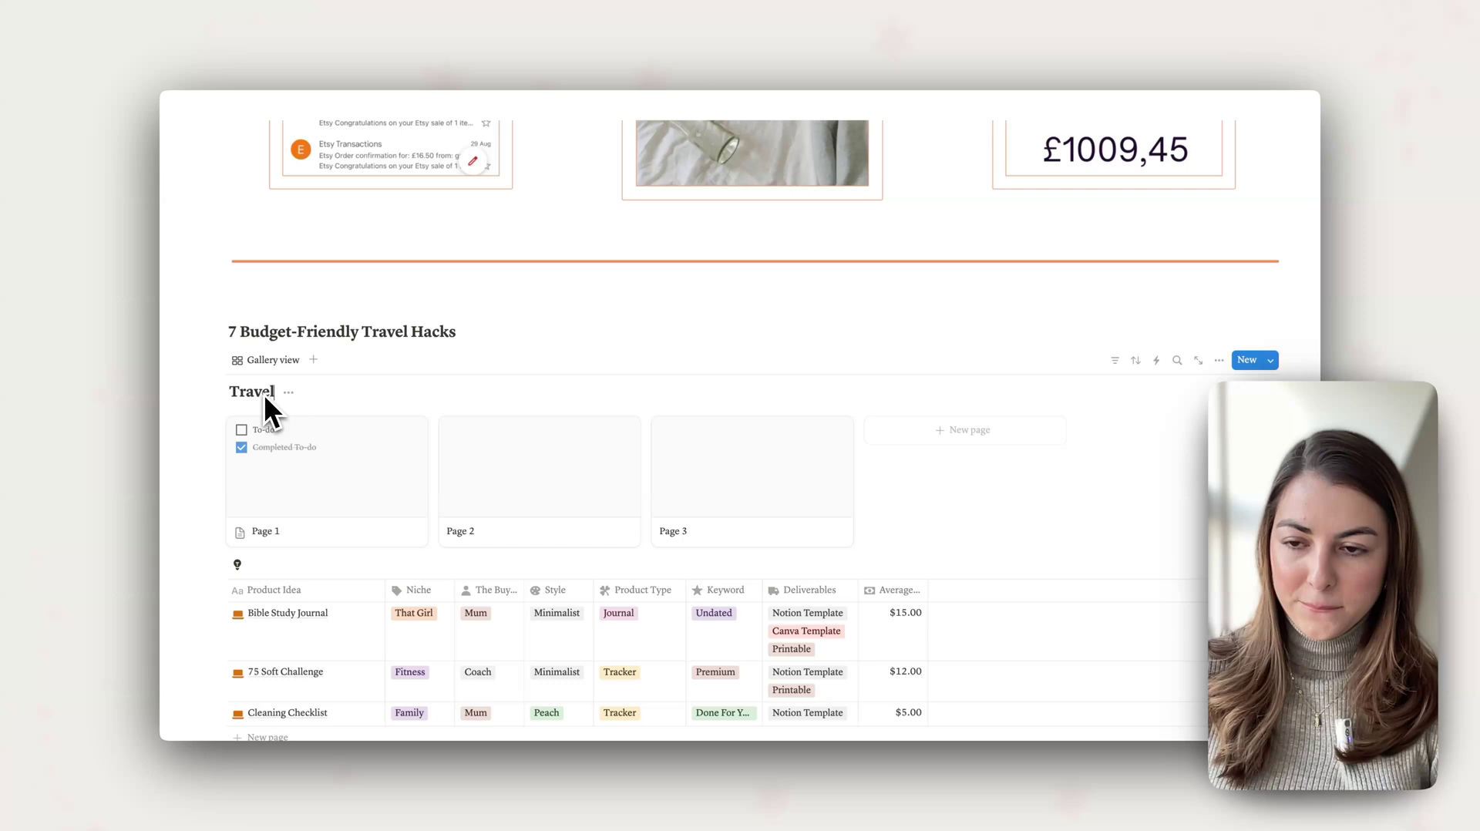
type("el Hacks [free")
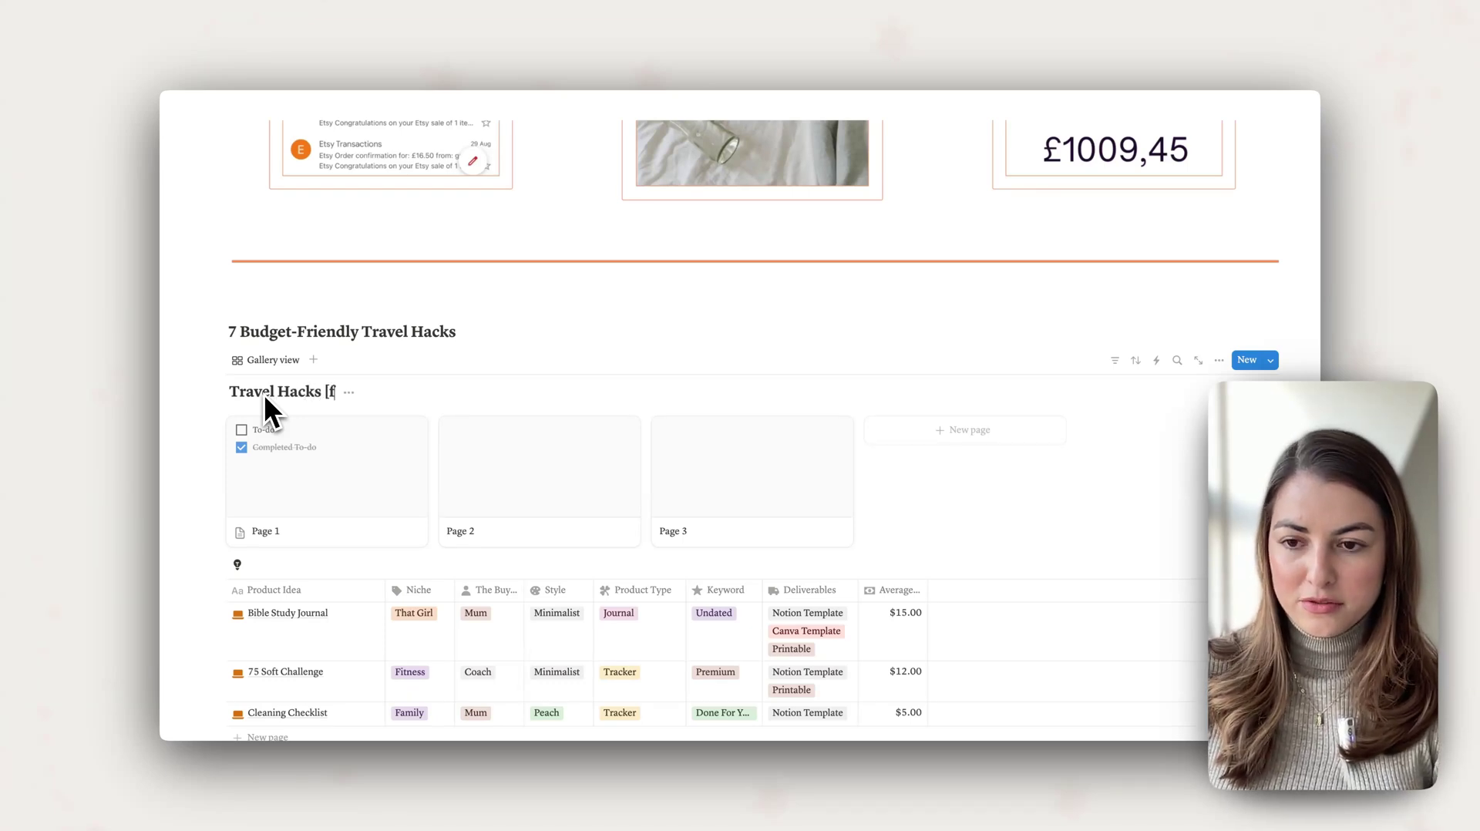
type("bie demo]")
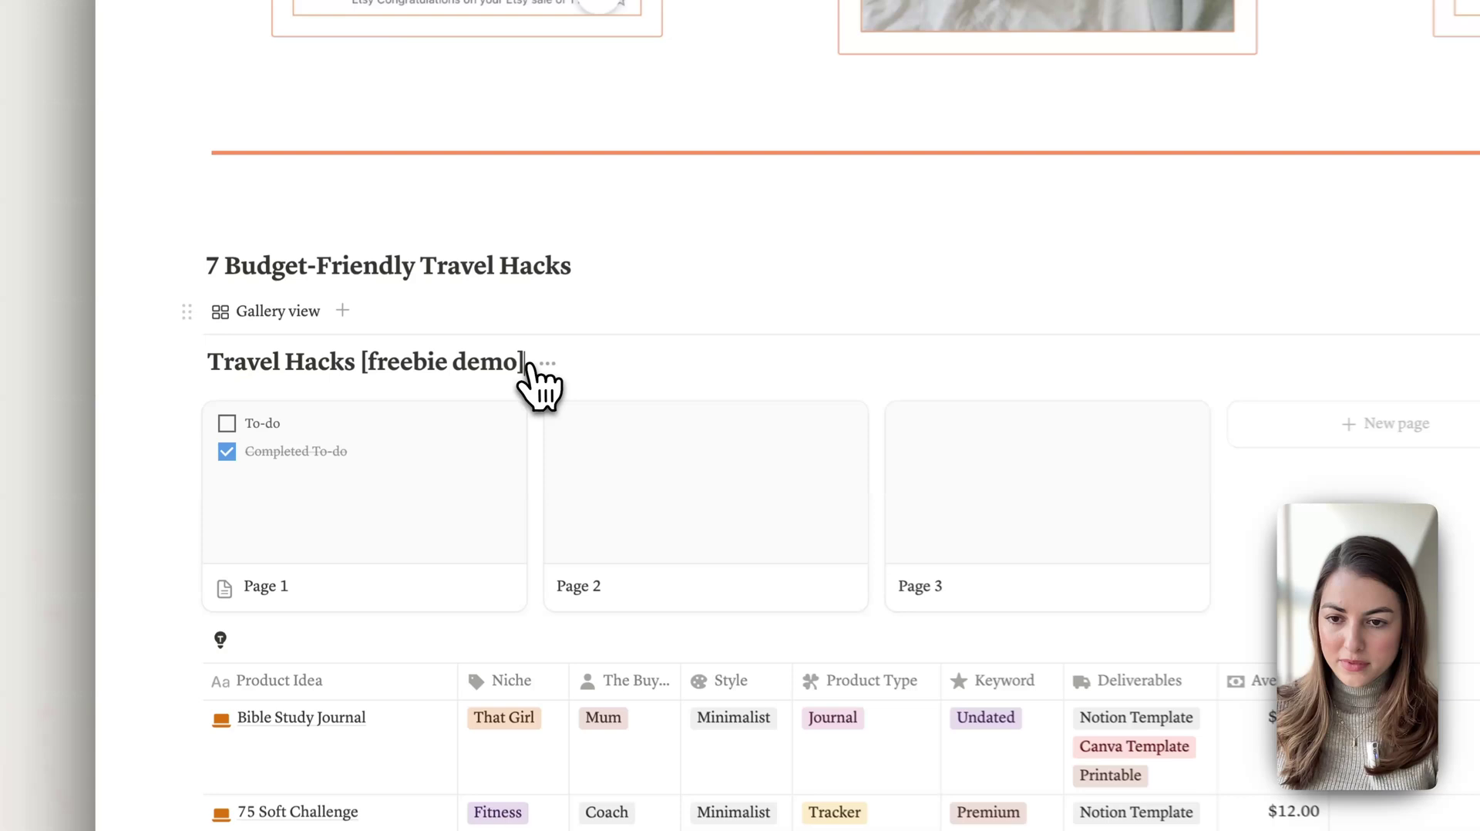
left_click(441, 392)
left_click(609, 476)
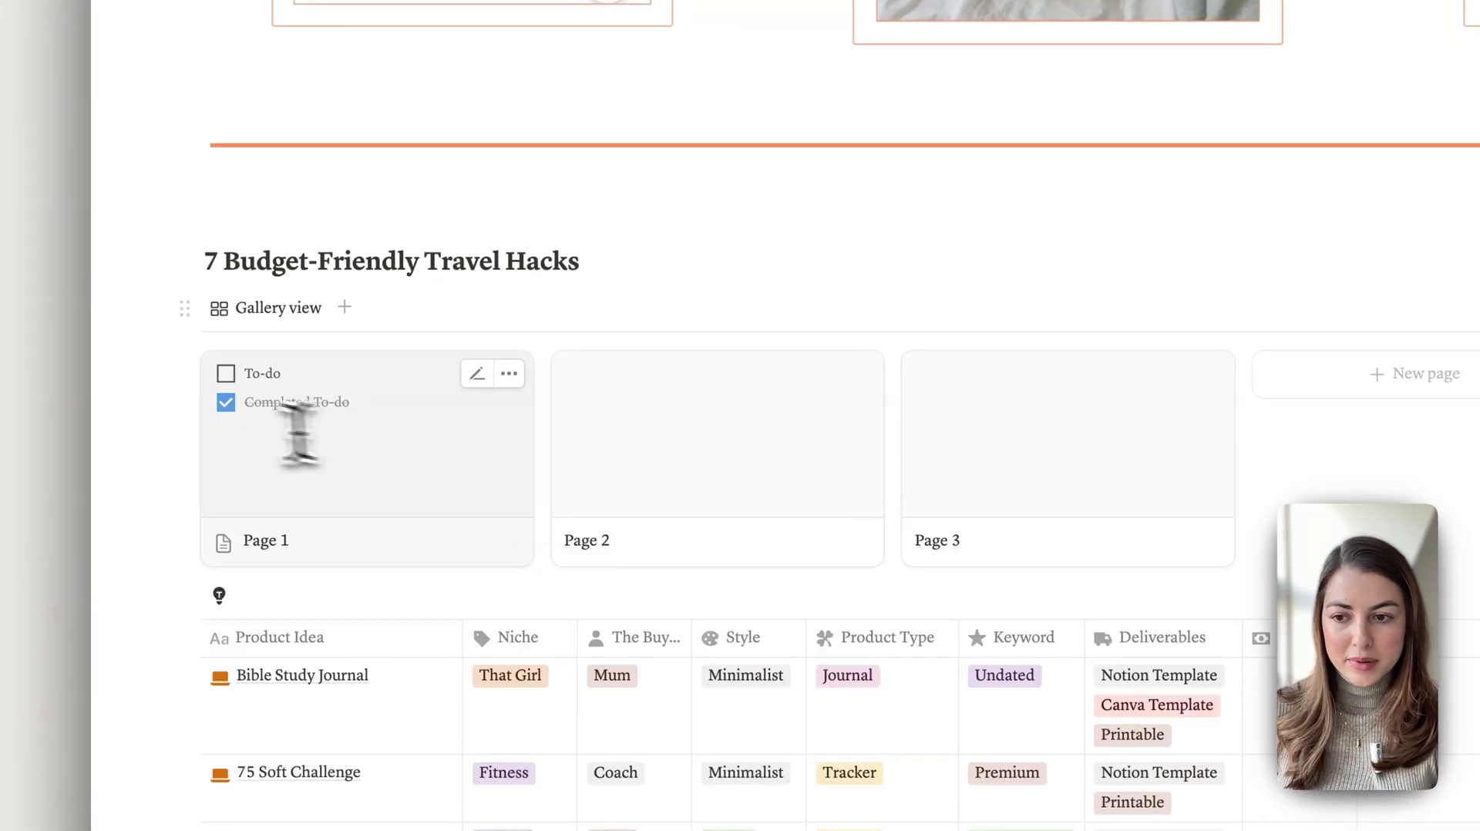
- Delete the three placeholder pages from the gallery
left_click_drag(176, 451, 1007, 476)
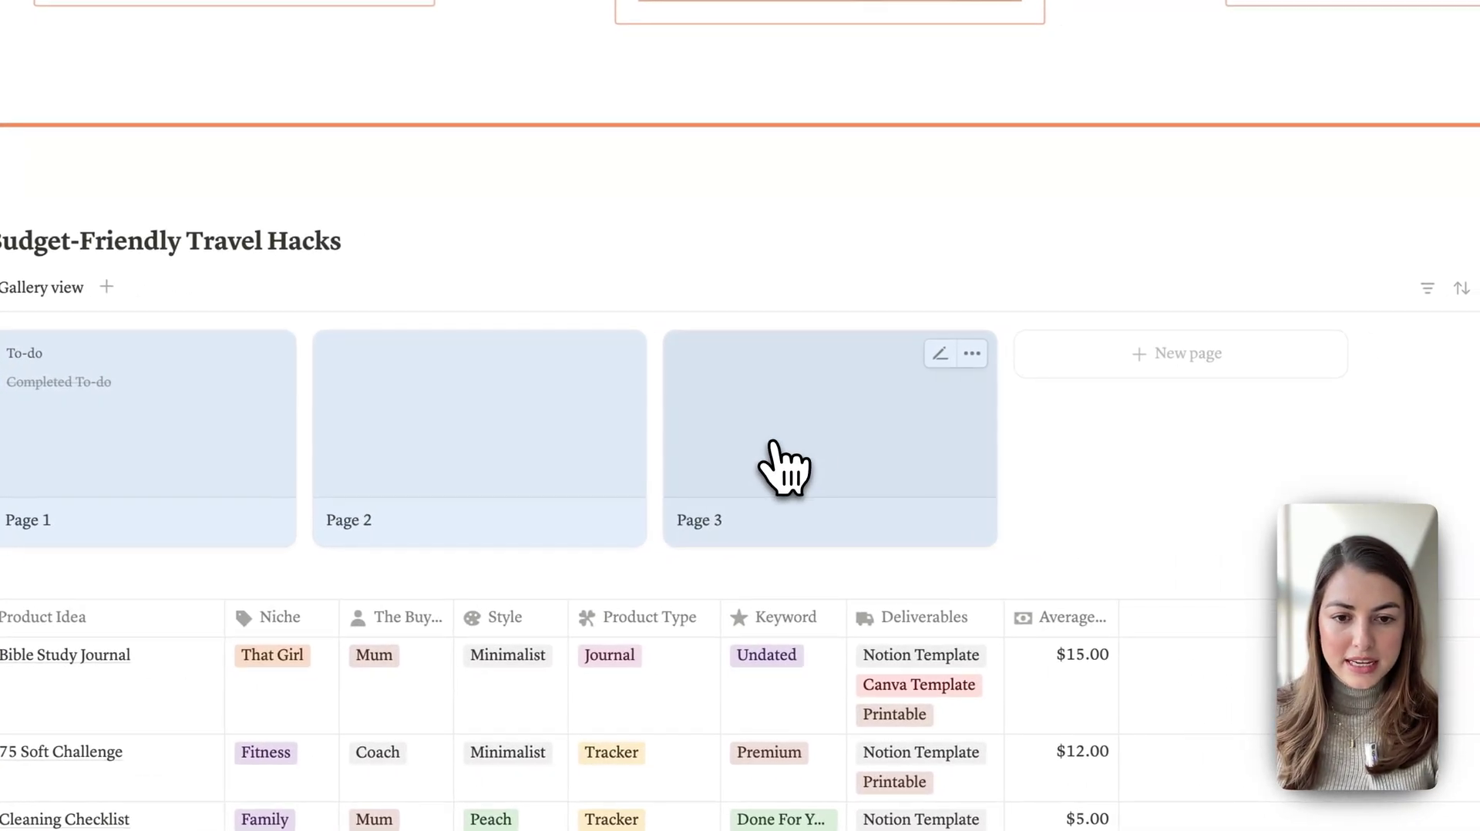
left_click_drag(0, 393, 797, 420)
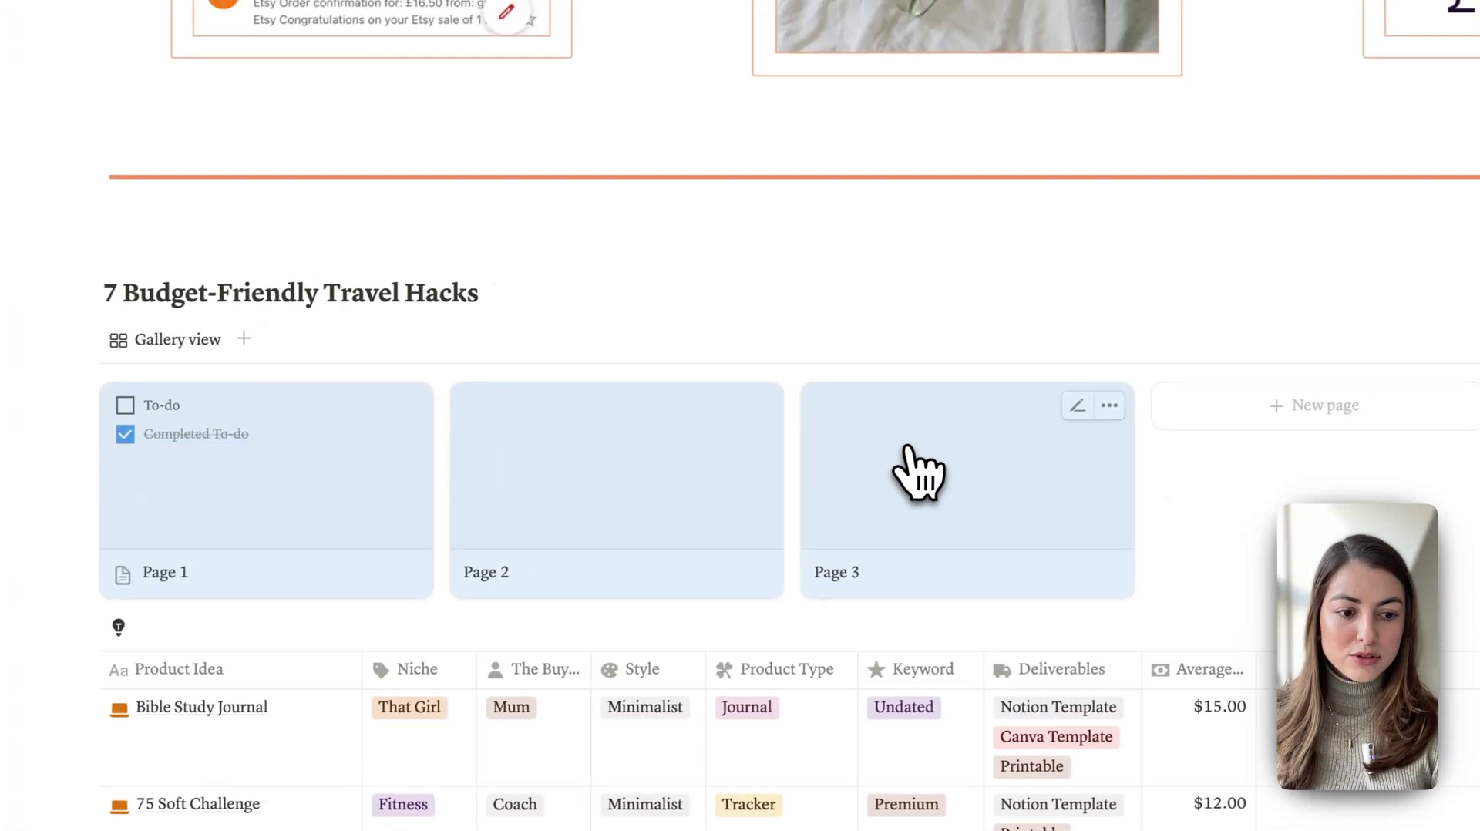
key("Delete")
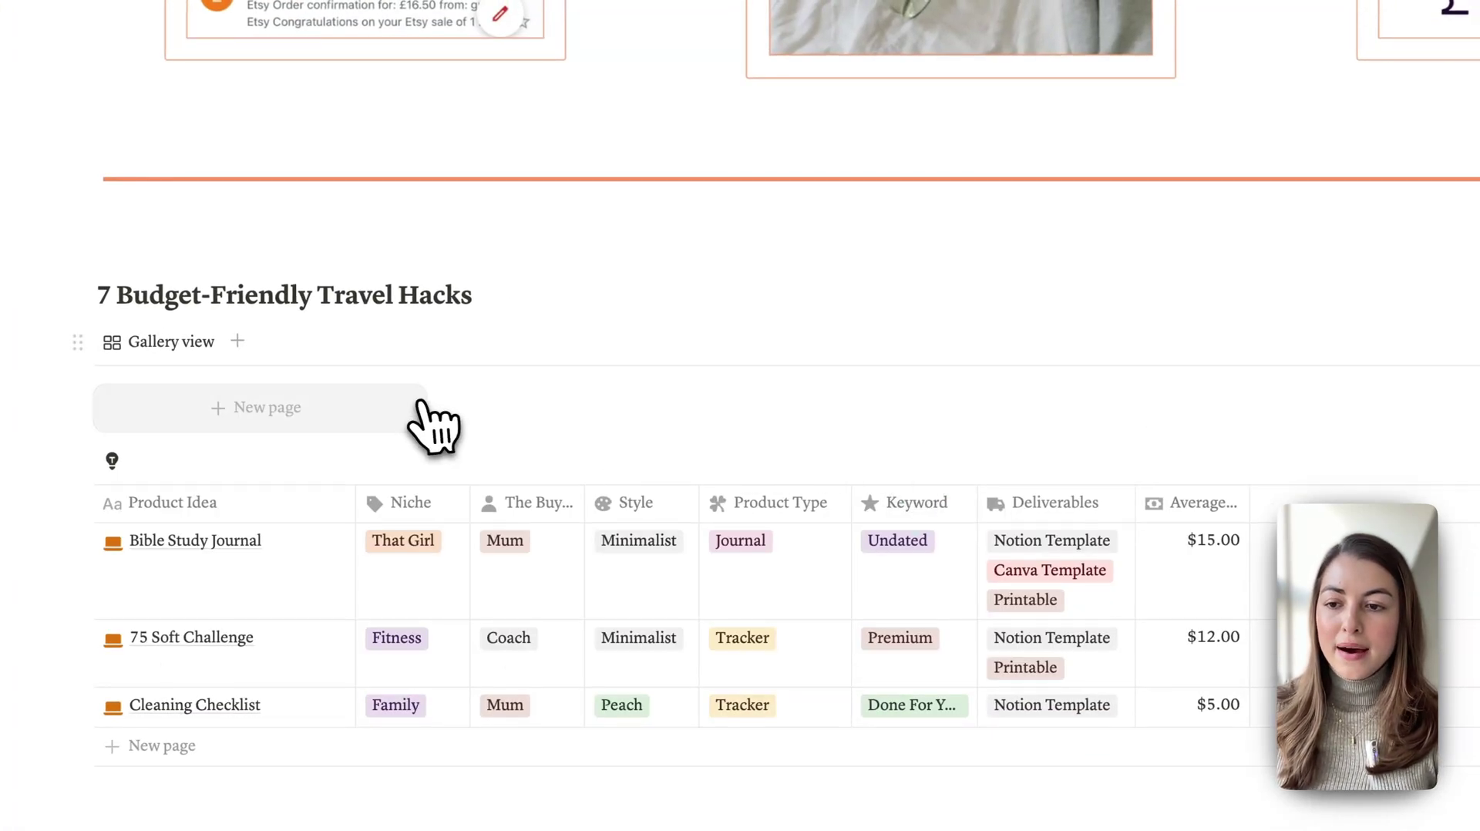
- Rename the gallery view to 'Hacks' and search 'pass' for a passport view icon
left_click(297, 366)
left_click(271, 450)
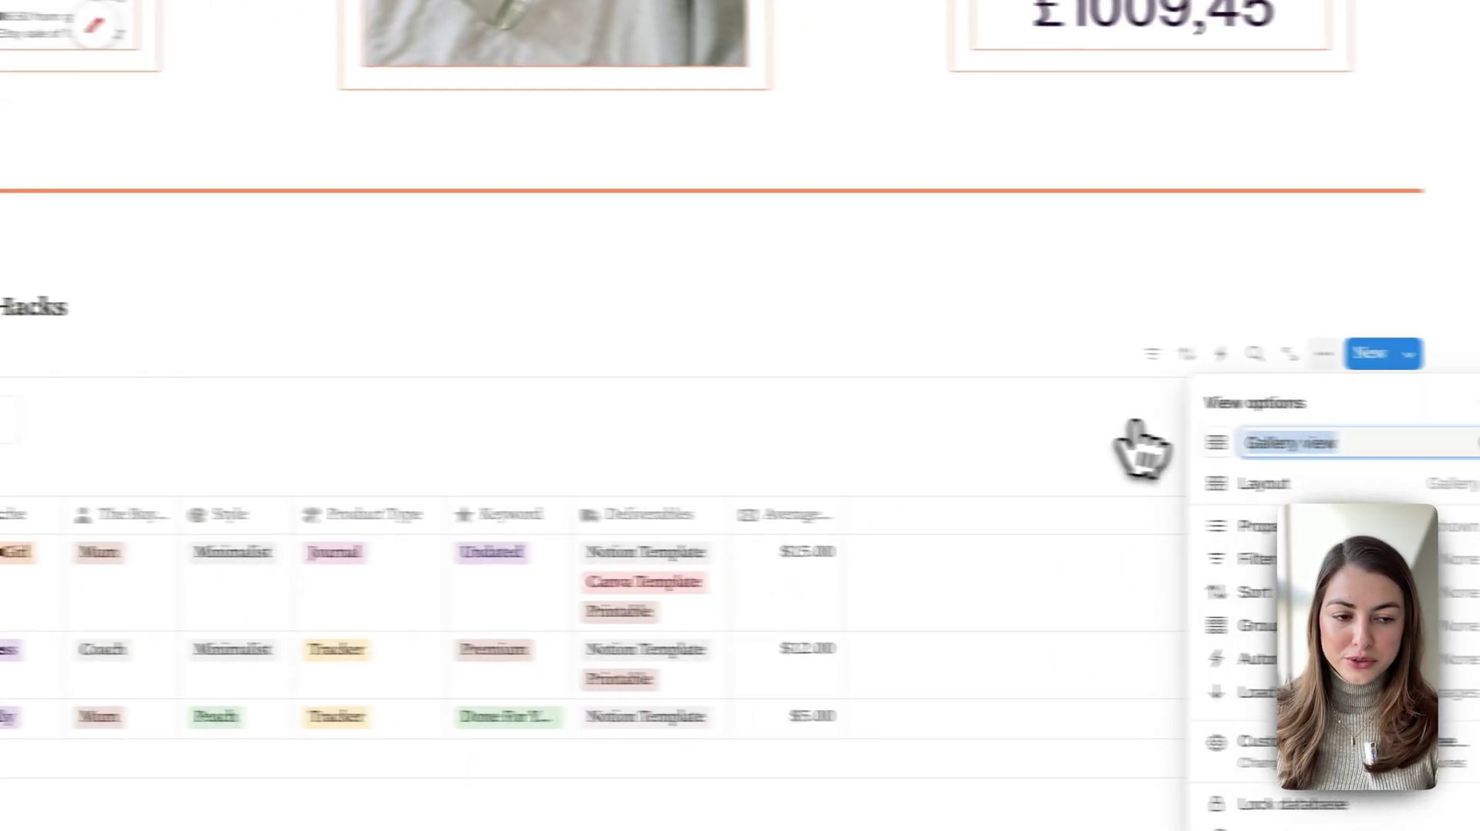
key("BackSpace")
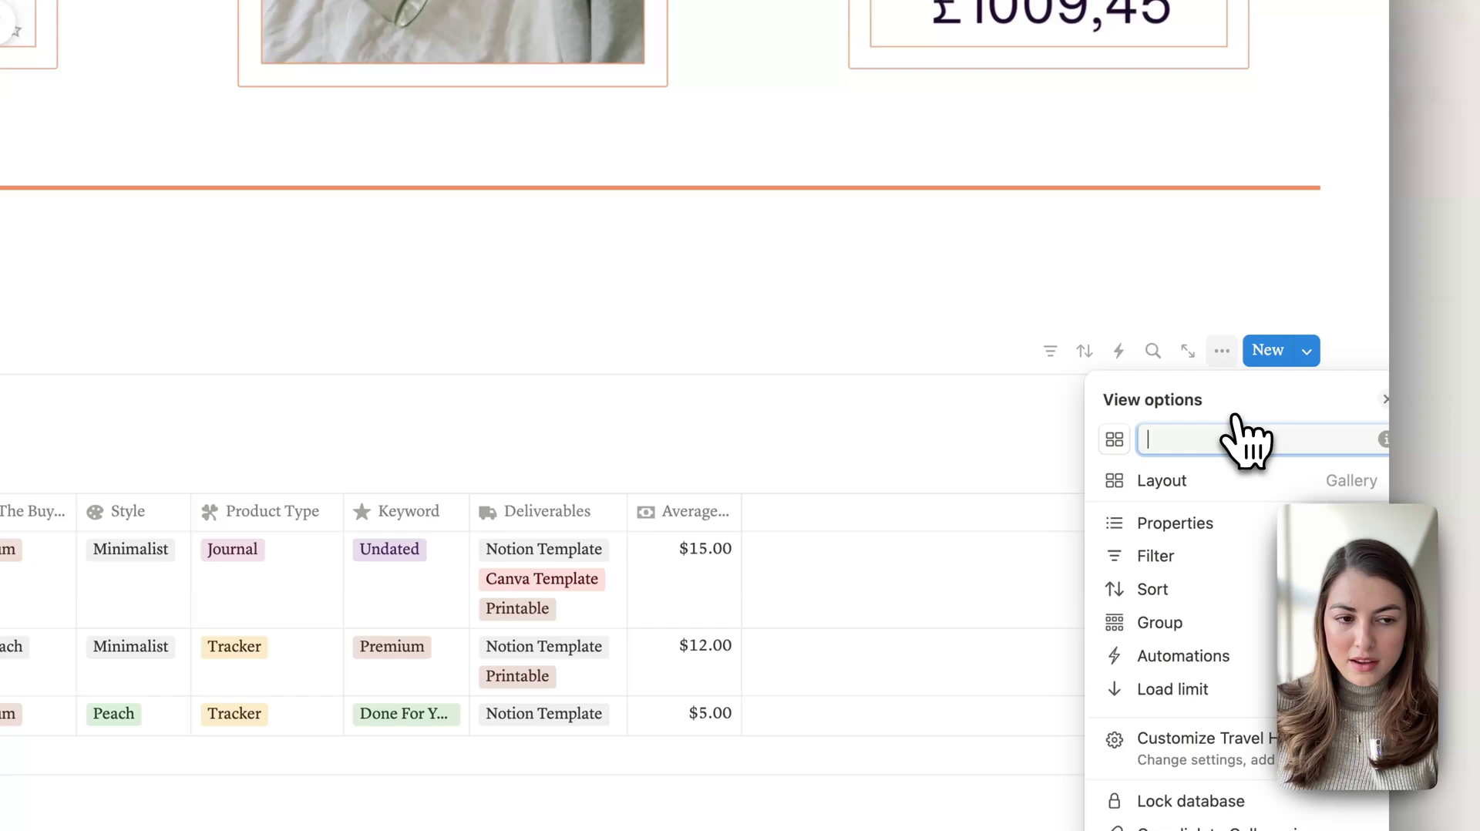
type("Hacks")
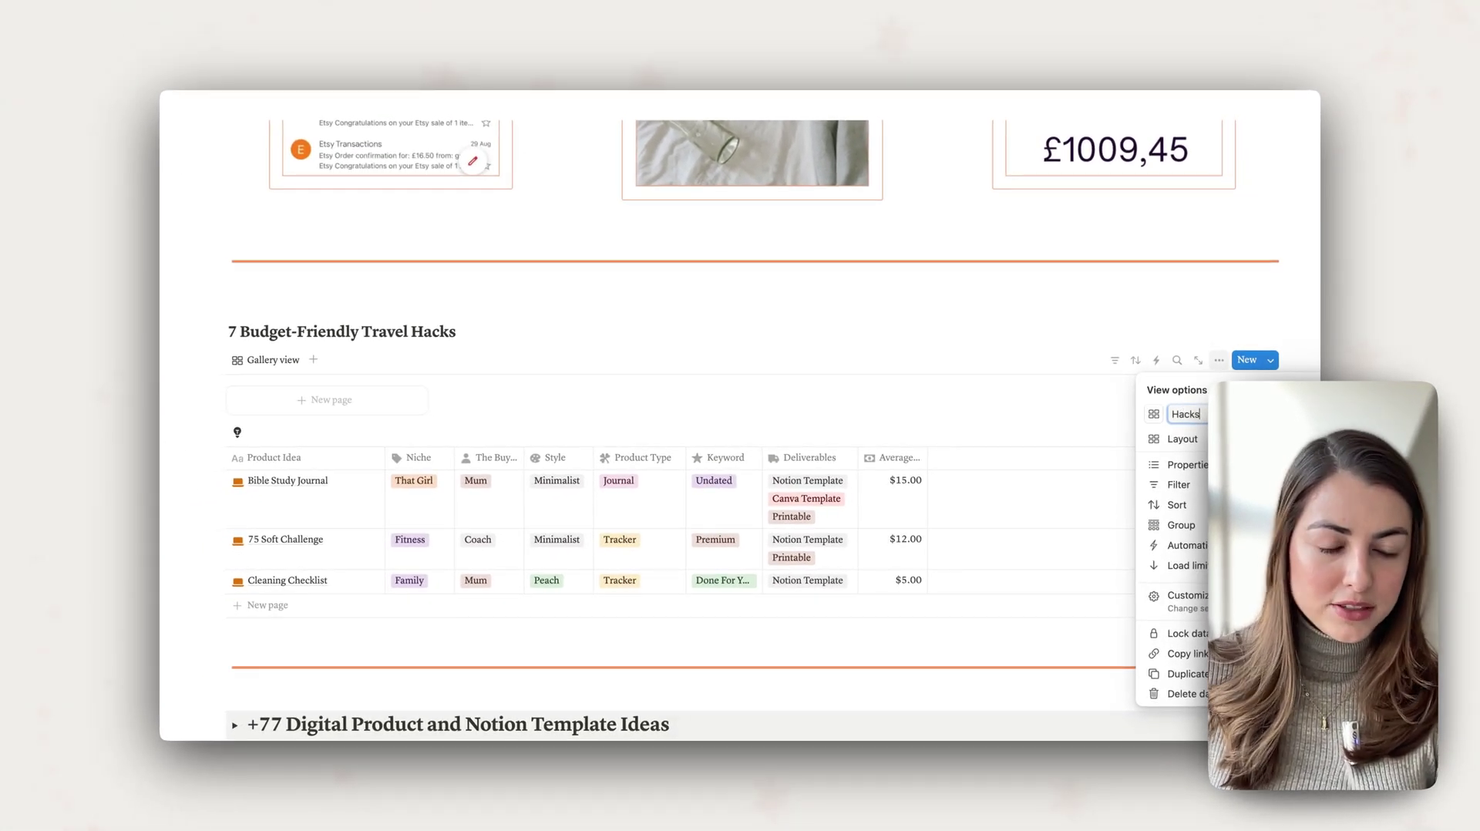
left_click(1154, 413)
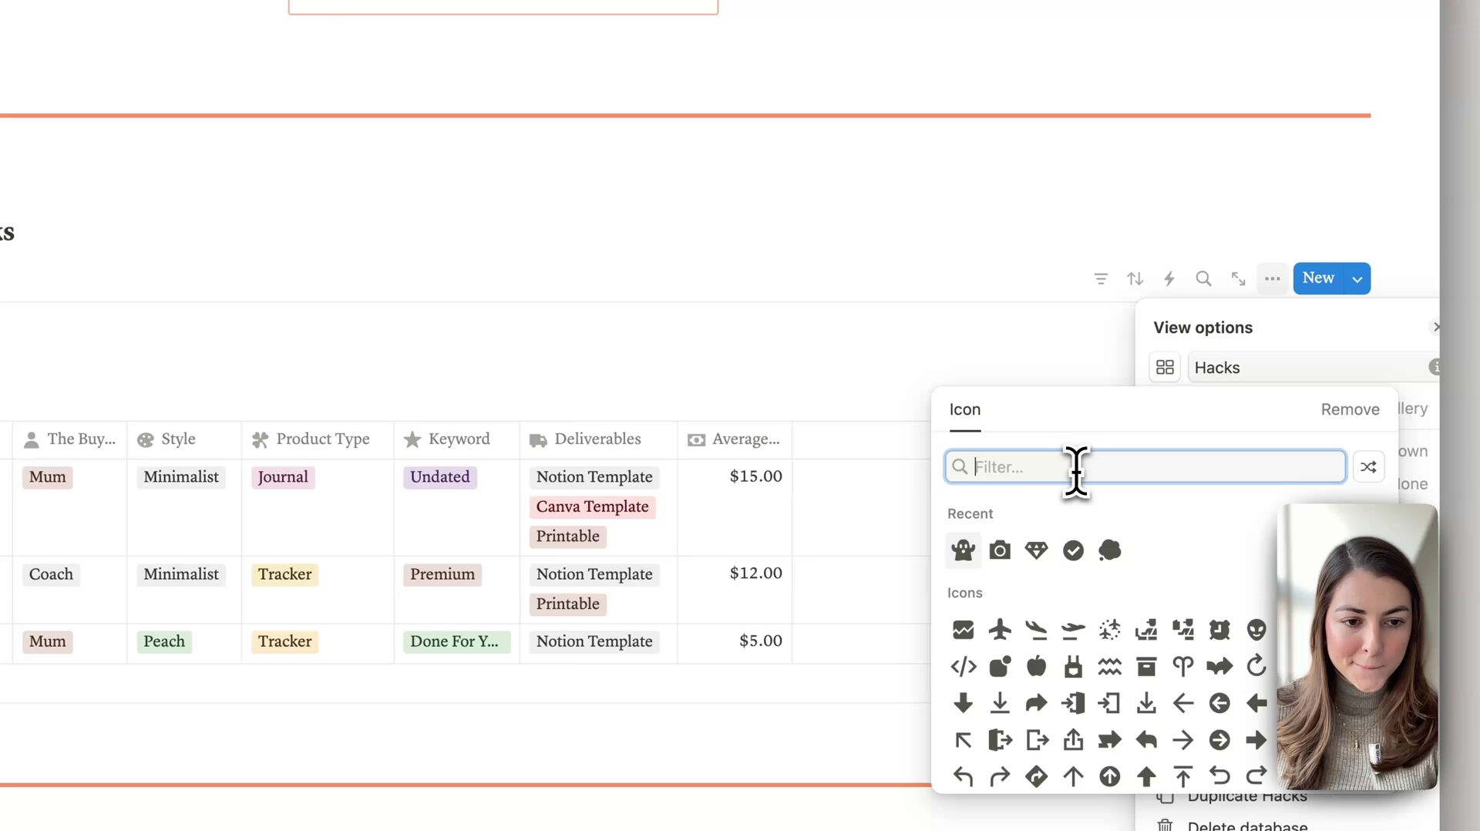
type("pass")
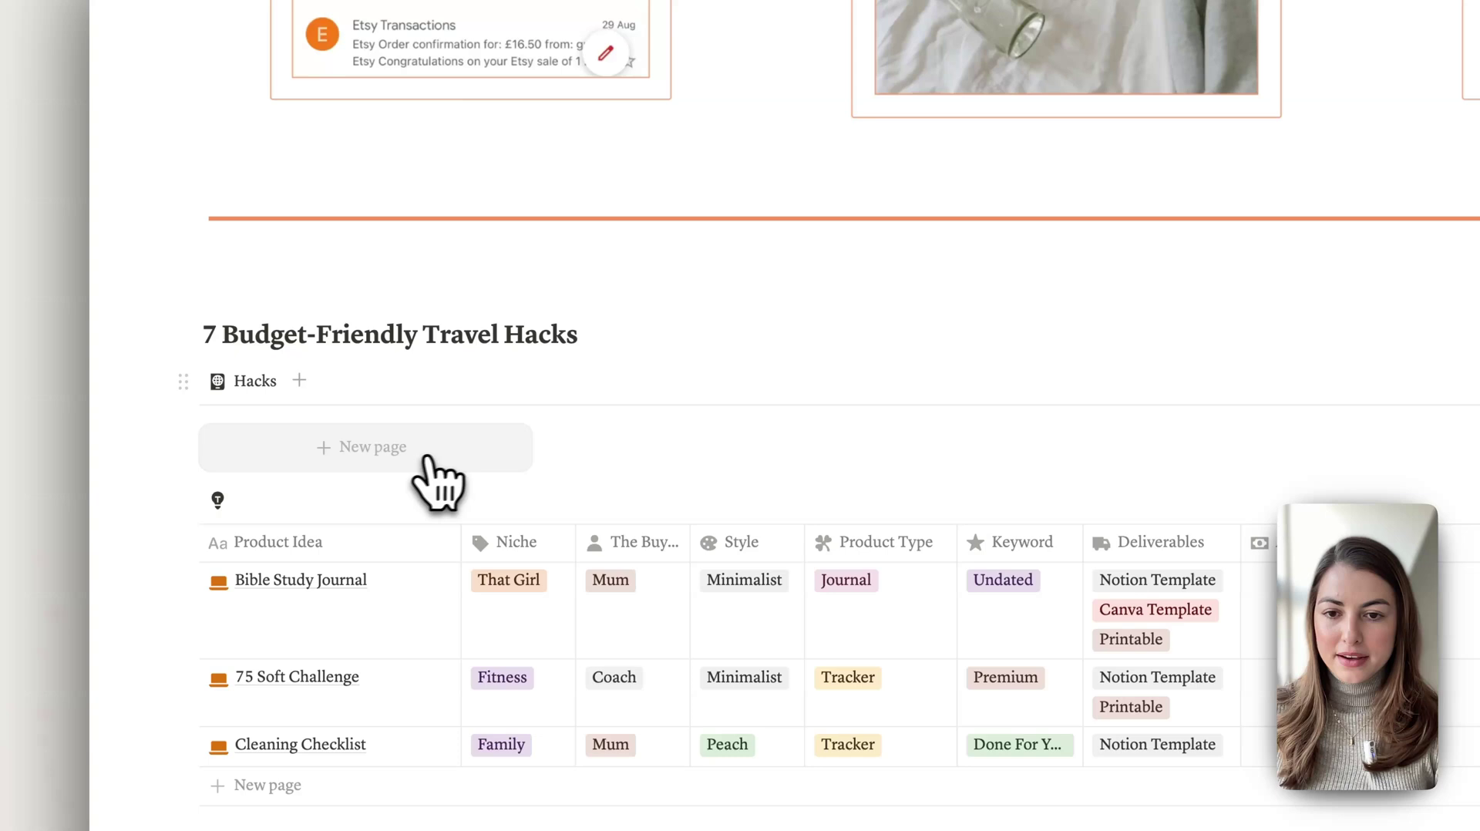
- Add the Score Cheap Flights page with an airplane Unsplash photo found by searching 'flight'
left_click(391, 455)
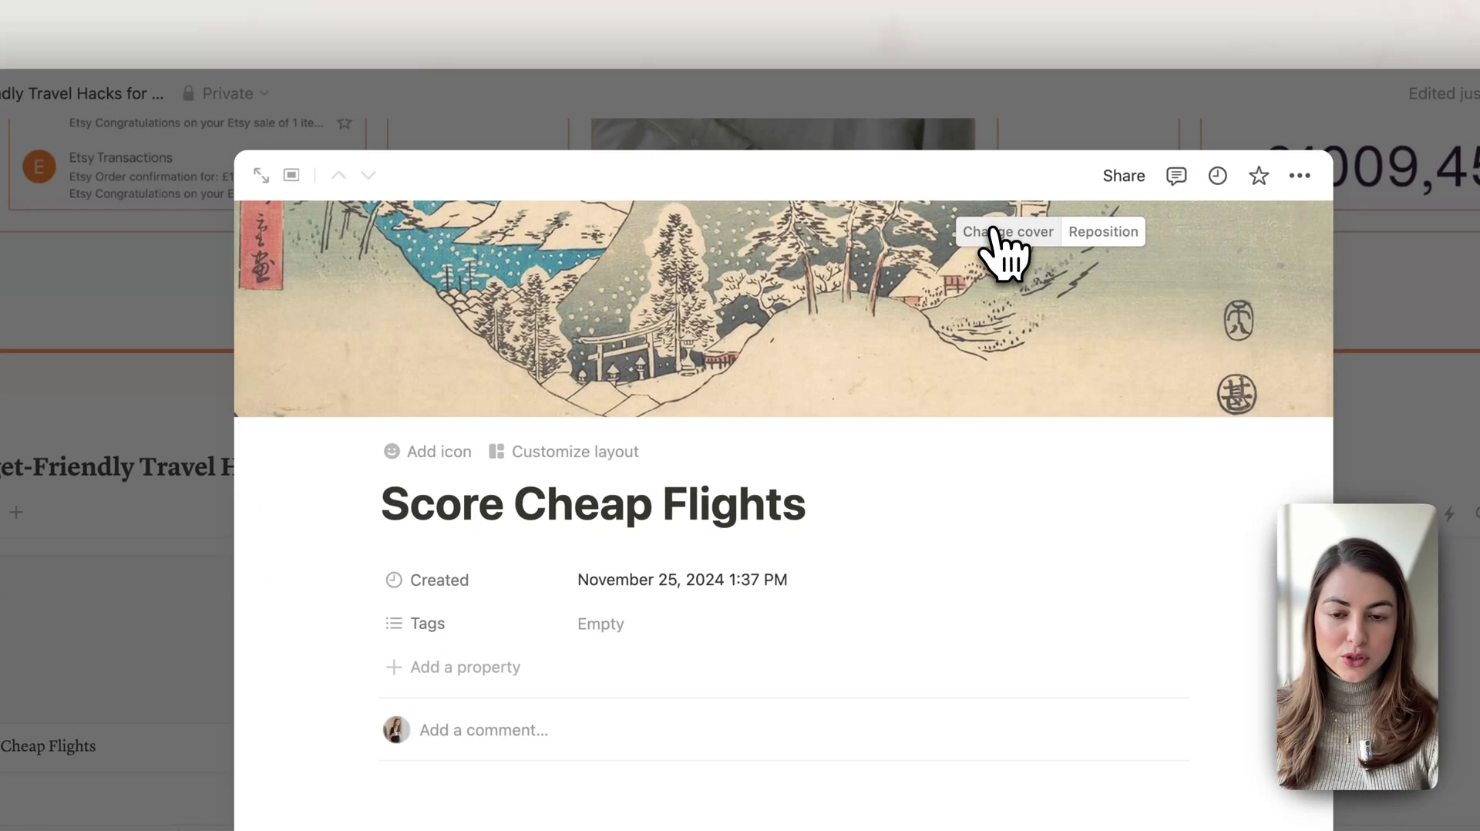
left_click(1002, 250)
left_click(975, 273)
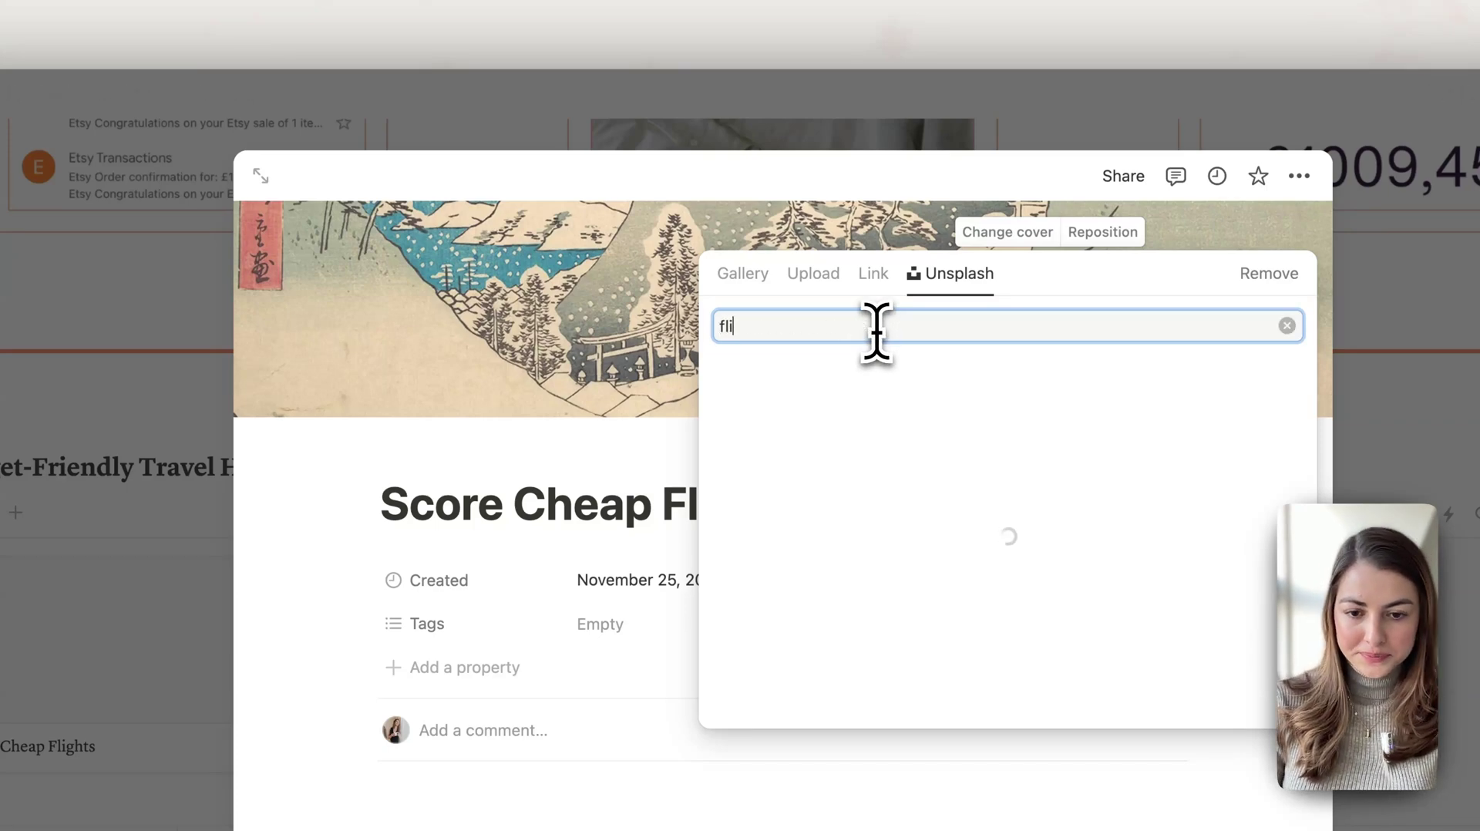
type("flight")
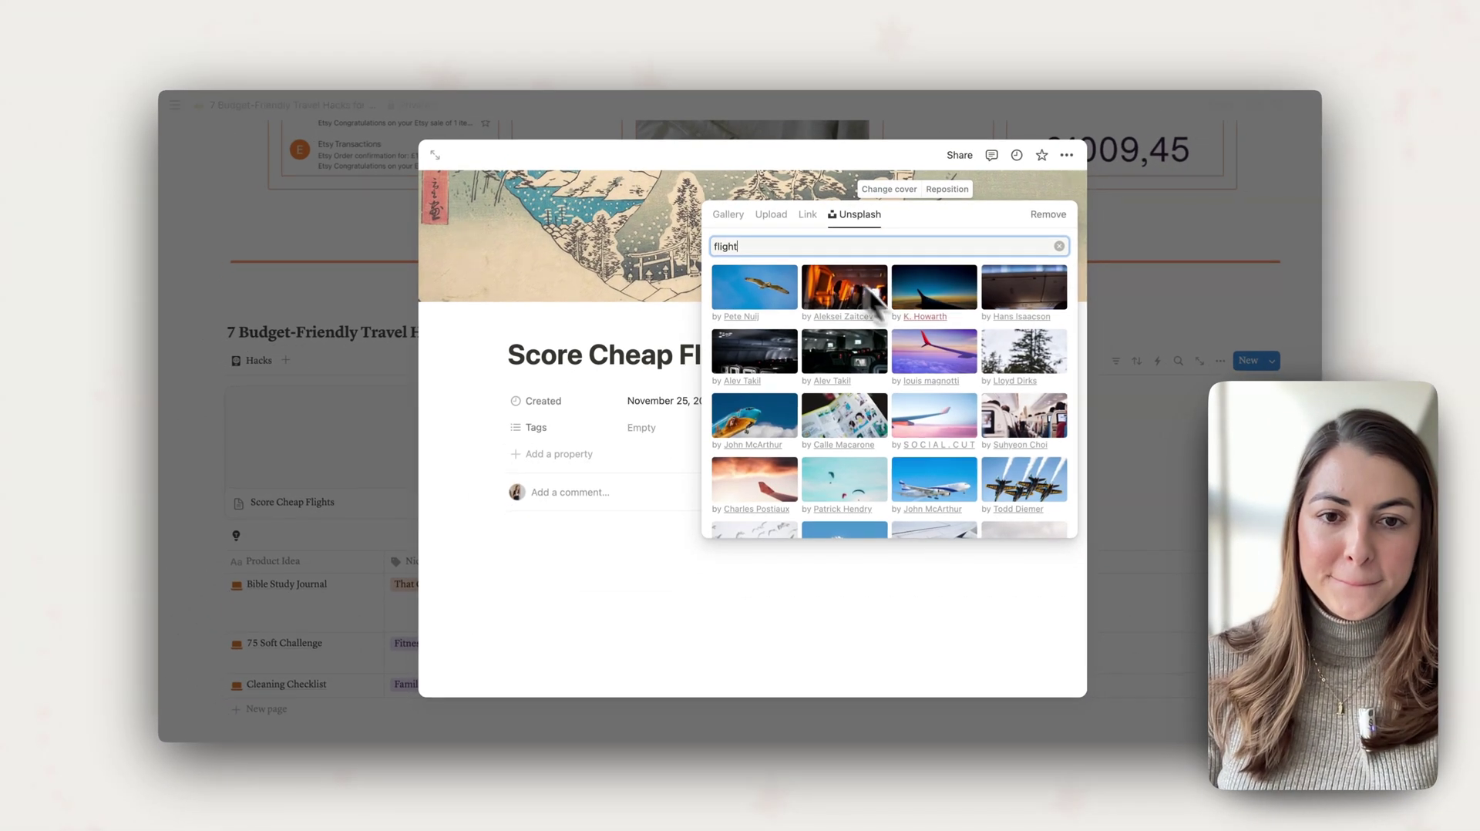
scroll(890, 466, "down", 2)
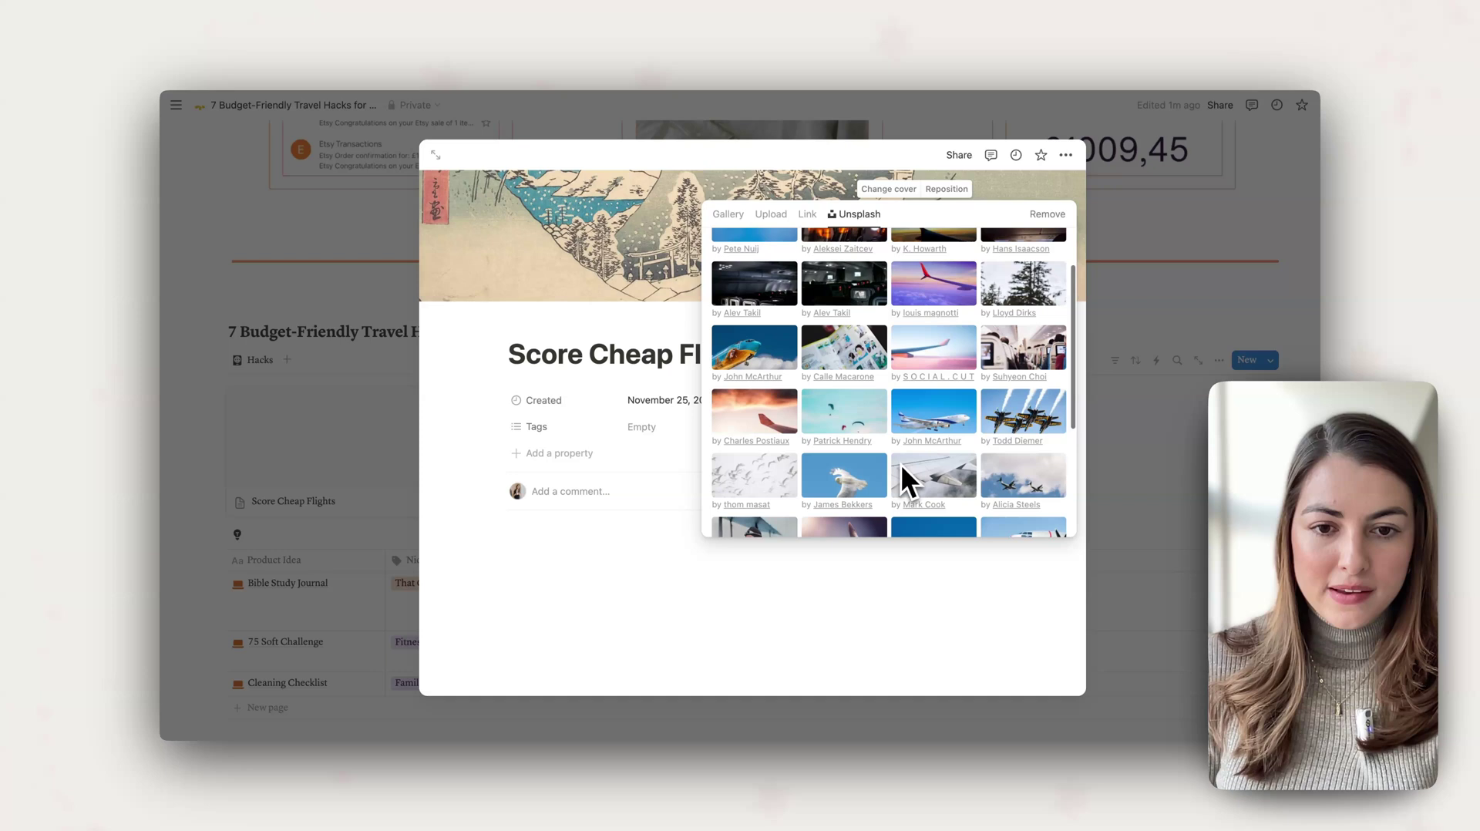
scroll(863, 466, "down", 3)
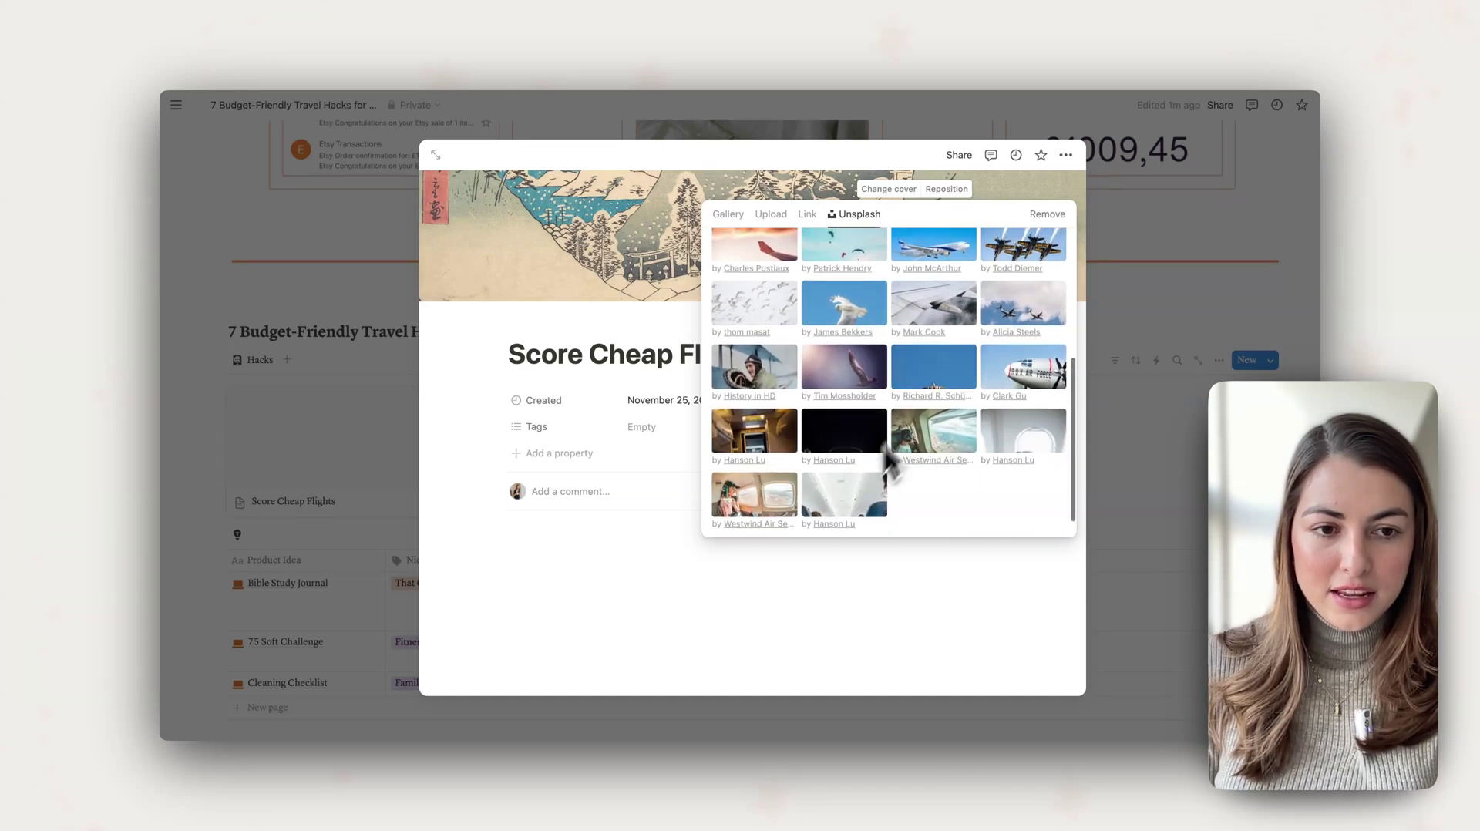
left_click(1016, 333)
left_click(524, 343)
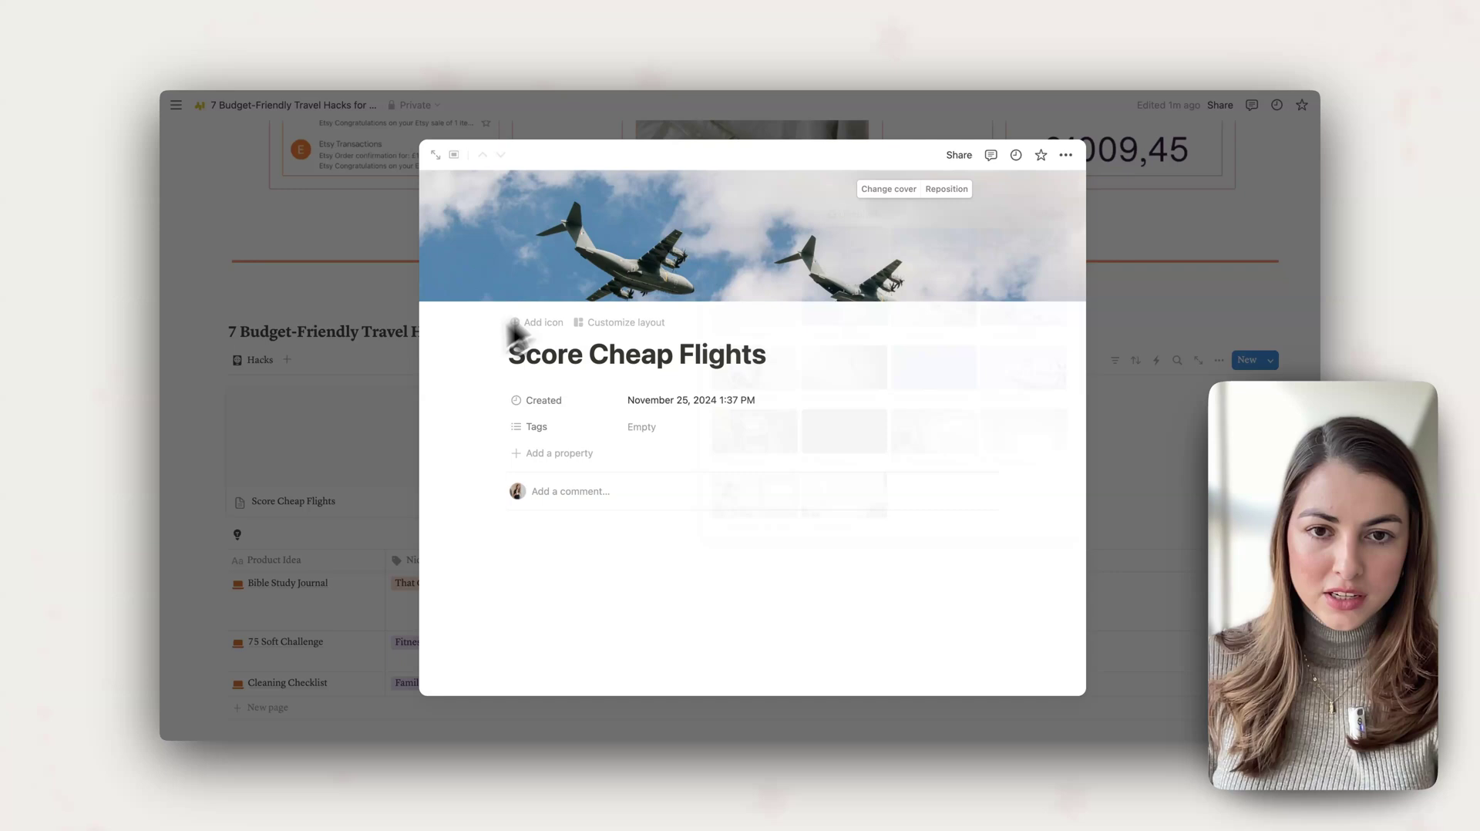
- Reposition the airplane cover so the planes sit higher, save it, and close the preview
left_click(936, 202)
left_click_drag(793, 237, 799, 217)
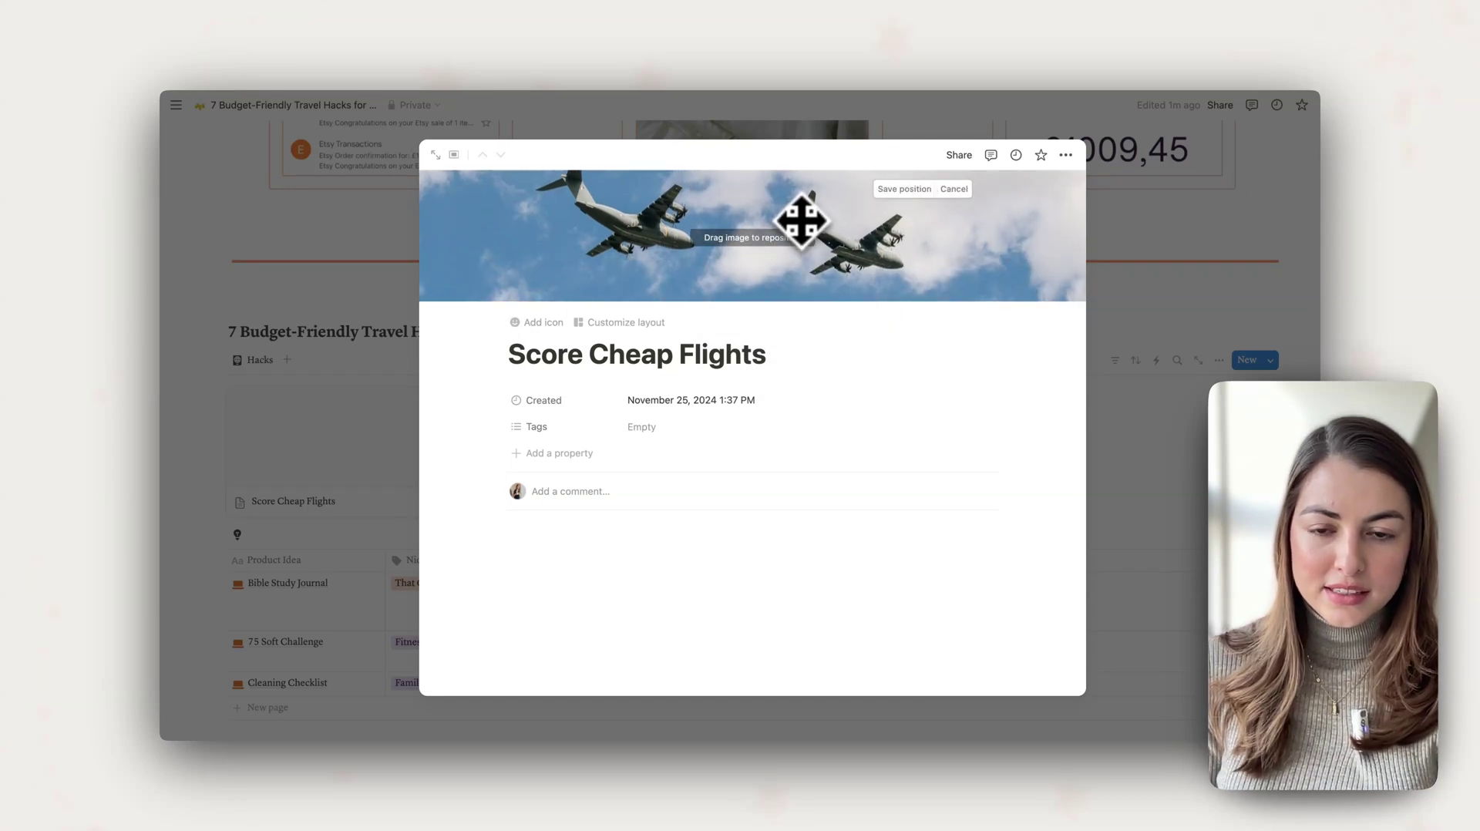
left_click(899, 185)
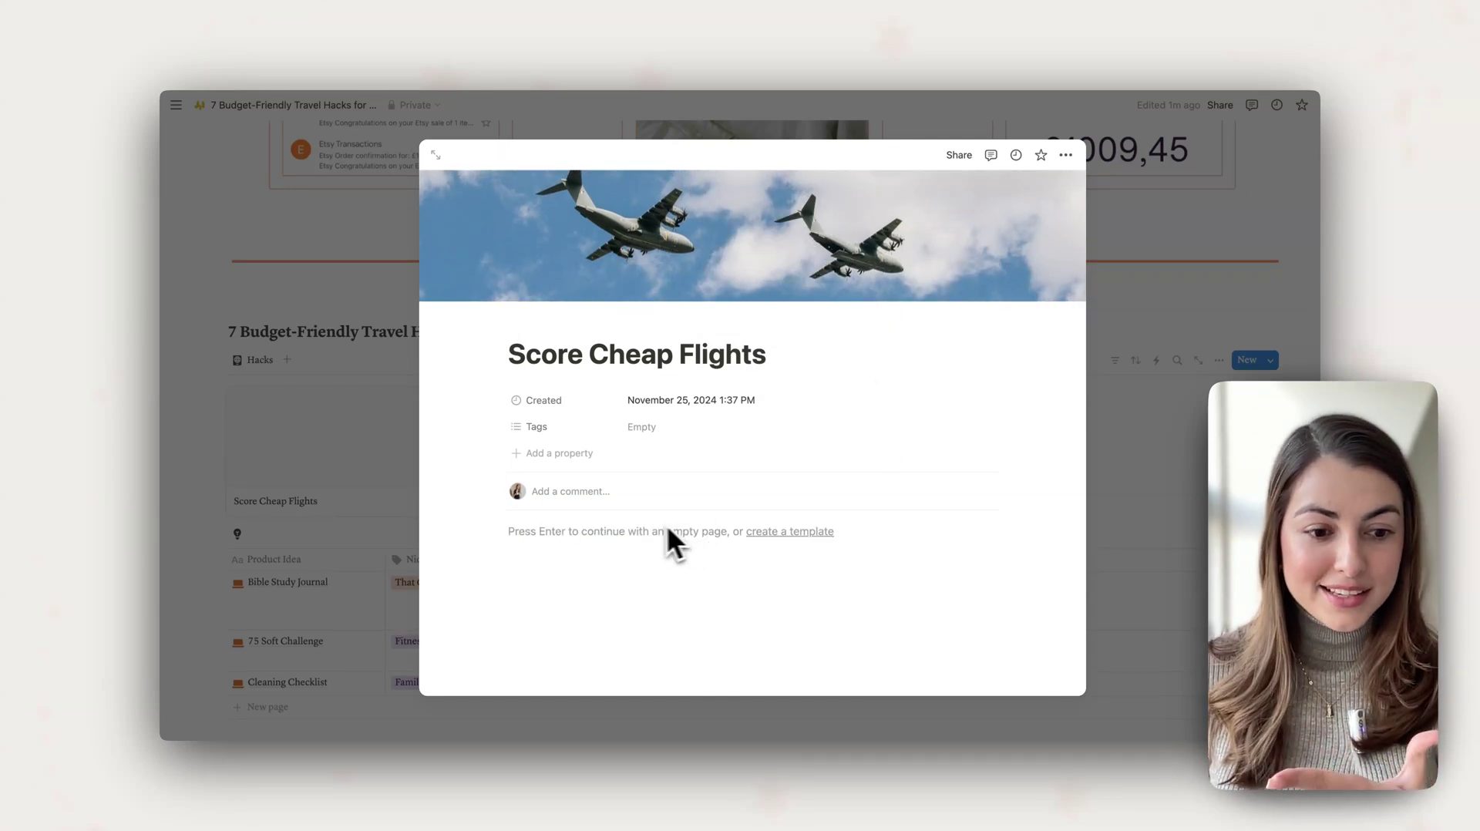
left_click(333, 447)
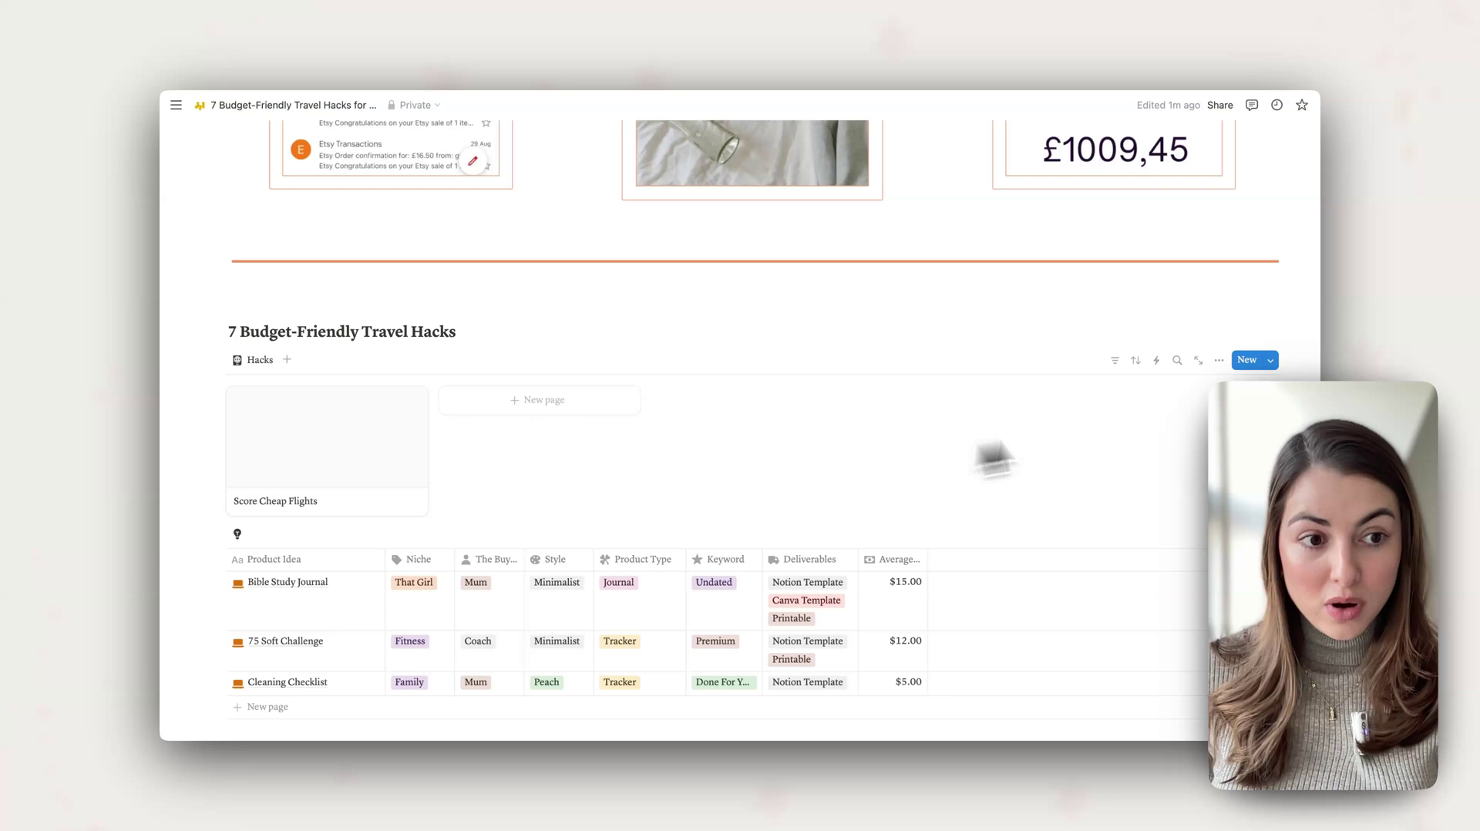
- Set the Hacks gallery layout's card preview to Page cover
left_click(1219, 361)
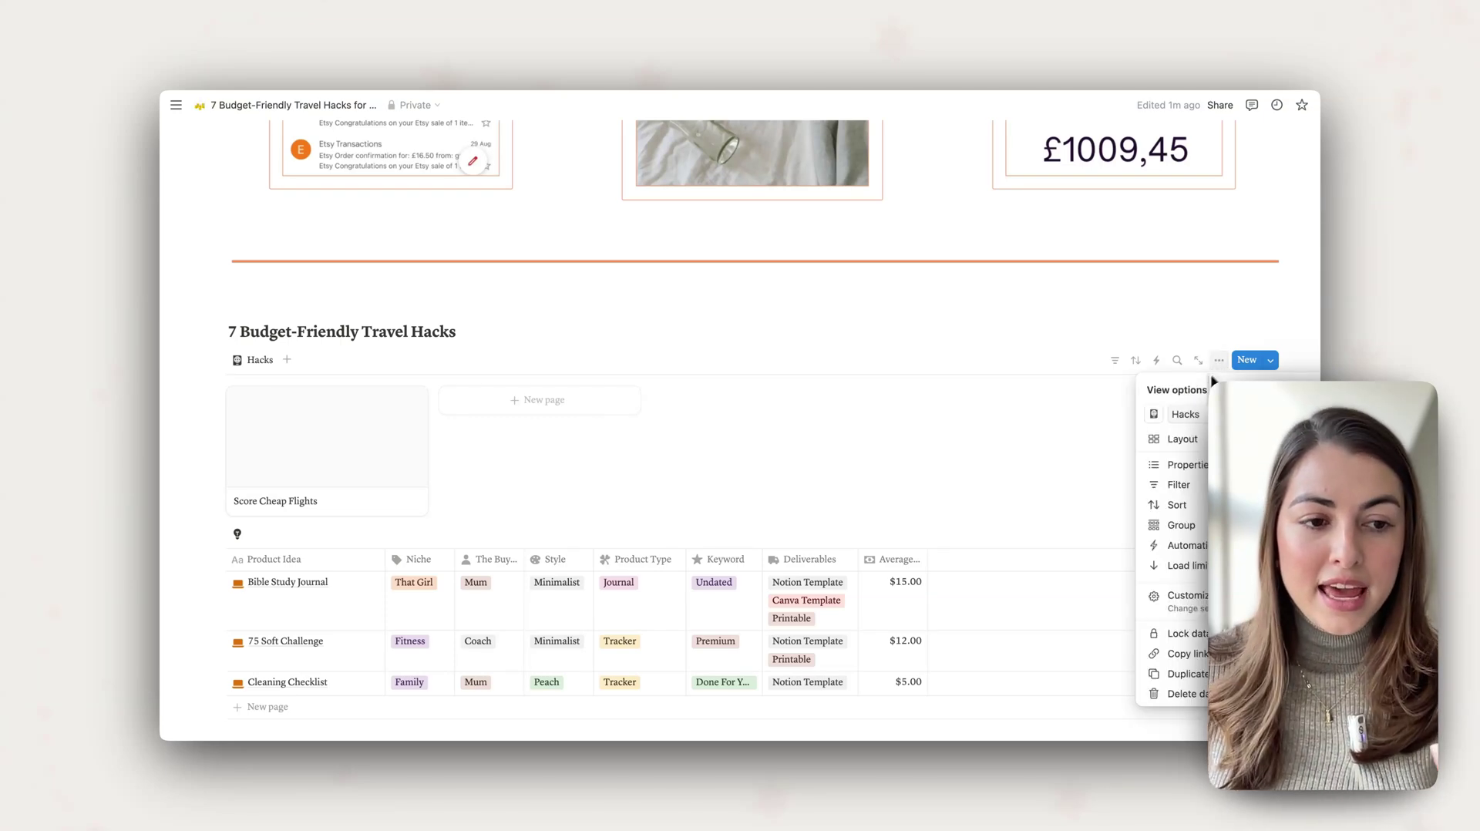
left_click(1181, 443)
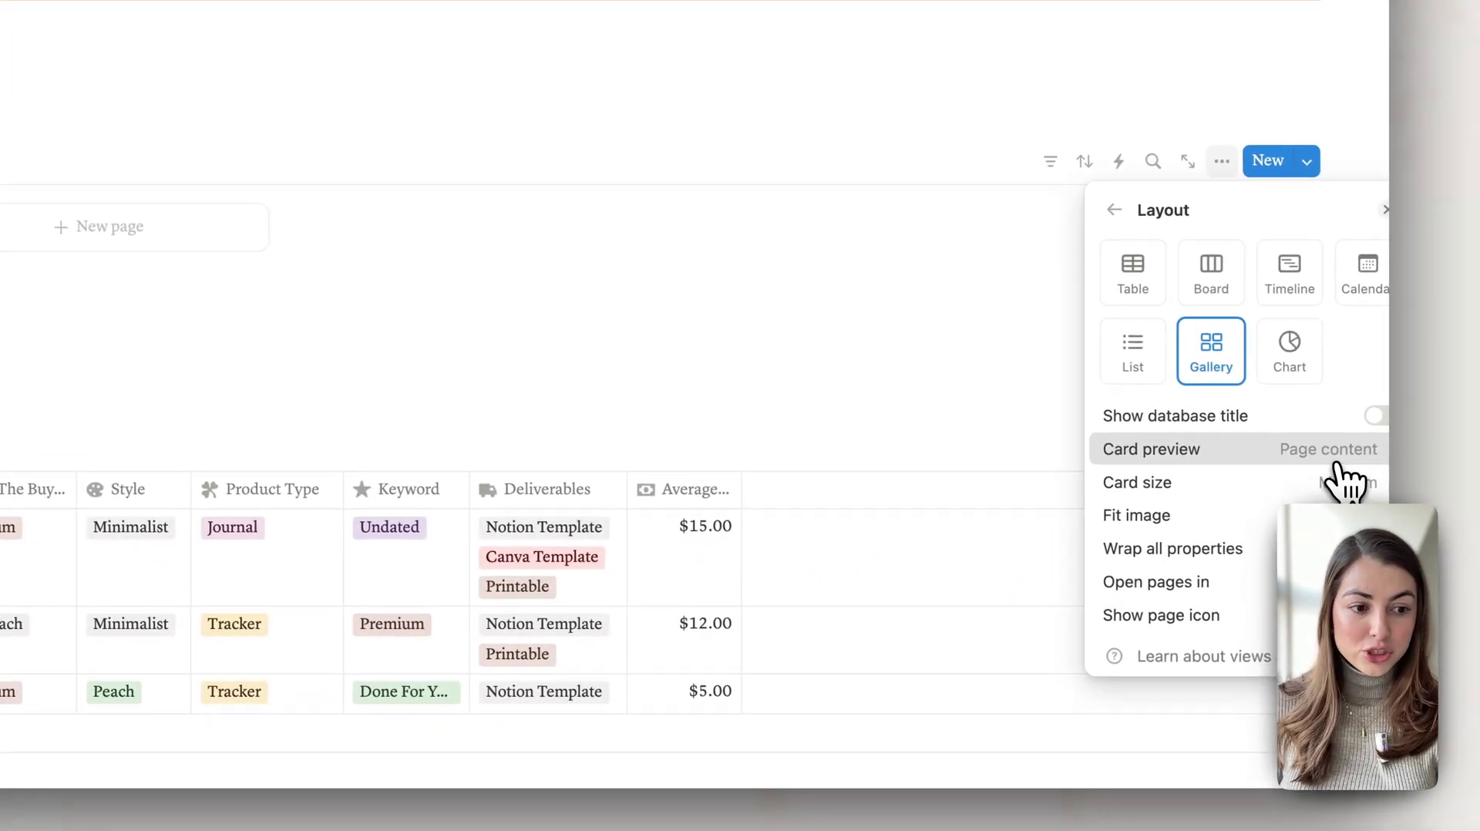
left_click(1338, 462)
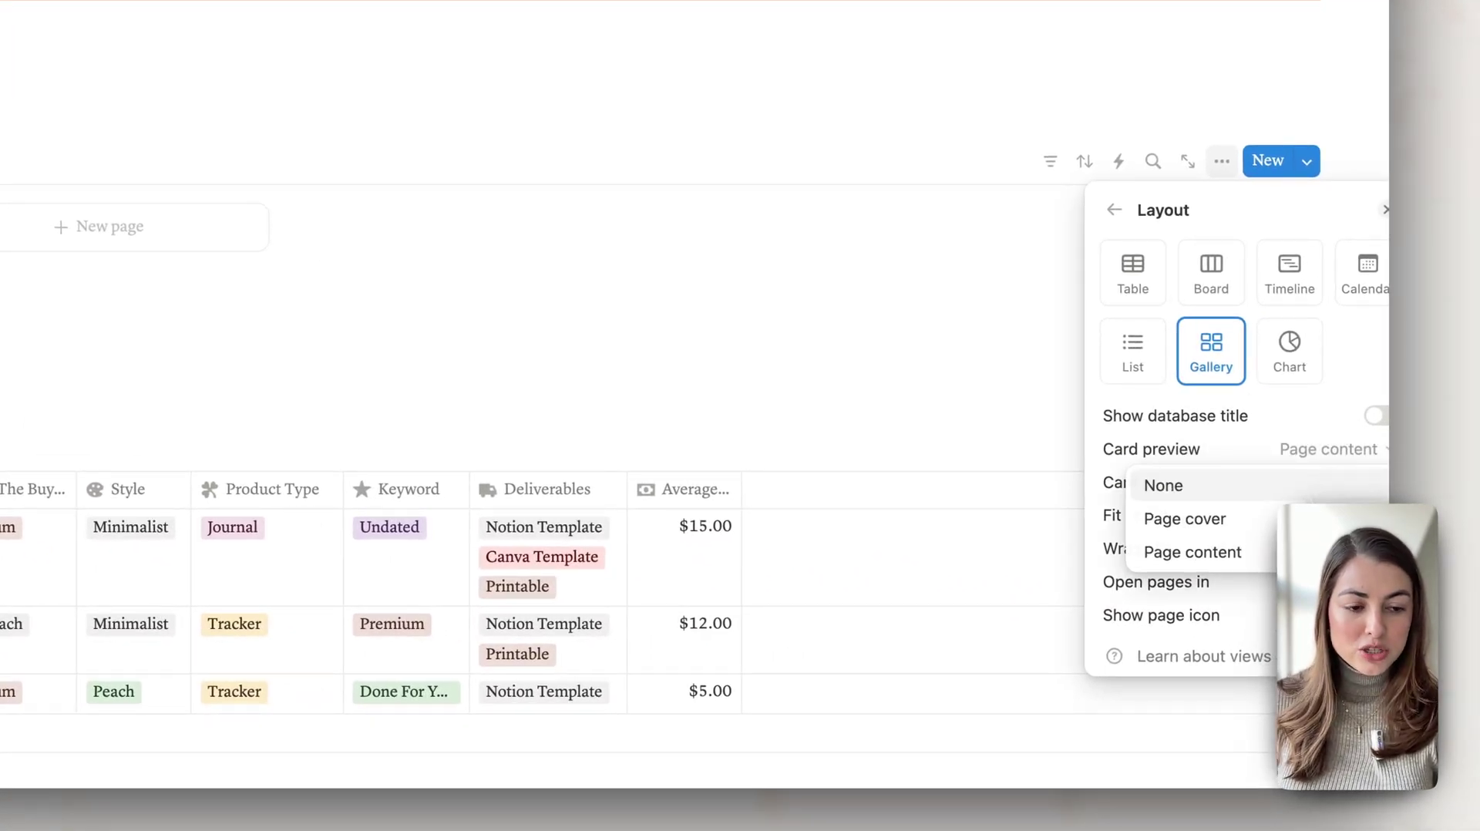
left_click(1179, 521)
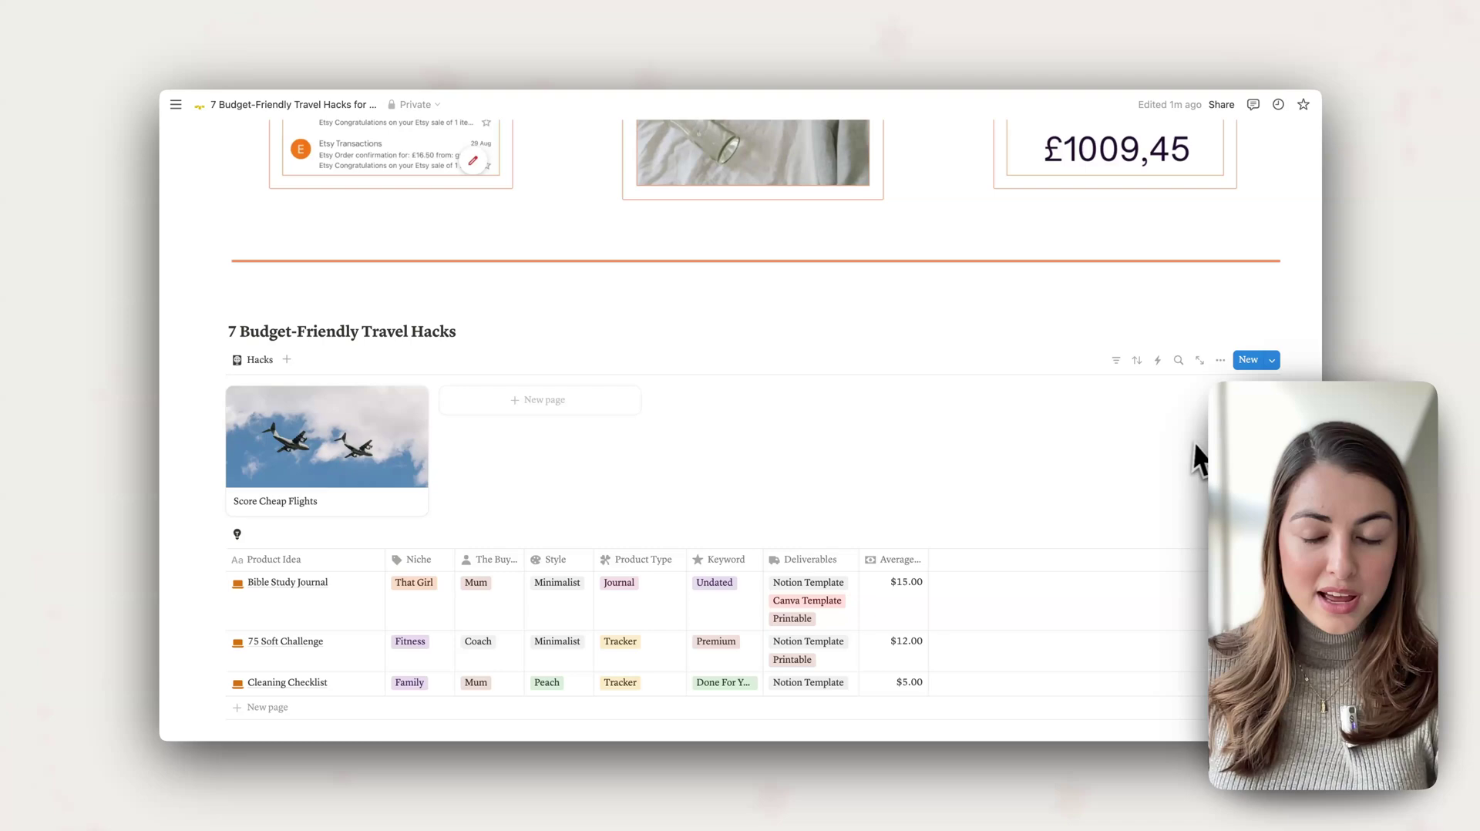
- Add another hack page and give it a fountain Unsplash photo as its cover
left_click(539, 399)
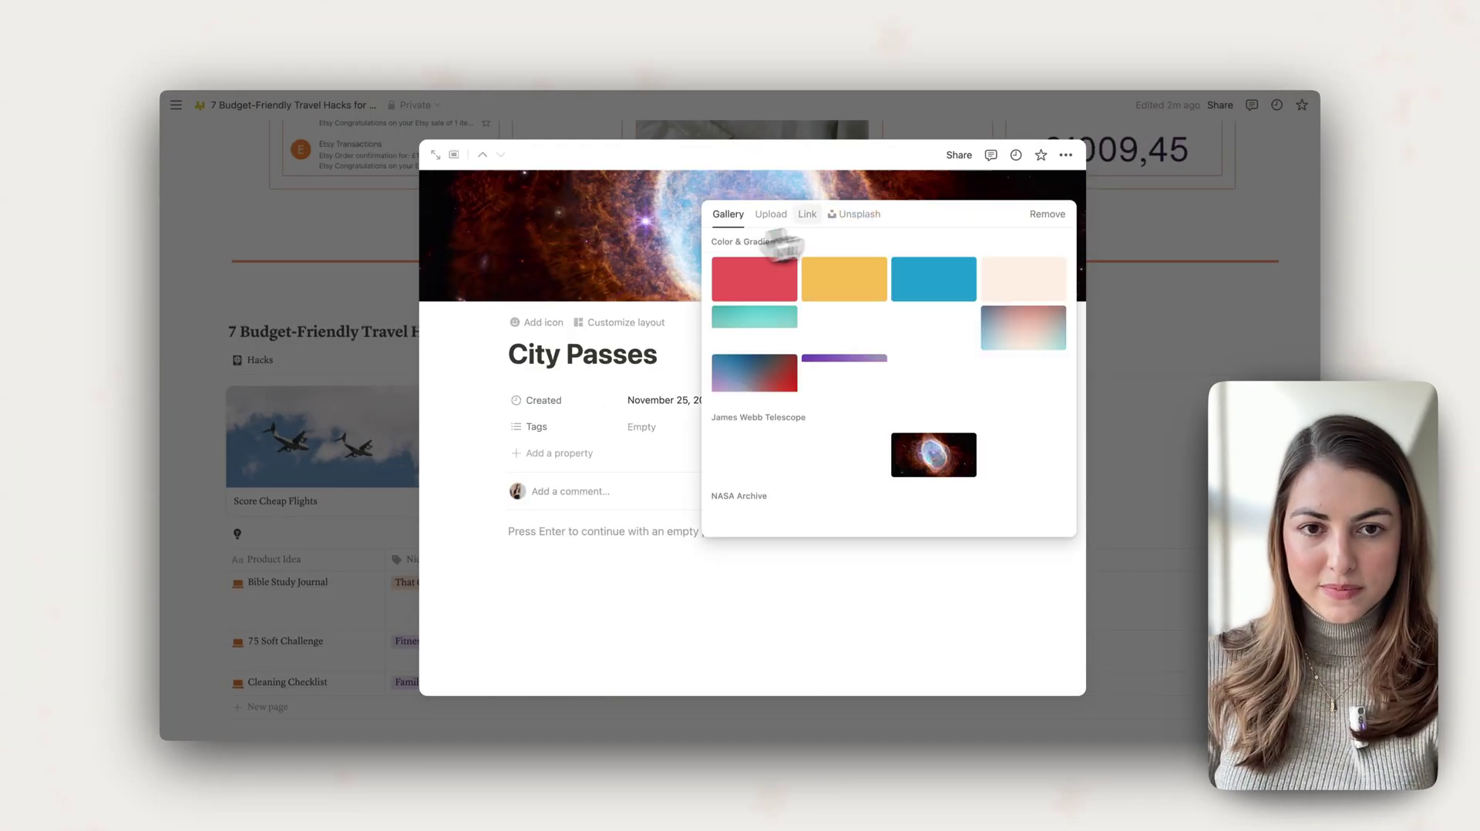
left_click(855, 214)
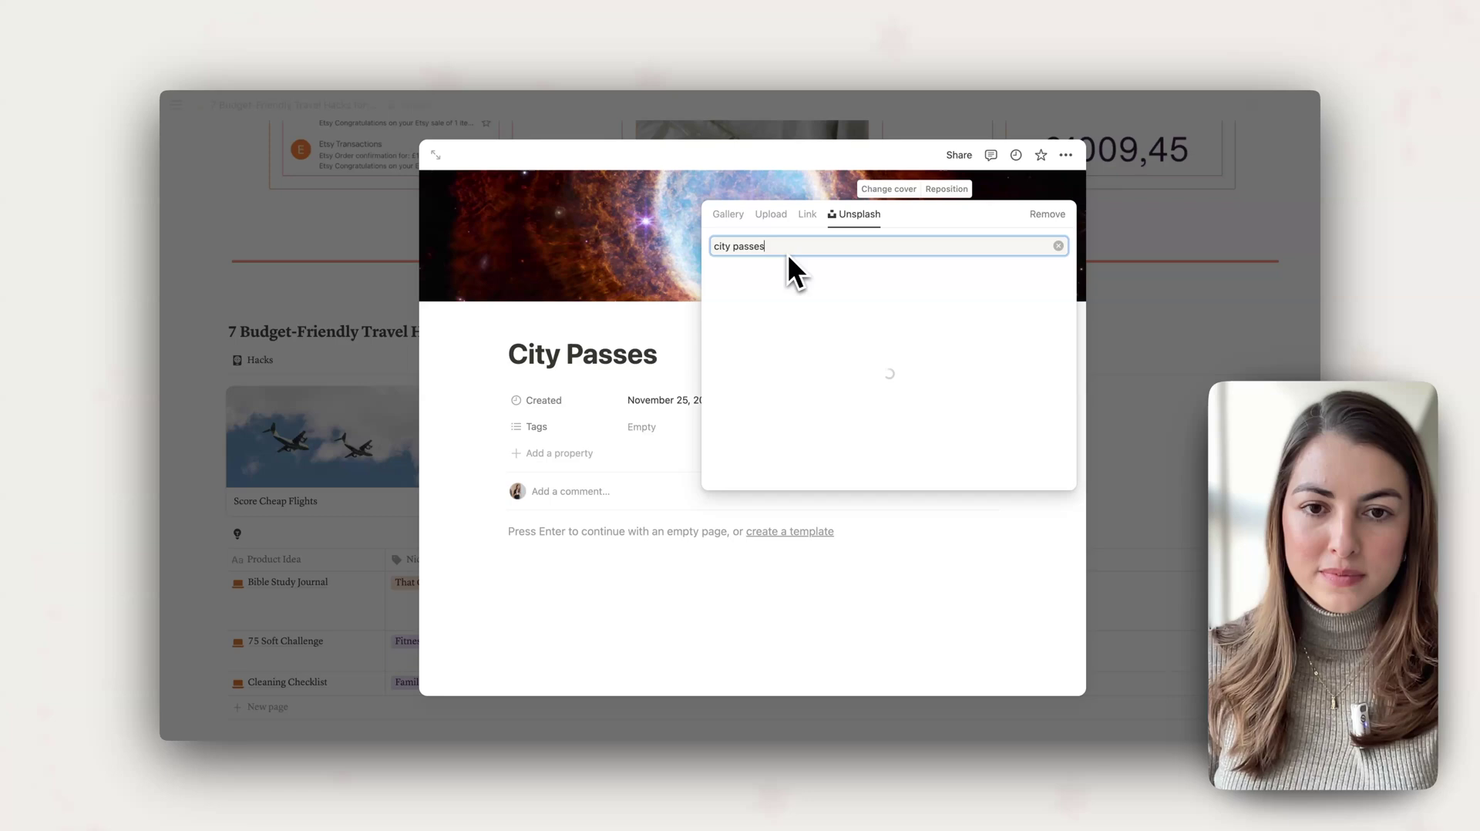
type("euroe")
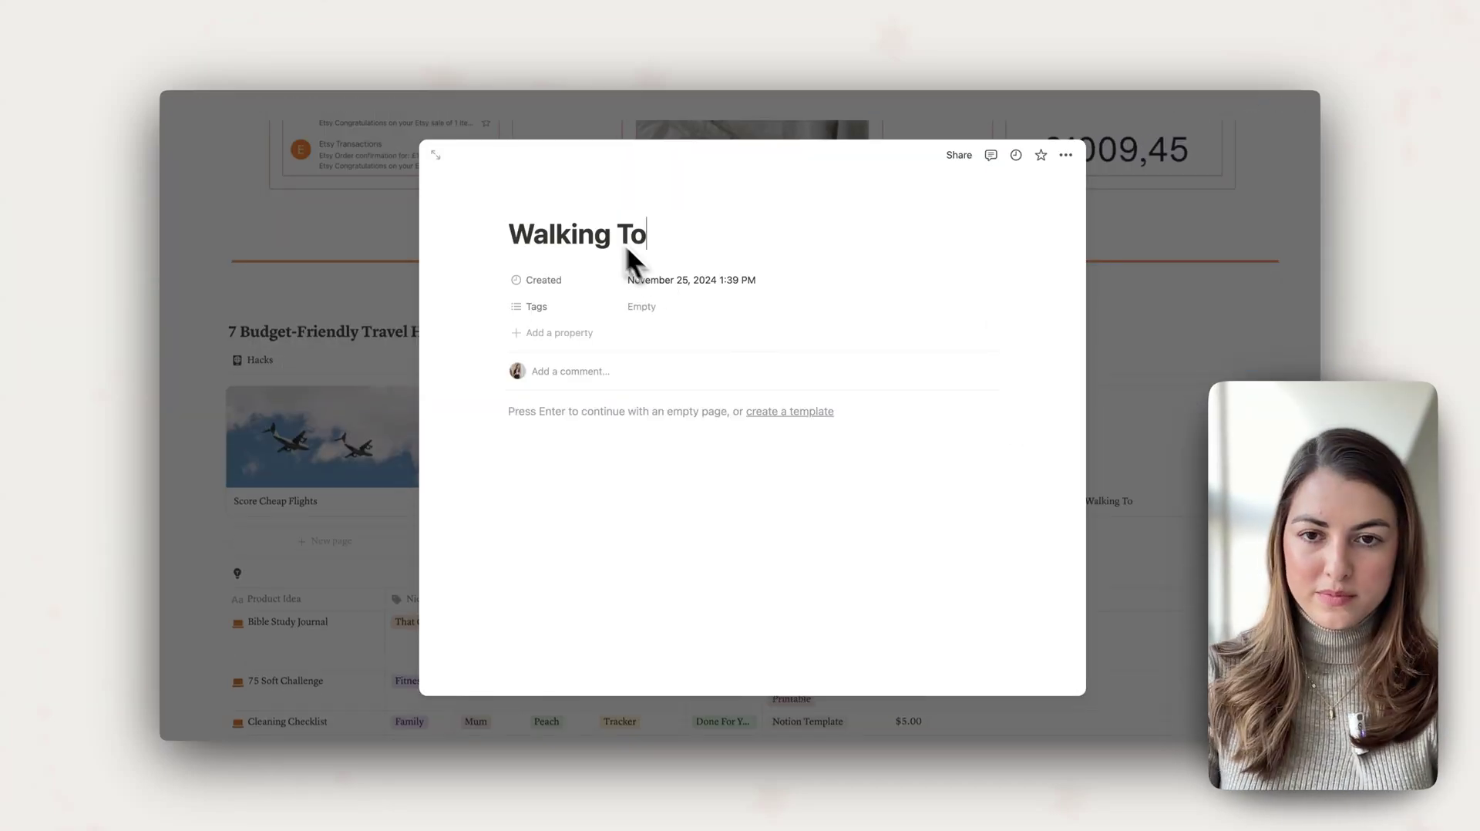
type("urs")
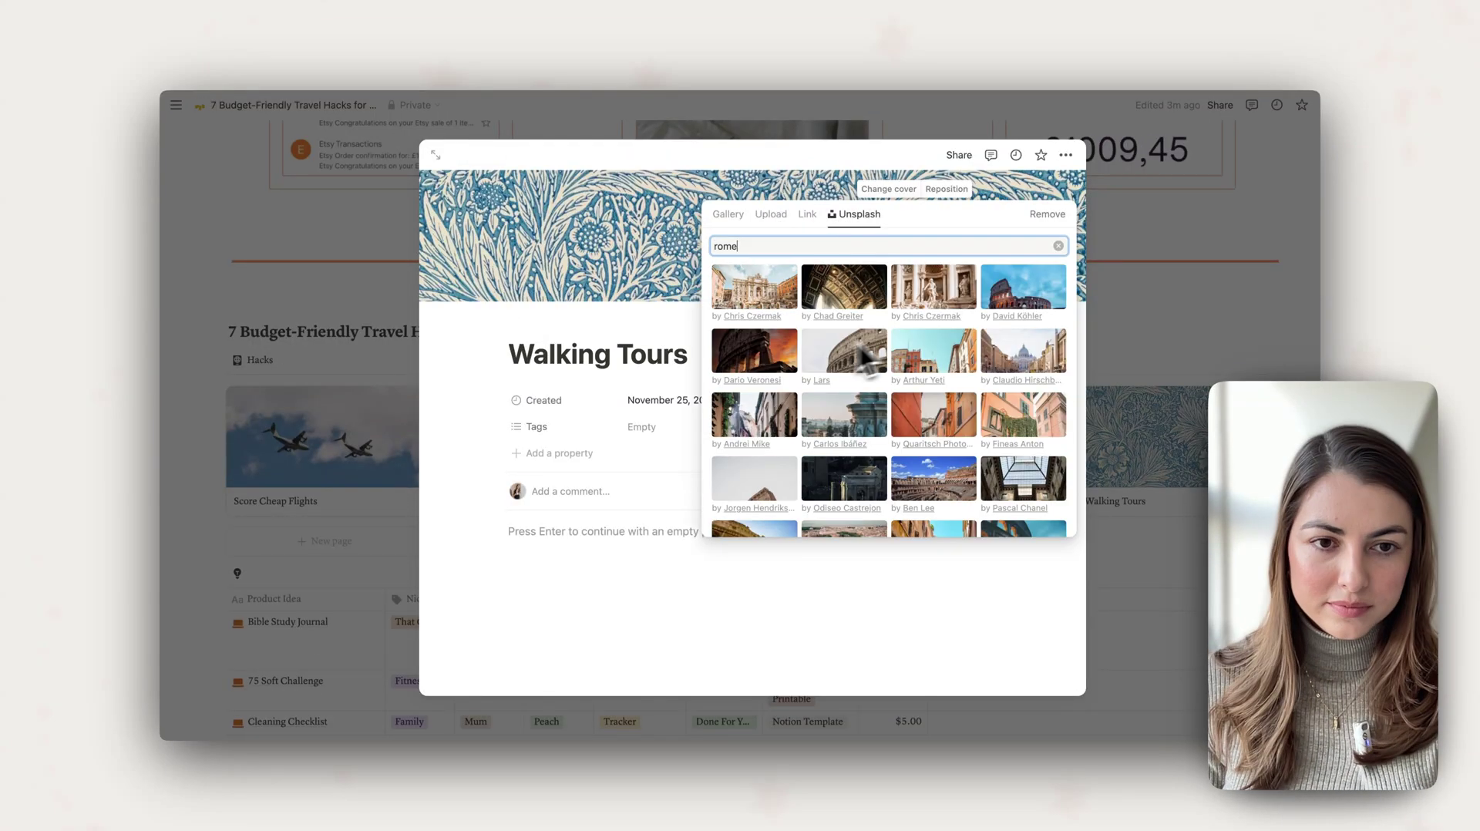
left_click(933, 287)
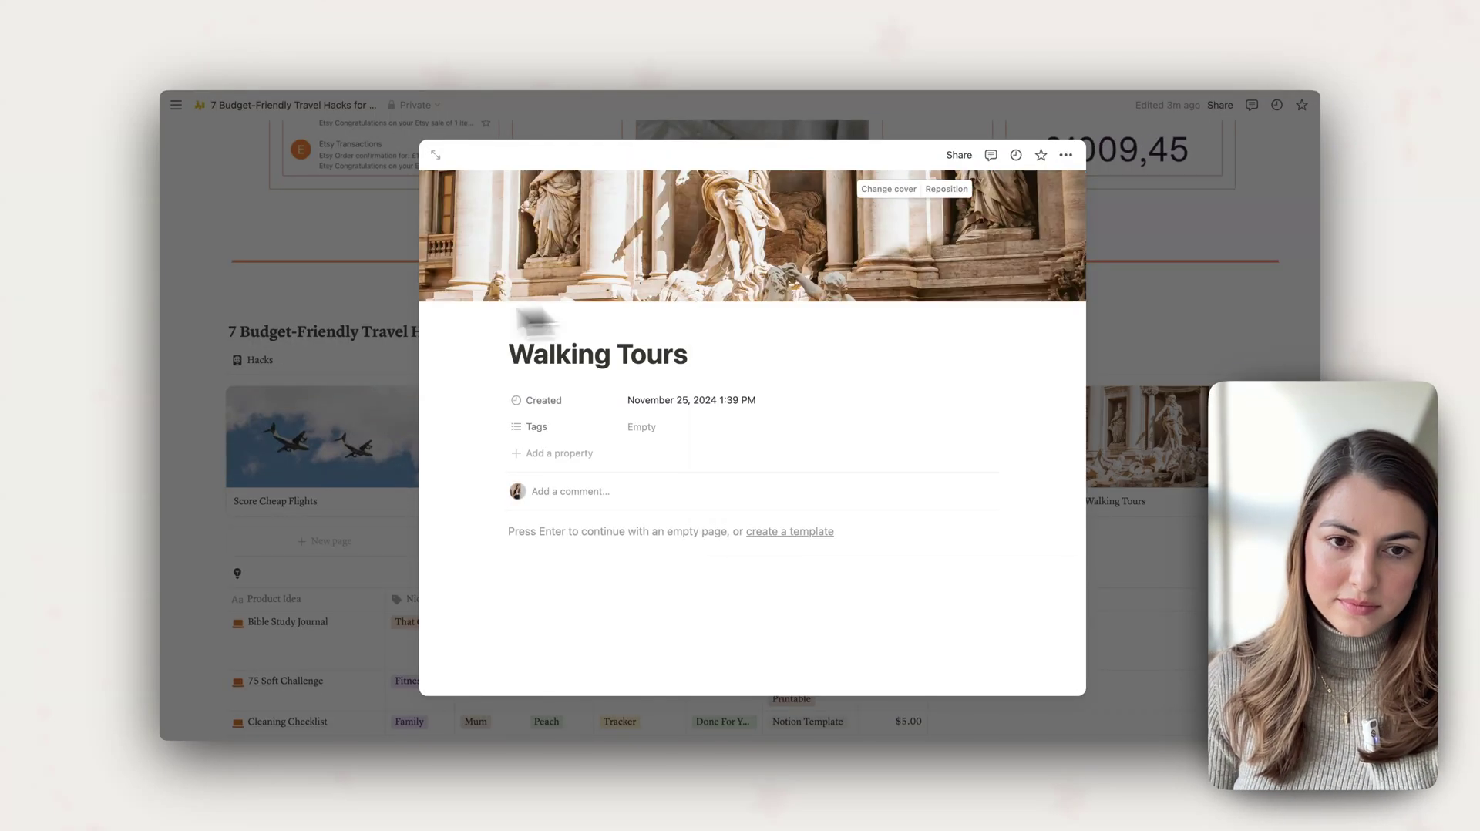
key("Escape")
scroll(532, 462, "up", 5)
scroll(532, 463, "down", 5)
scroll(531, 472, "up", 1)
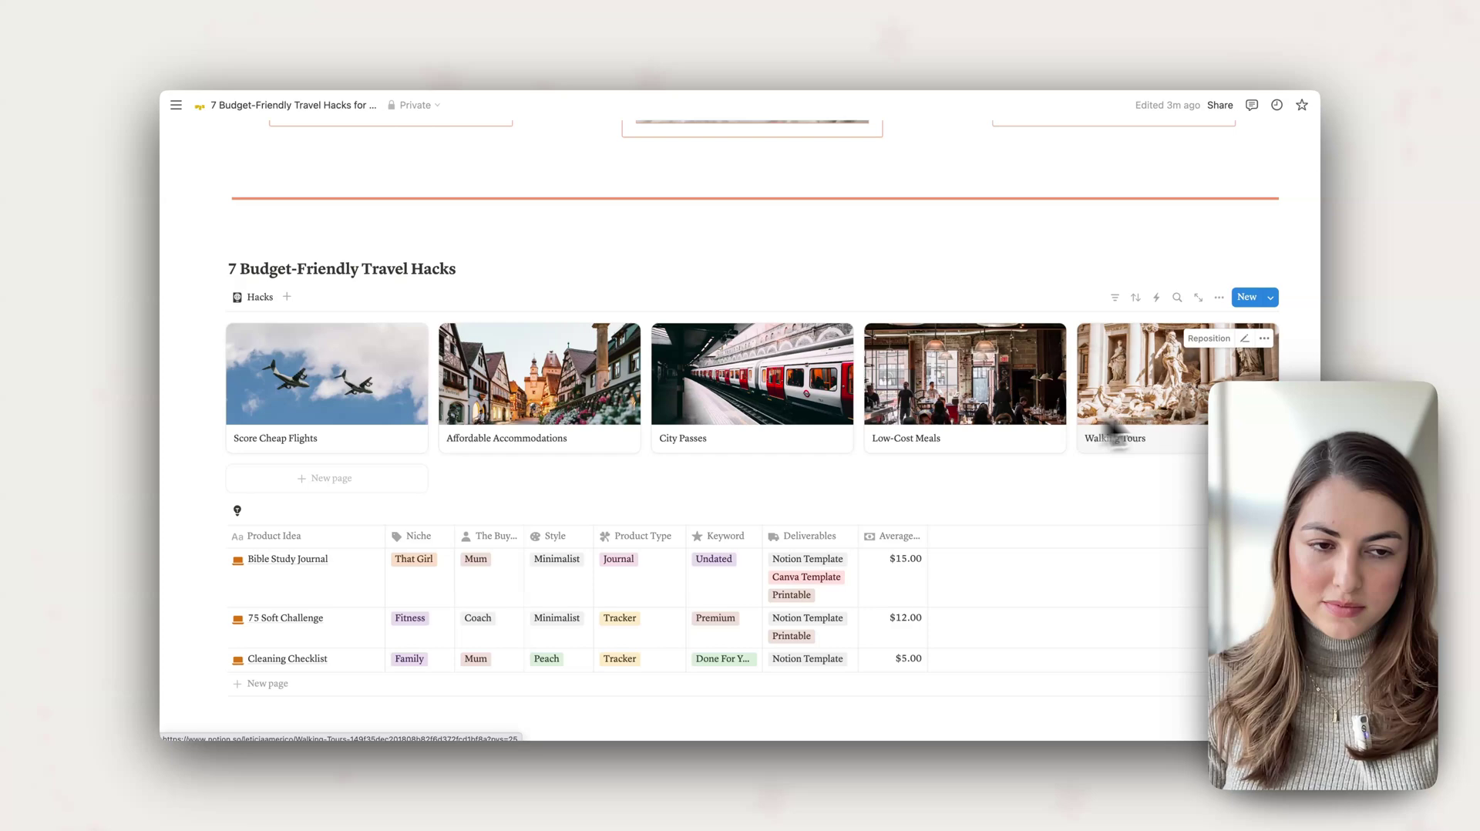
- Add the Stay Off the Beaten Path hack page and choose a photo cover
left_click(331, 478)
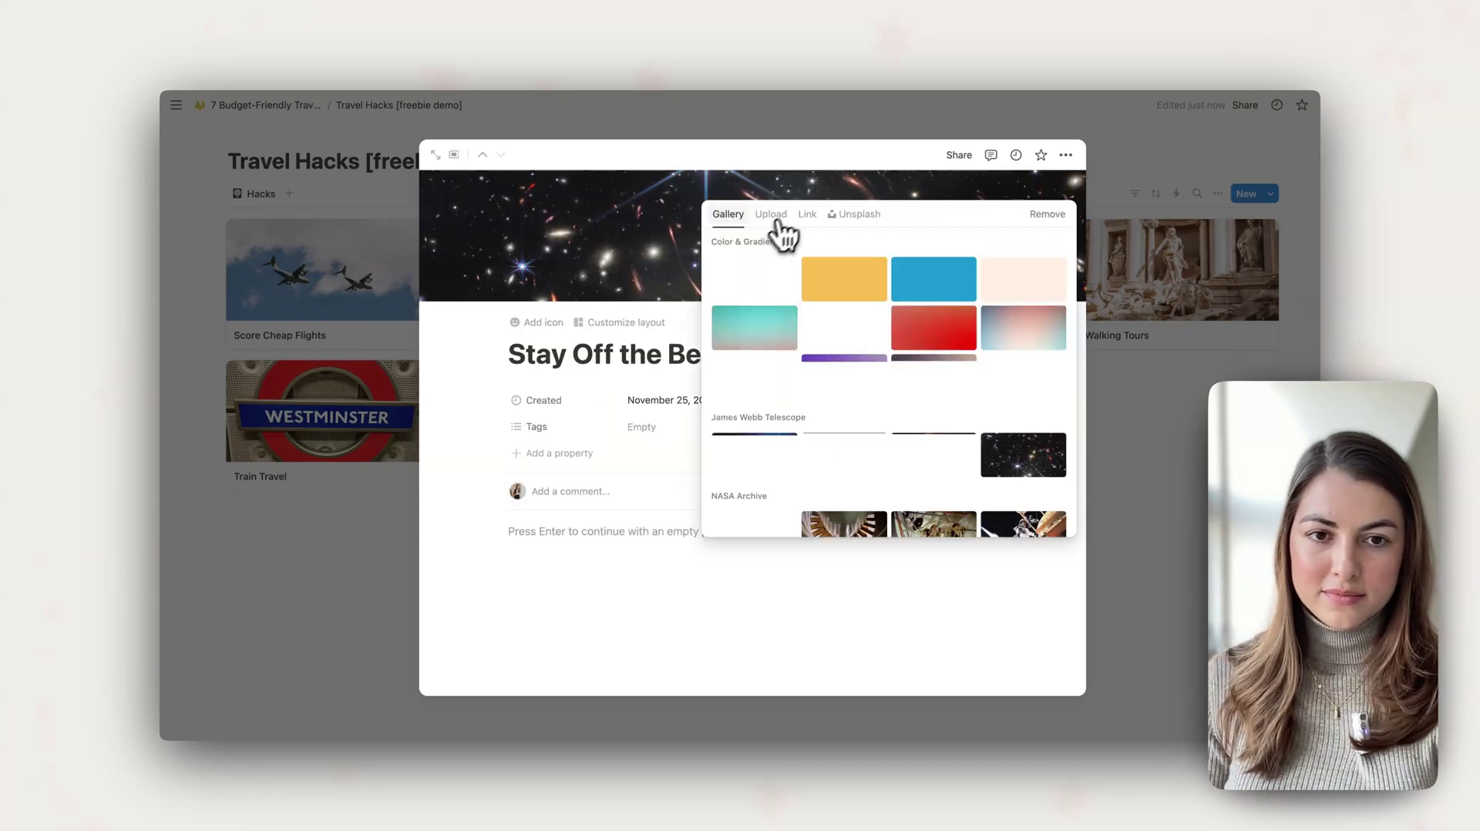
left_click(847, 216)
scroll(889, 370, "down", 3)
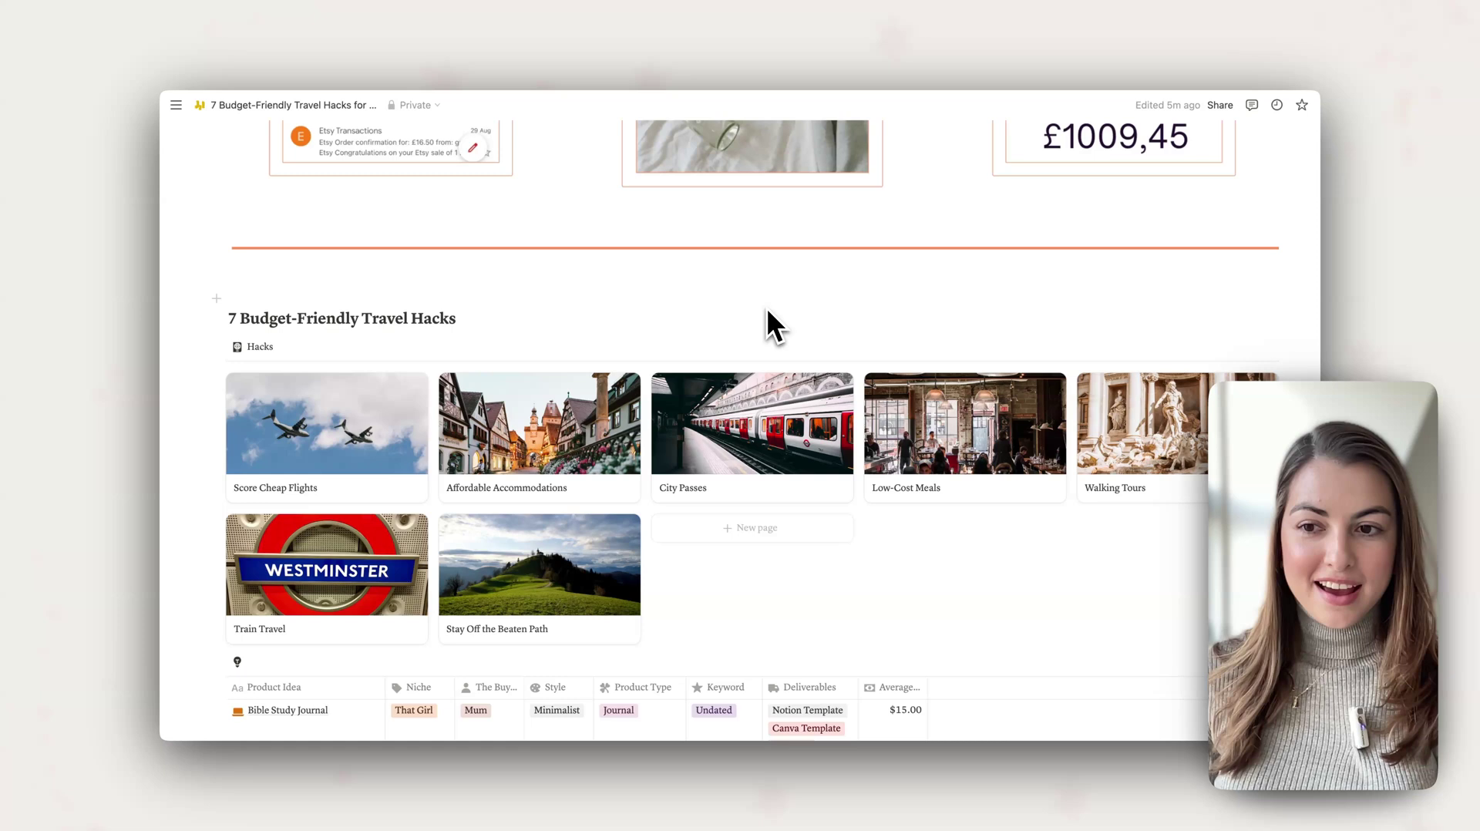
- Select text in the '7 Budget-Friendly Travel Hacks' heading, then click away to deselect it
left_click_drag(309, 316, 444, 318)
scroll(572, 434, "down", 3)
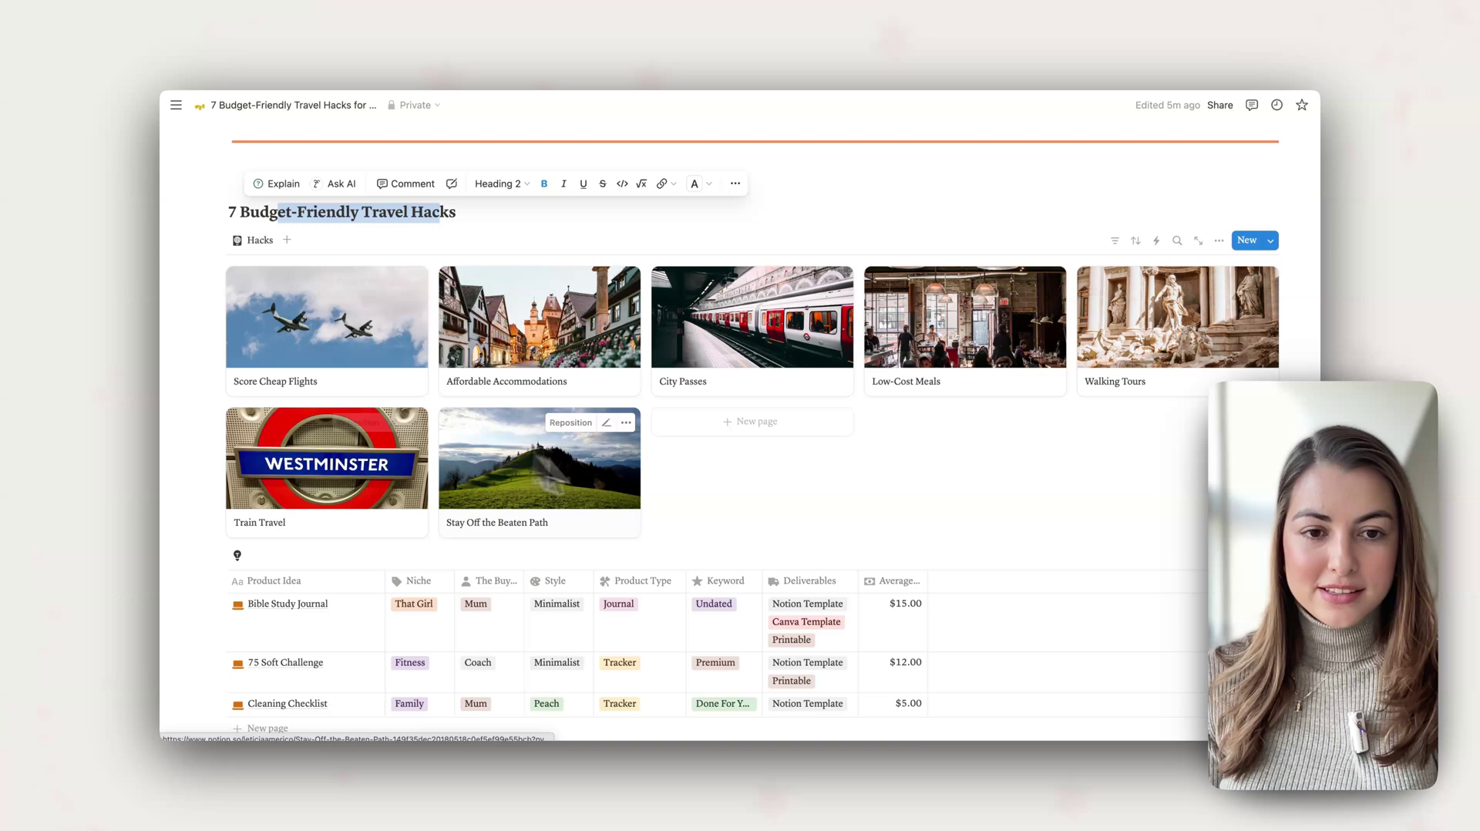
scroll(1019, 443, "up", 3)
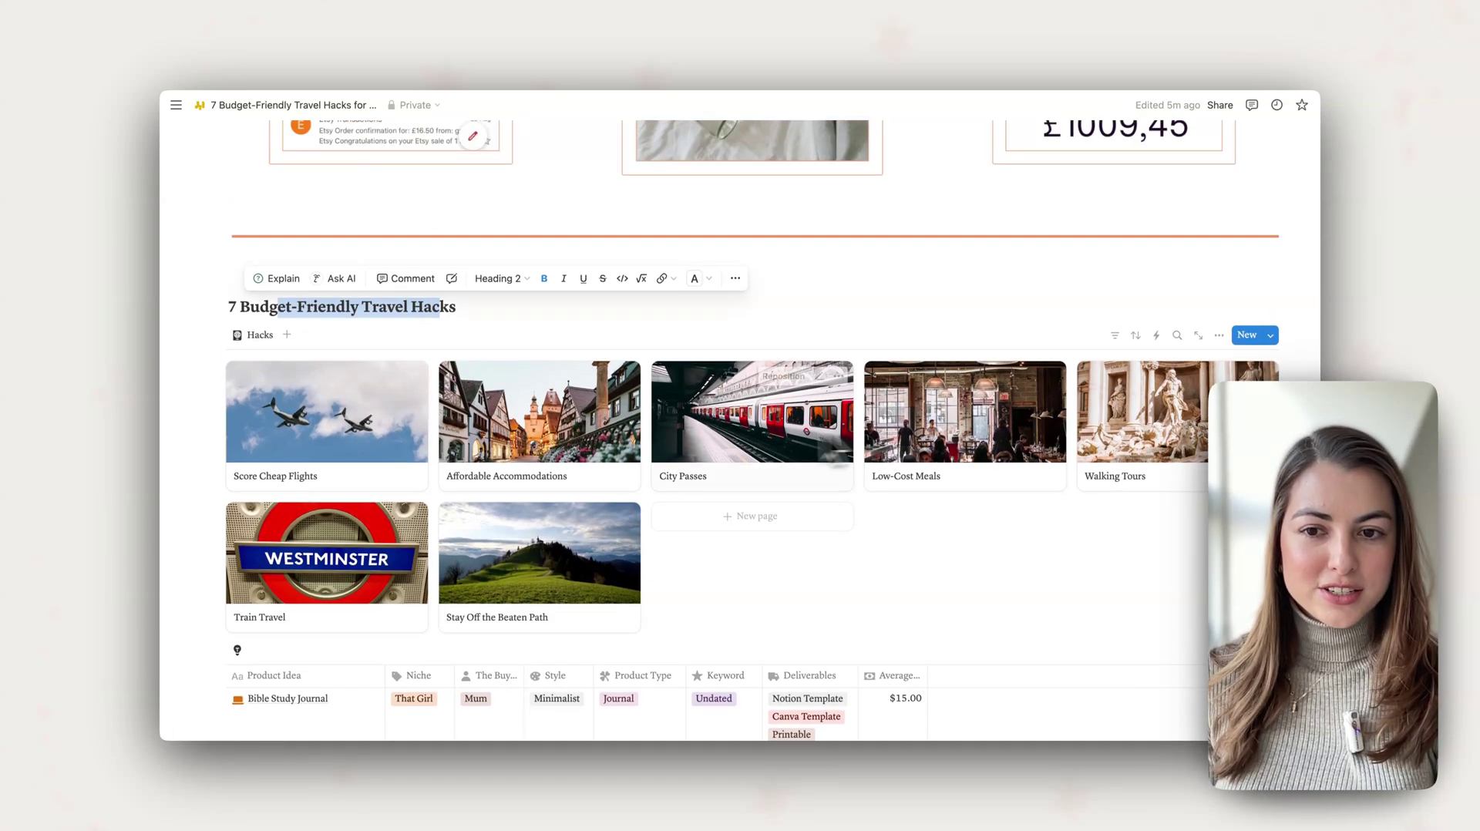
left_click(494, 322)
- Delete the Product Idea table block below the hacks gallery
scroll(512, 333, "down", 5)
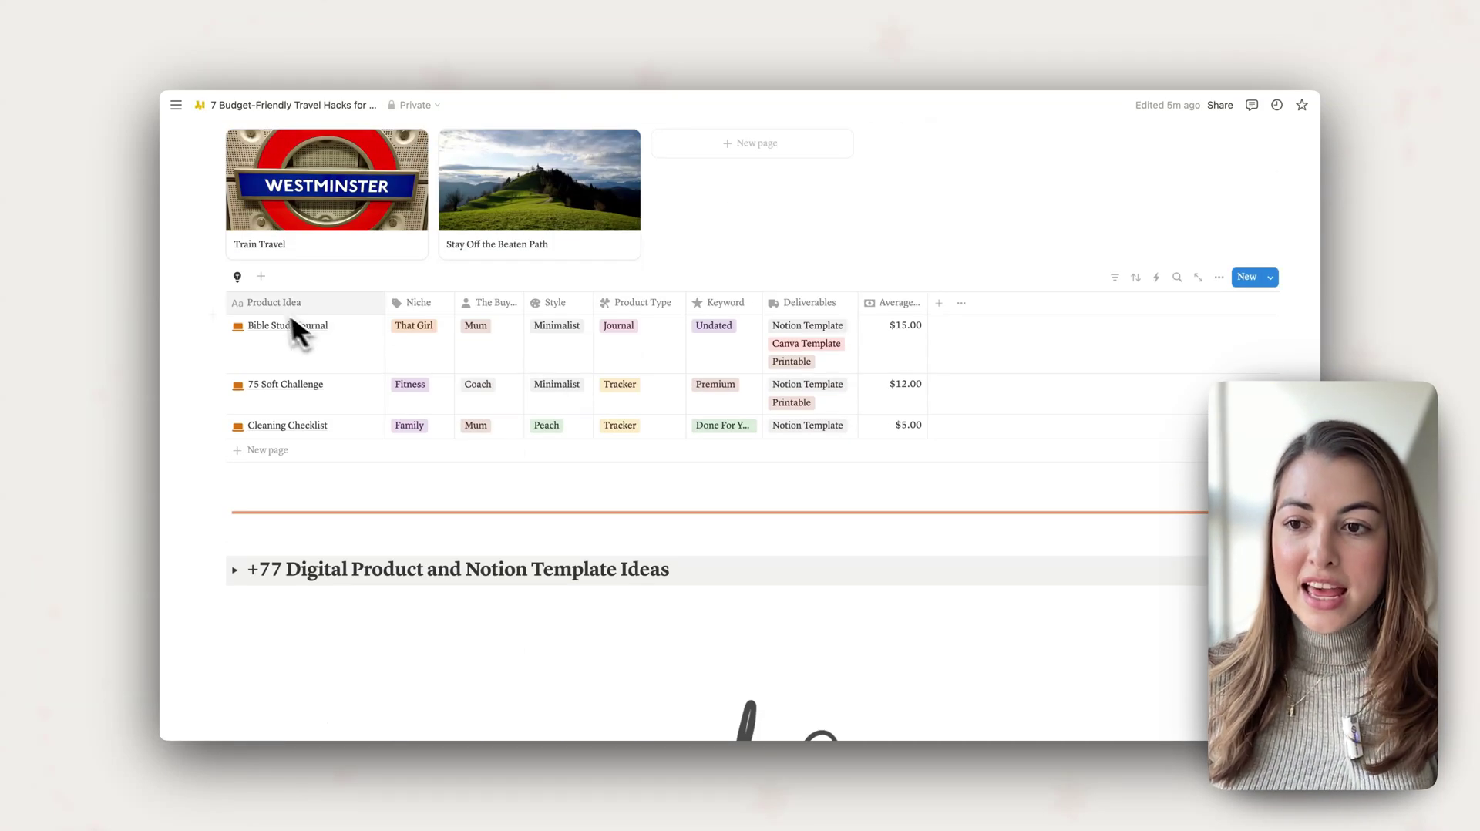
left_click(216, 277)
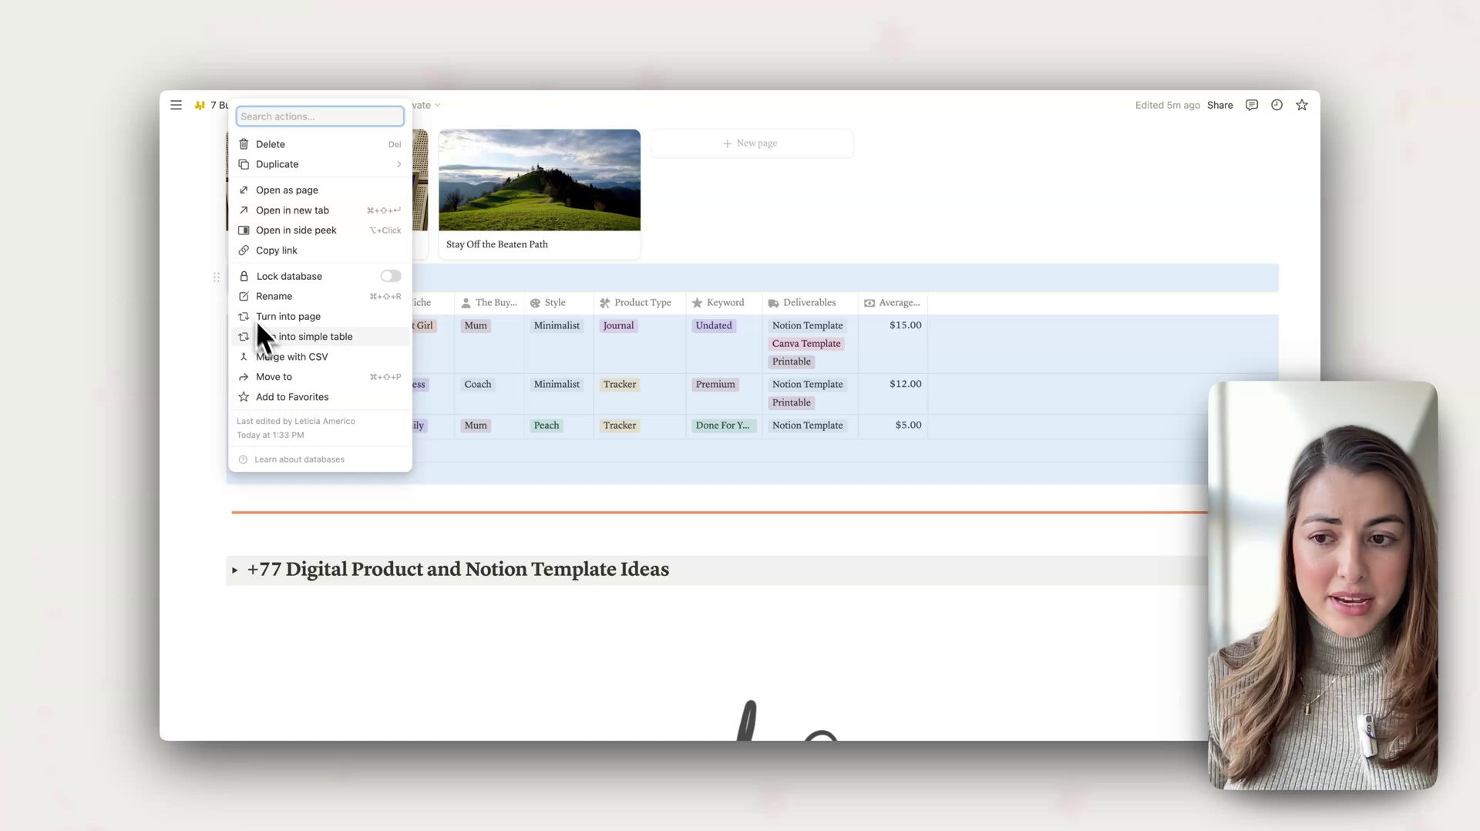
mouse_move(288, 171)
left_click(283, 145)
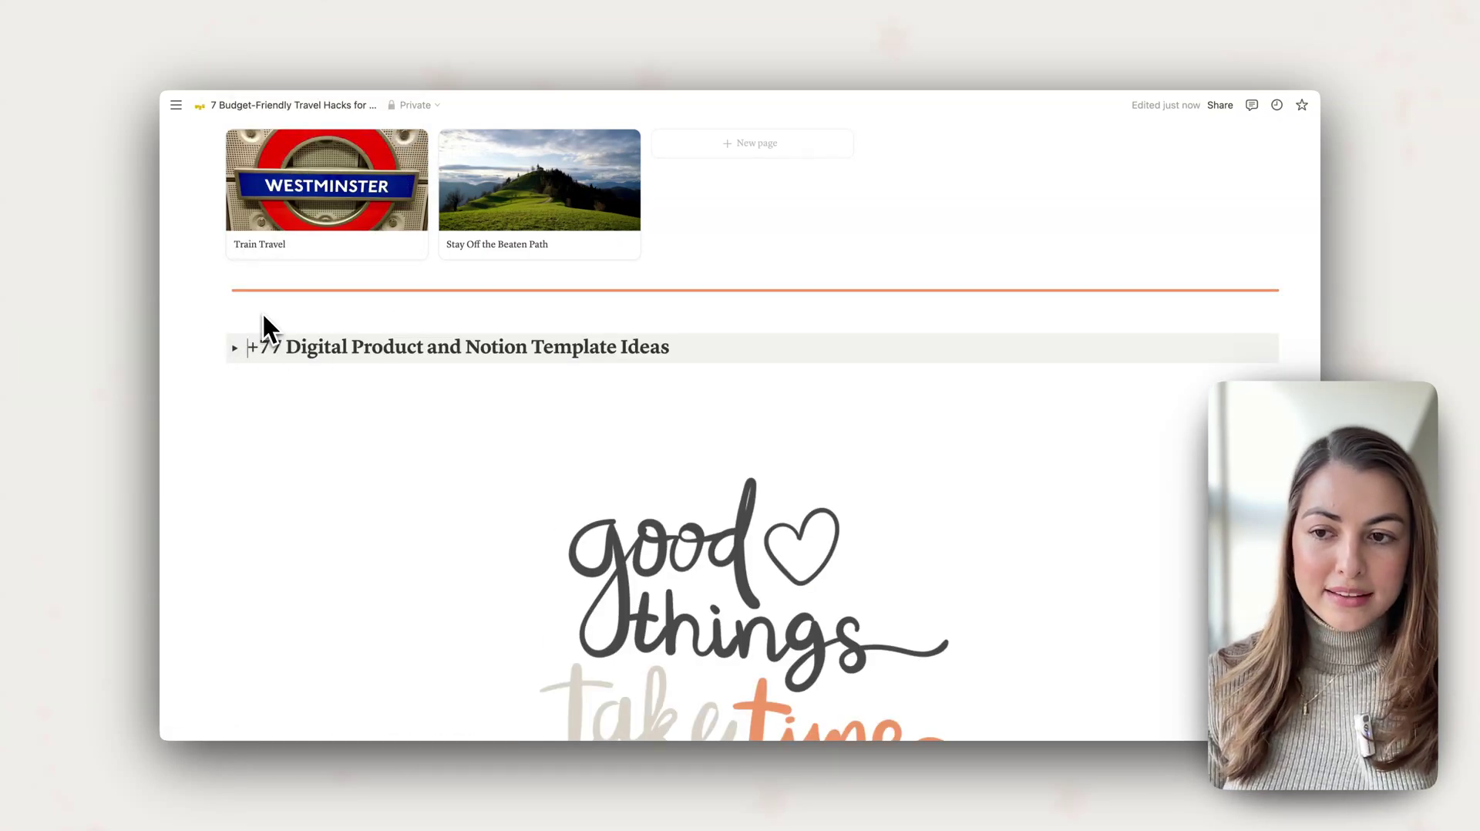
- Expand and collapse the +77 template ideas toggle, then select its heading text
scroll(379, 336, "down", 2)
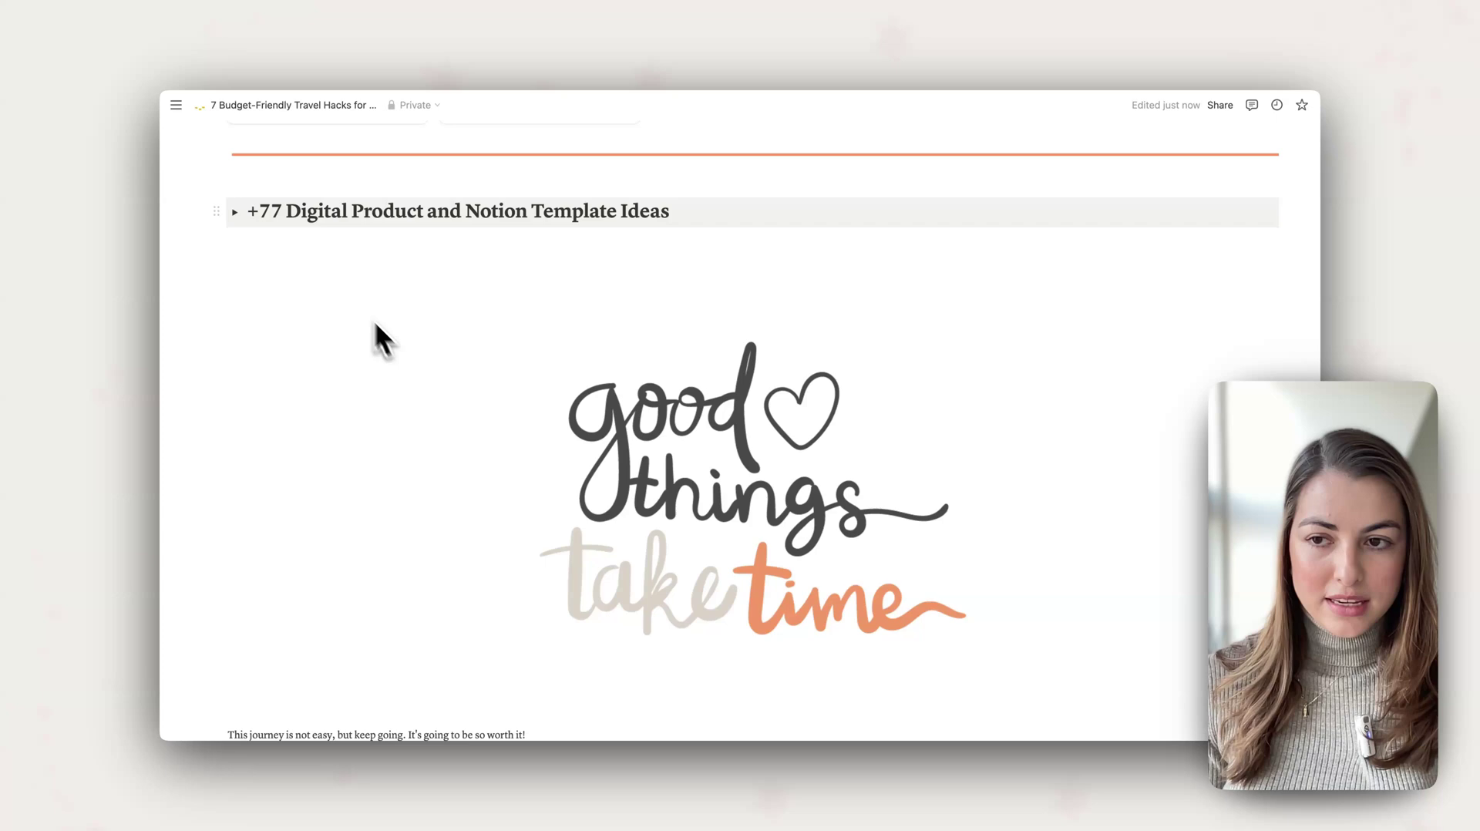
scroll(376, 325, "up", 3)
left_click(234, 414)
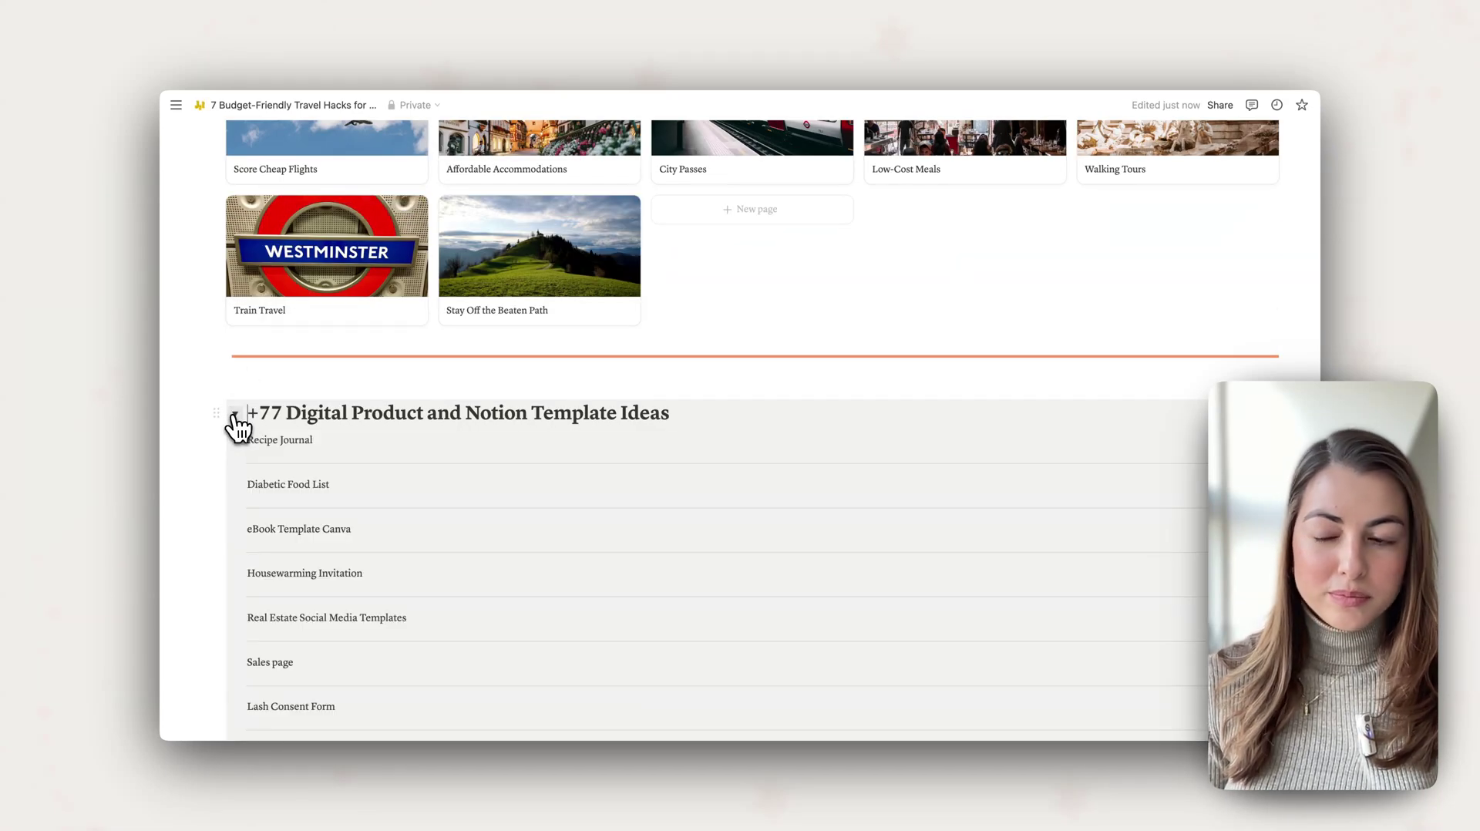
left_click(235, 415)
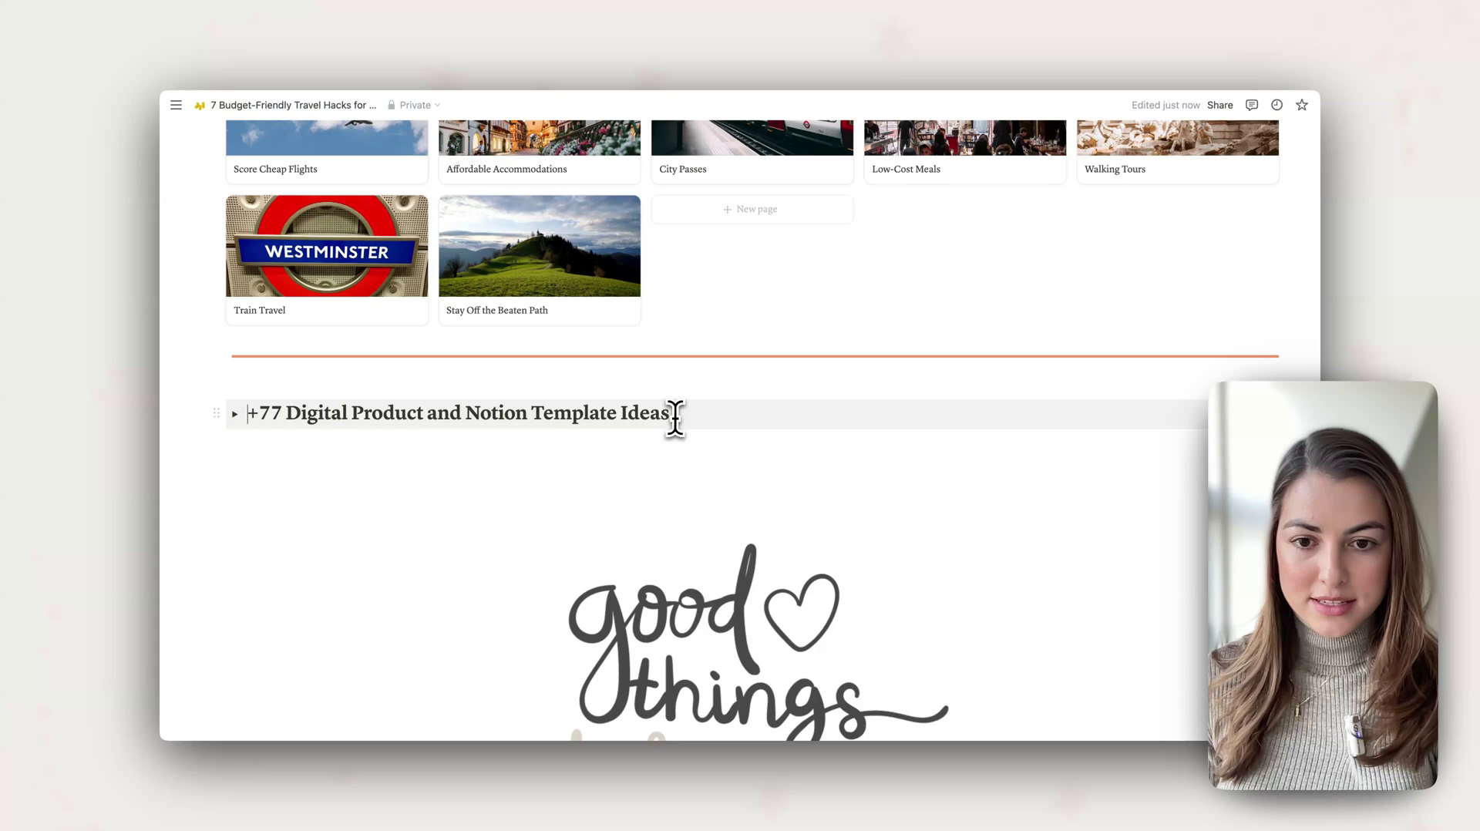
left_click_drag(675, 418, 241, 423)
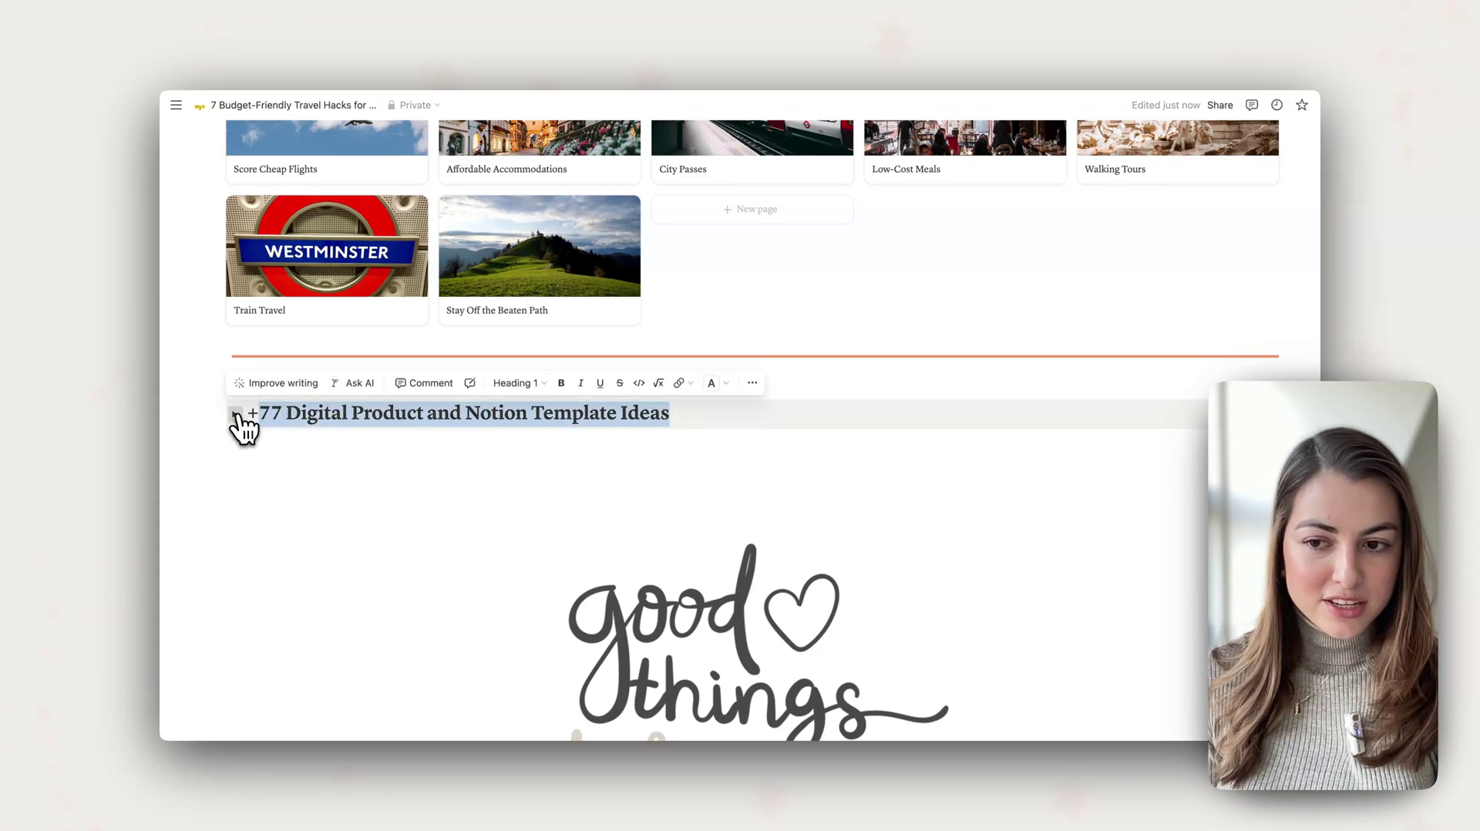
left_click(236, 416)
left_click(235, 415)
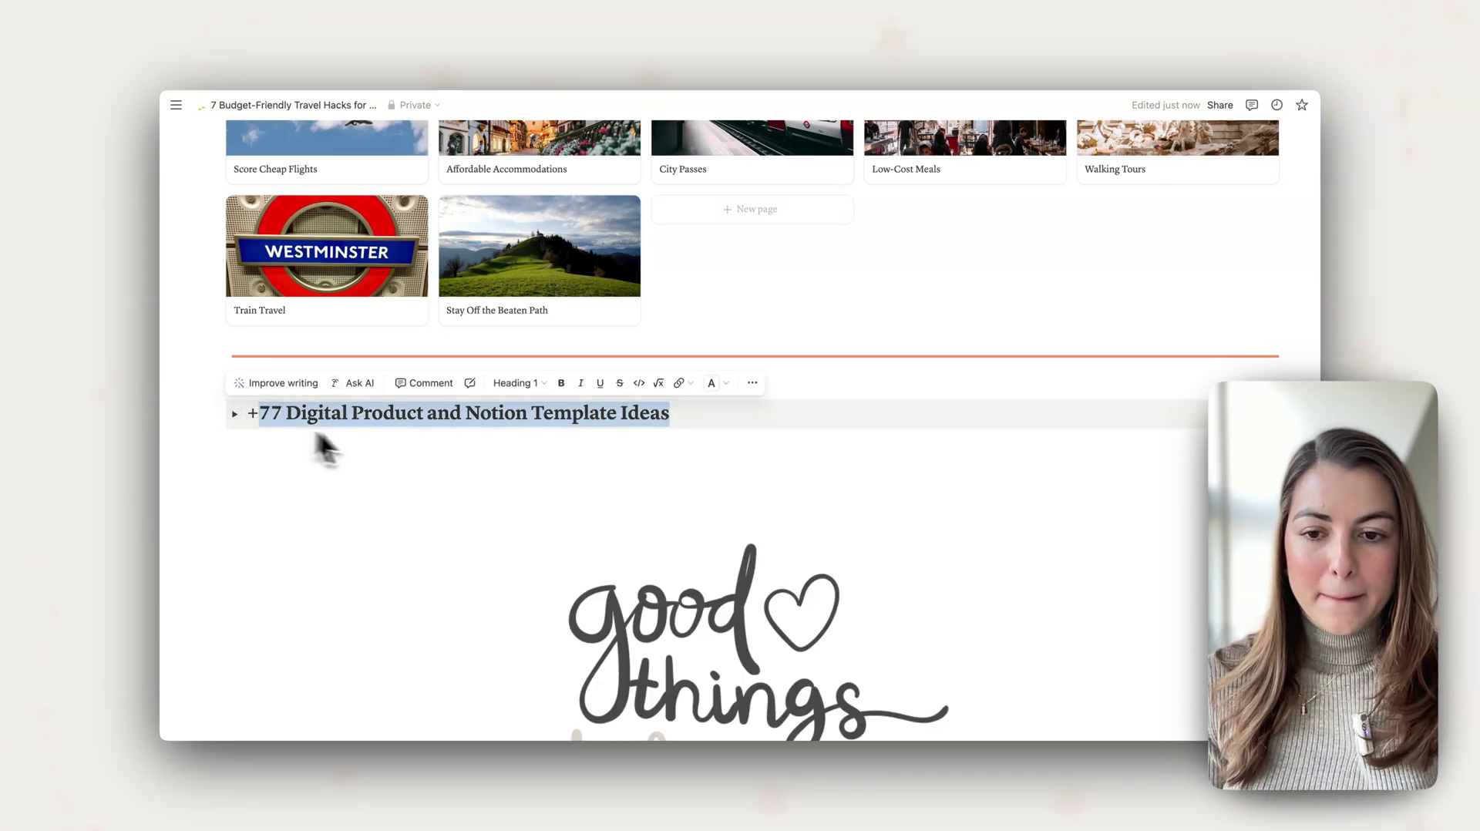
scroll(370, 458, "down", 5)
left_click(683, 399)
scroll(686, 393, "down", 5)
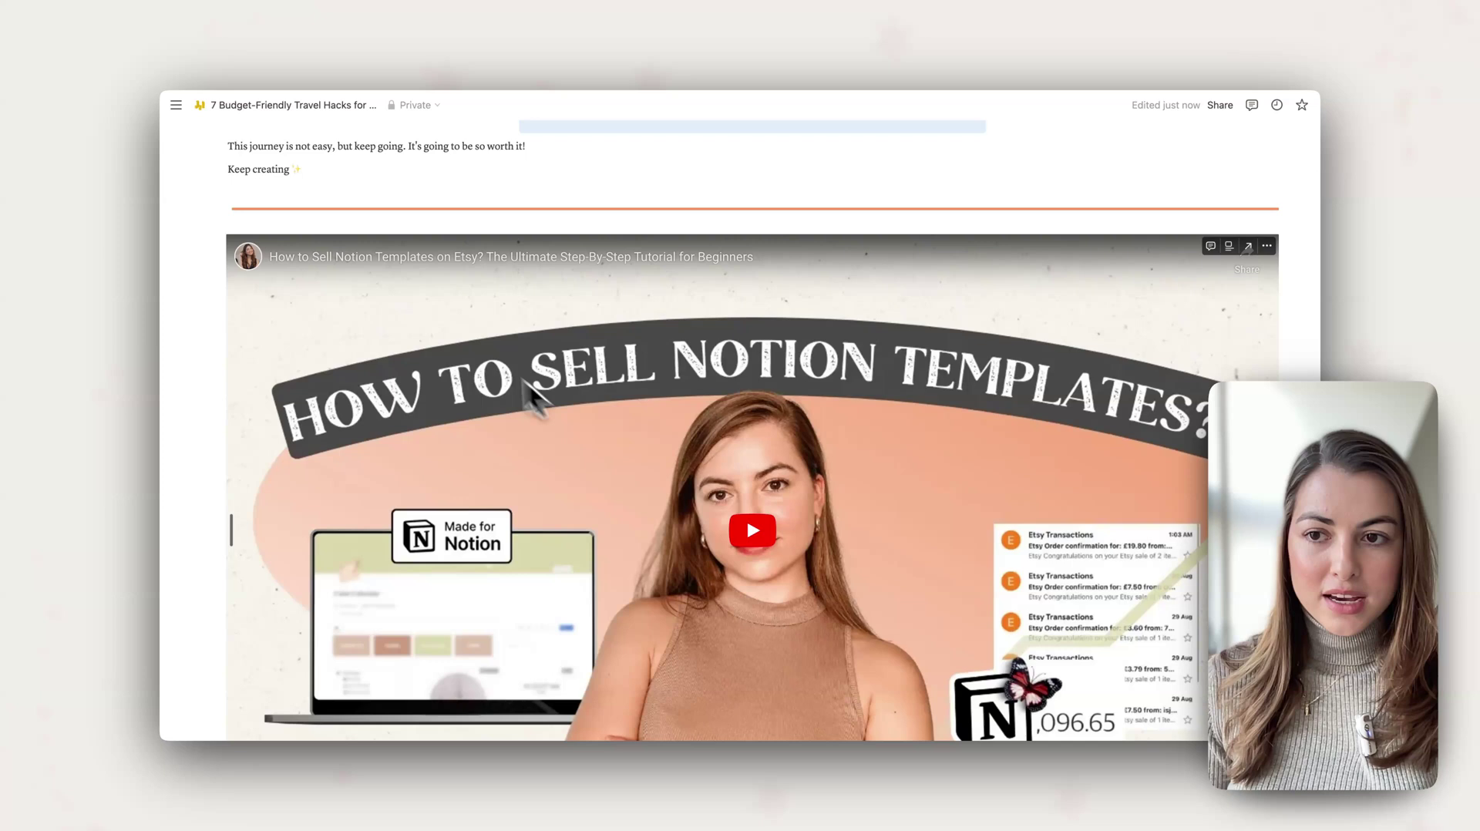
scroll(530, 389, "up", 3)
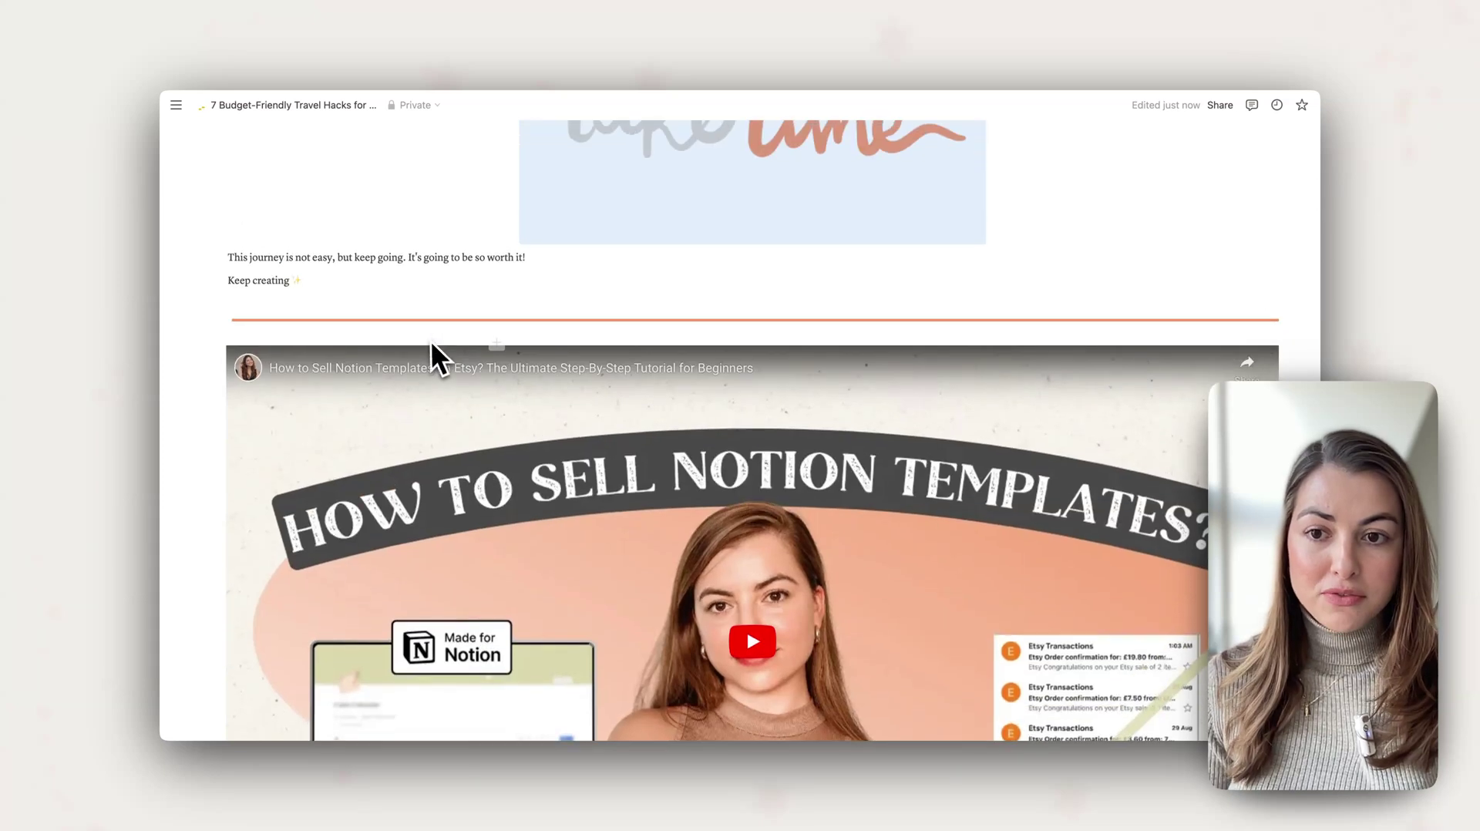
left_click(230, 261)
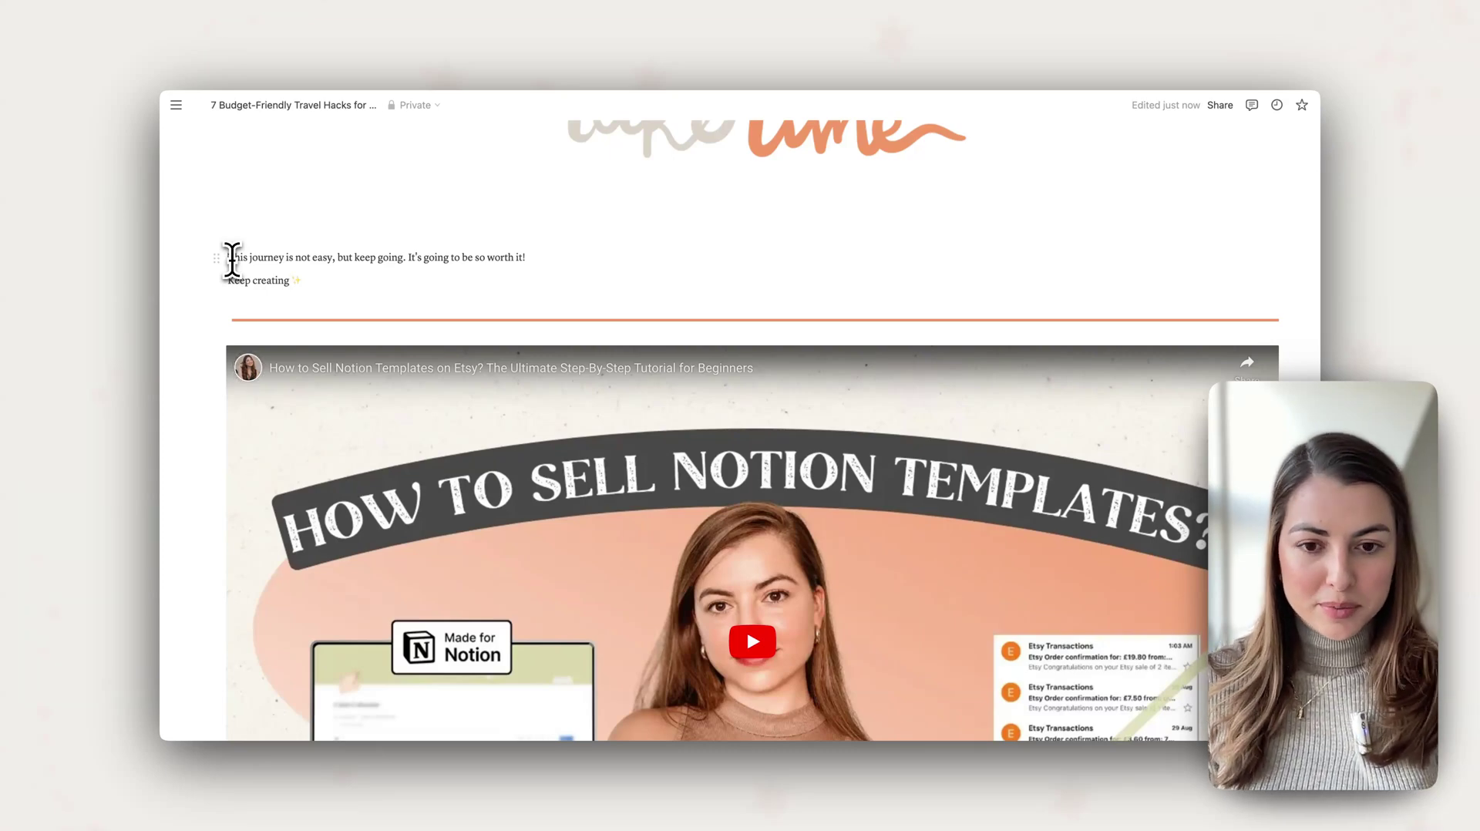
scroll(647, 416, "down", 5)
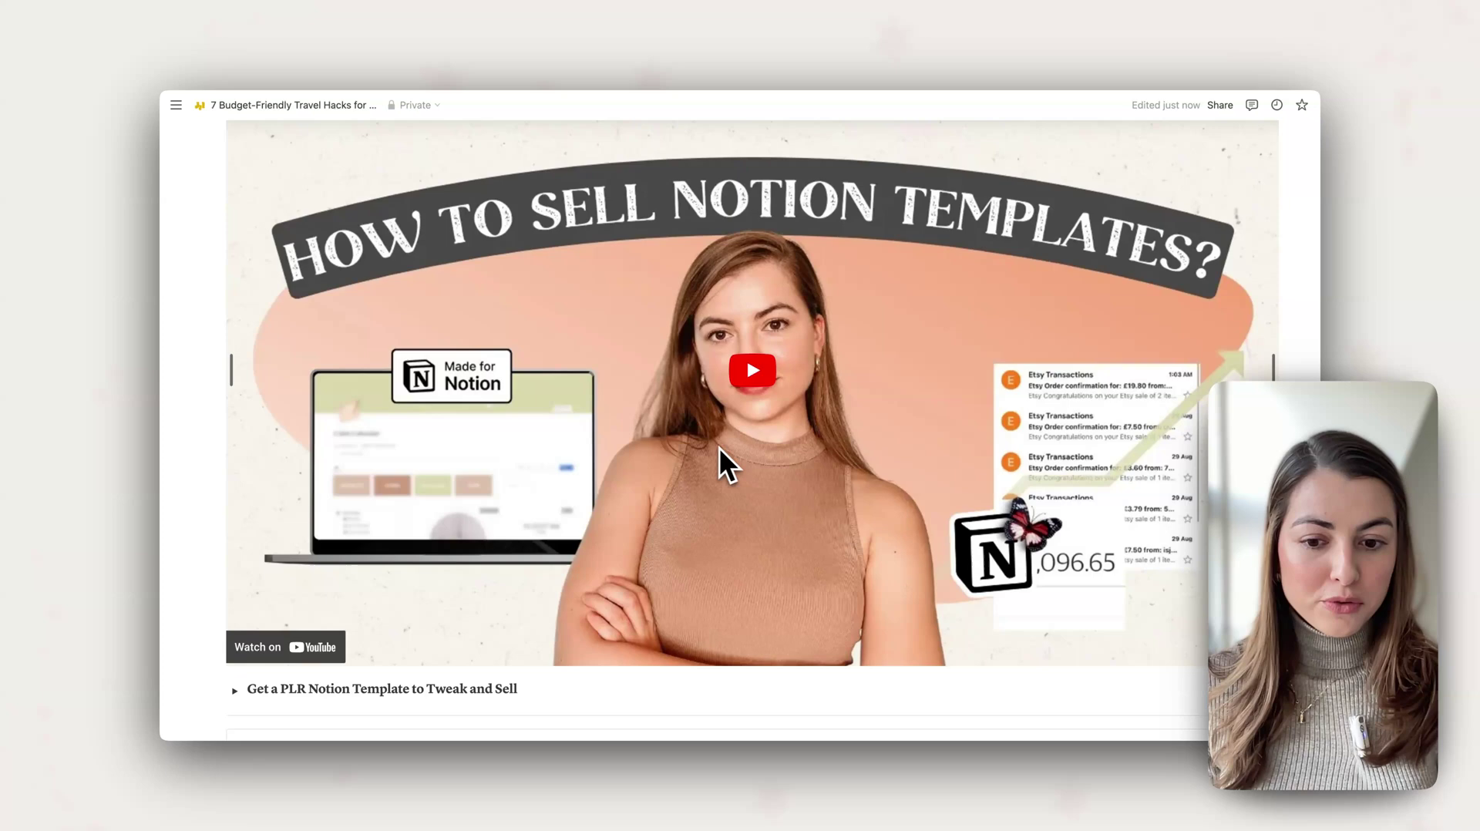
scroll(742, 447, "down", 3)
scroll(747, 465, "up", 2)
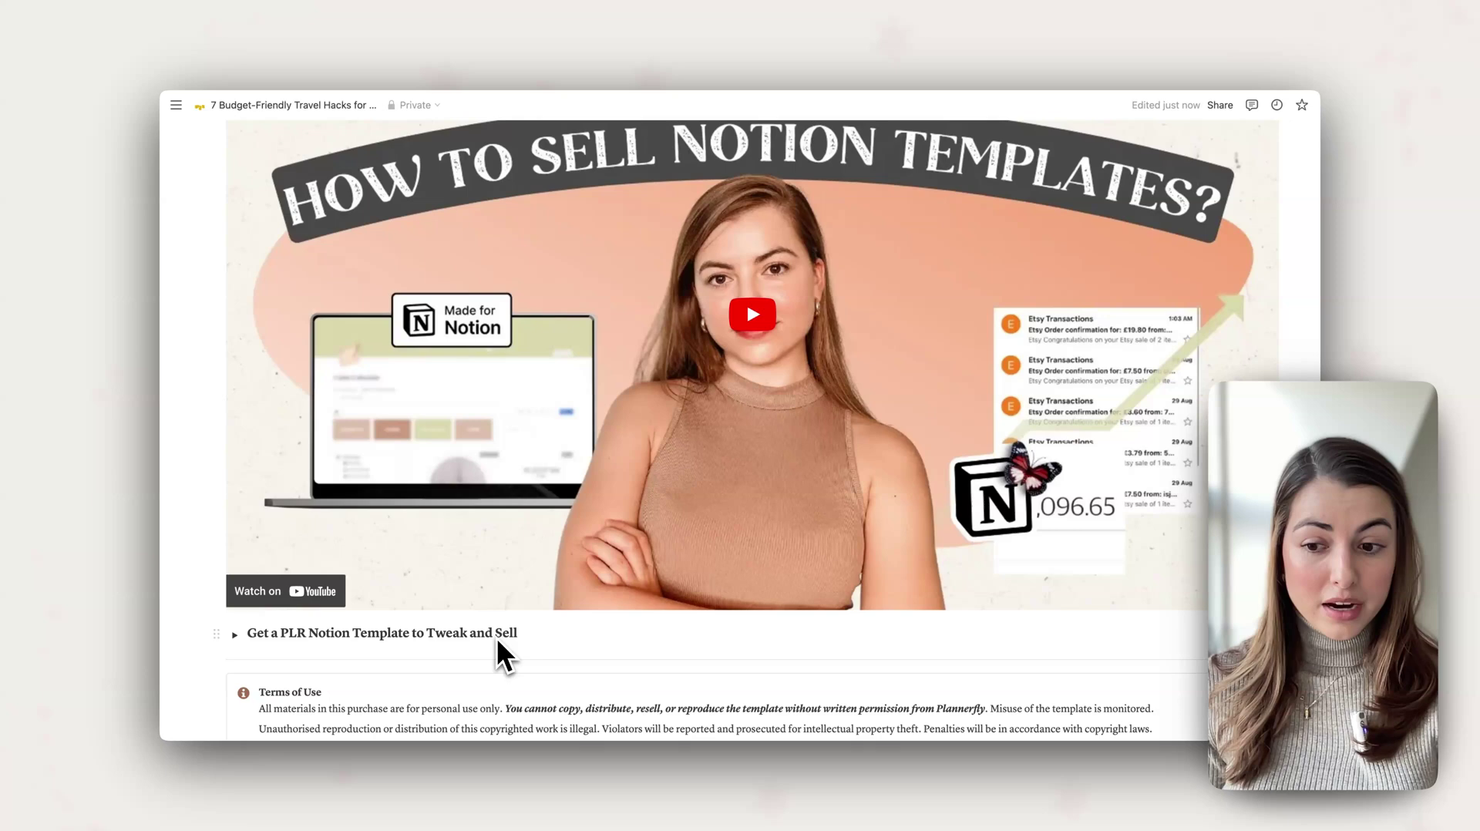
scroll(524, 693, "down", 5)
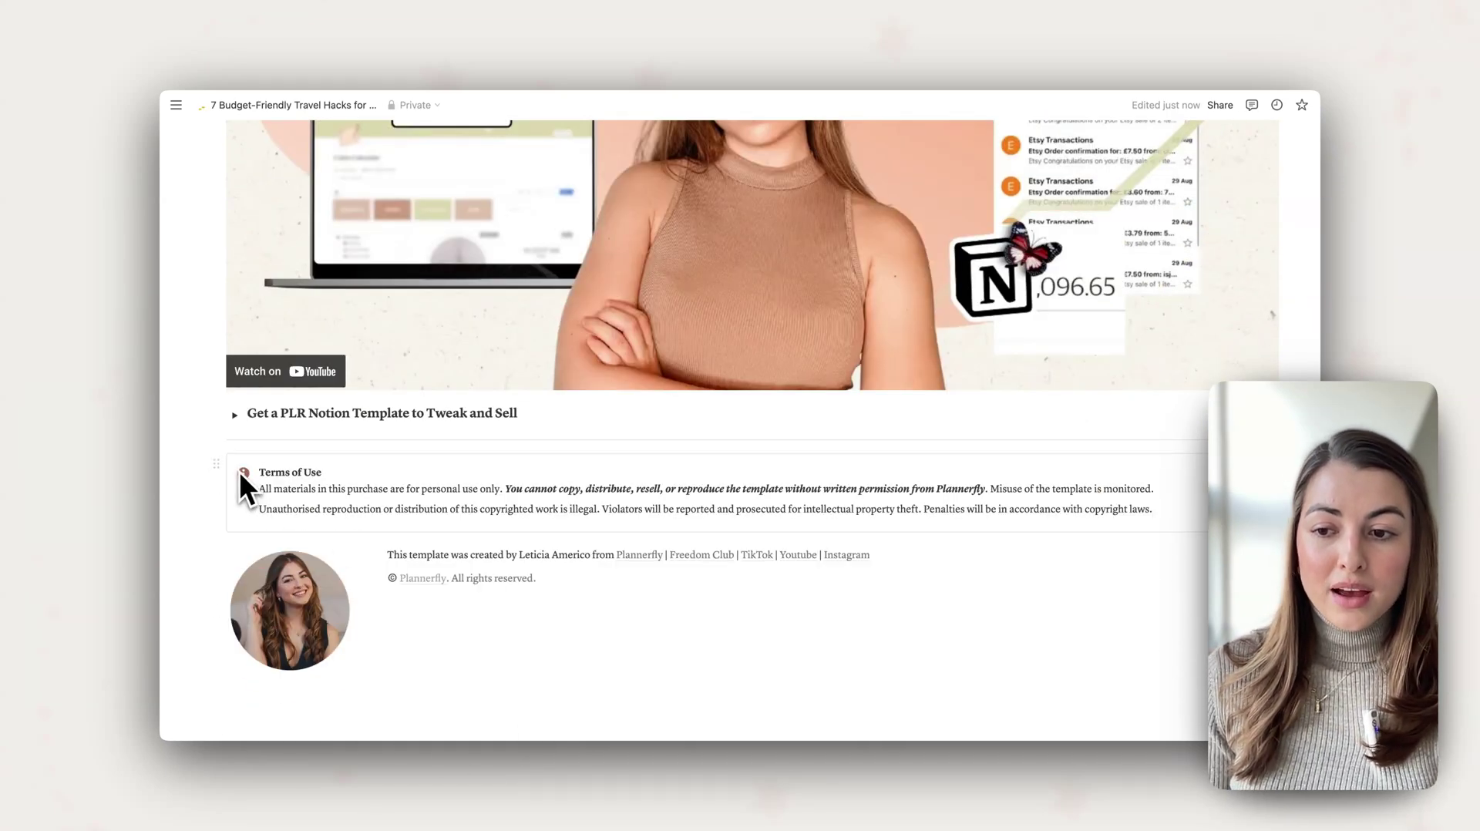
left_click_drag(346, 488, 1156, 511)
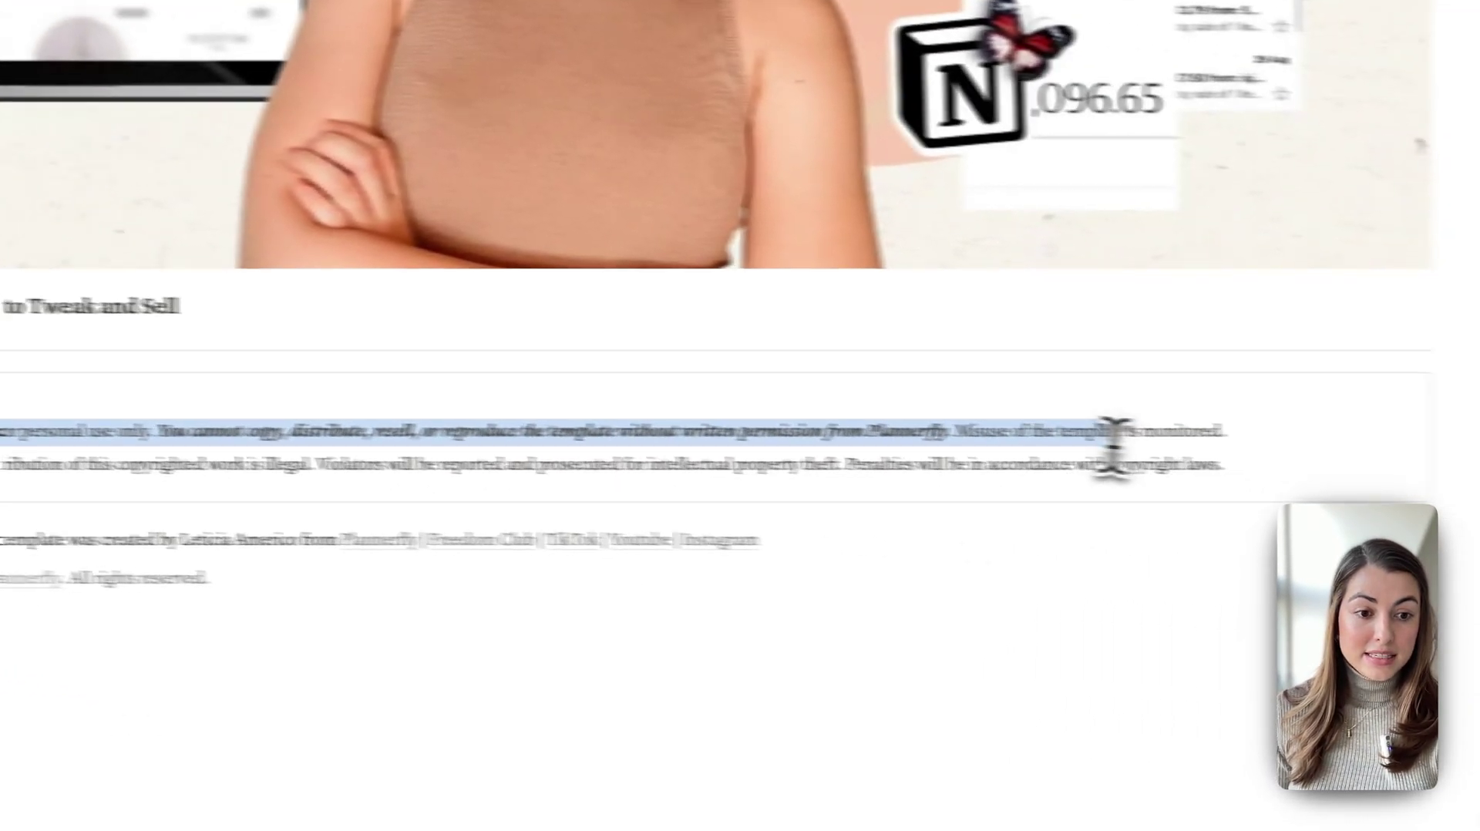
left_click_drag(1134, 461, 1135, 462)
left_click(1136, 463)
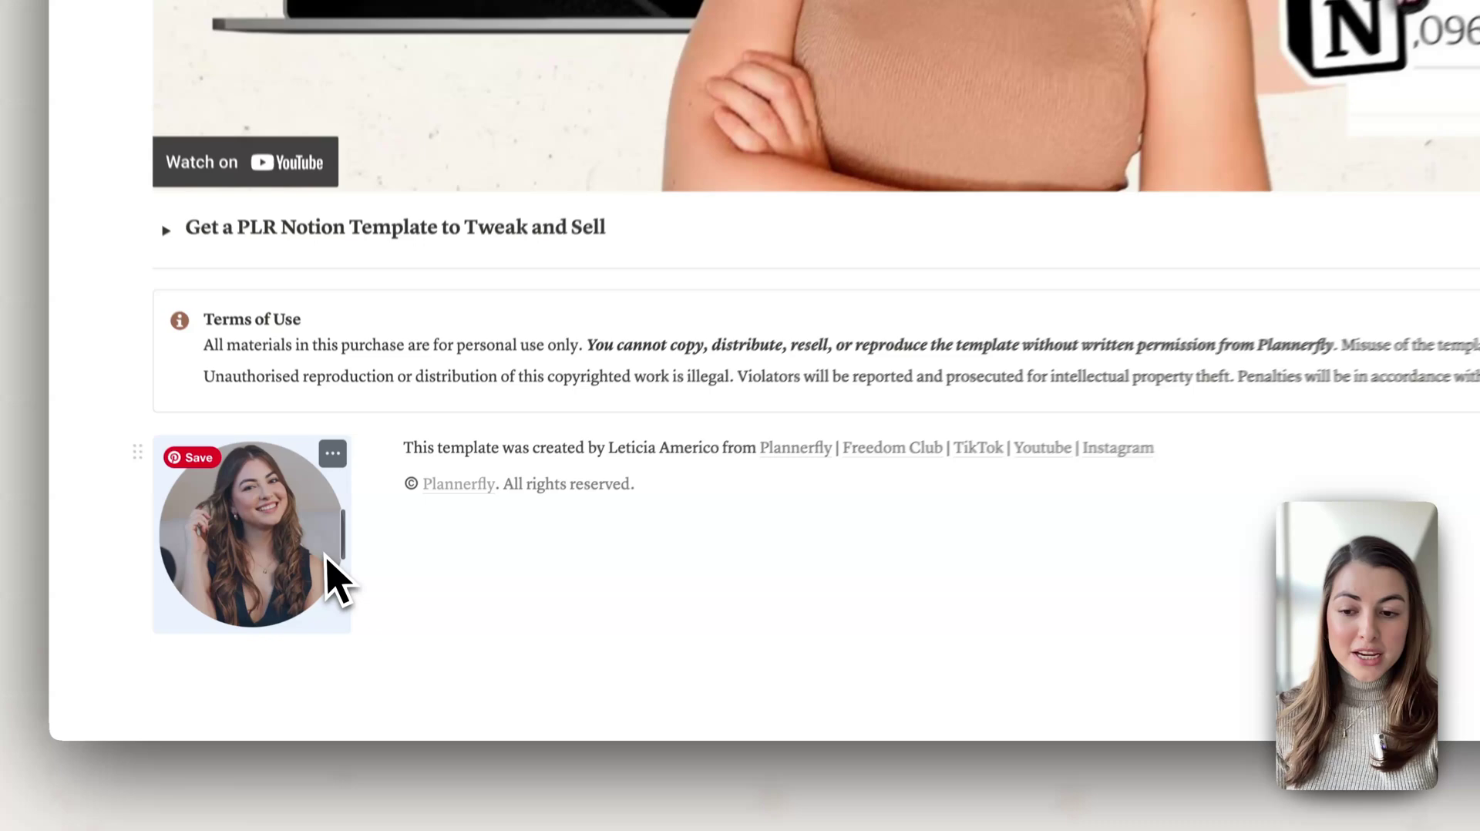
left_click(440, 620)
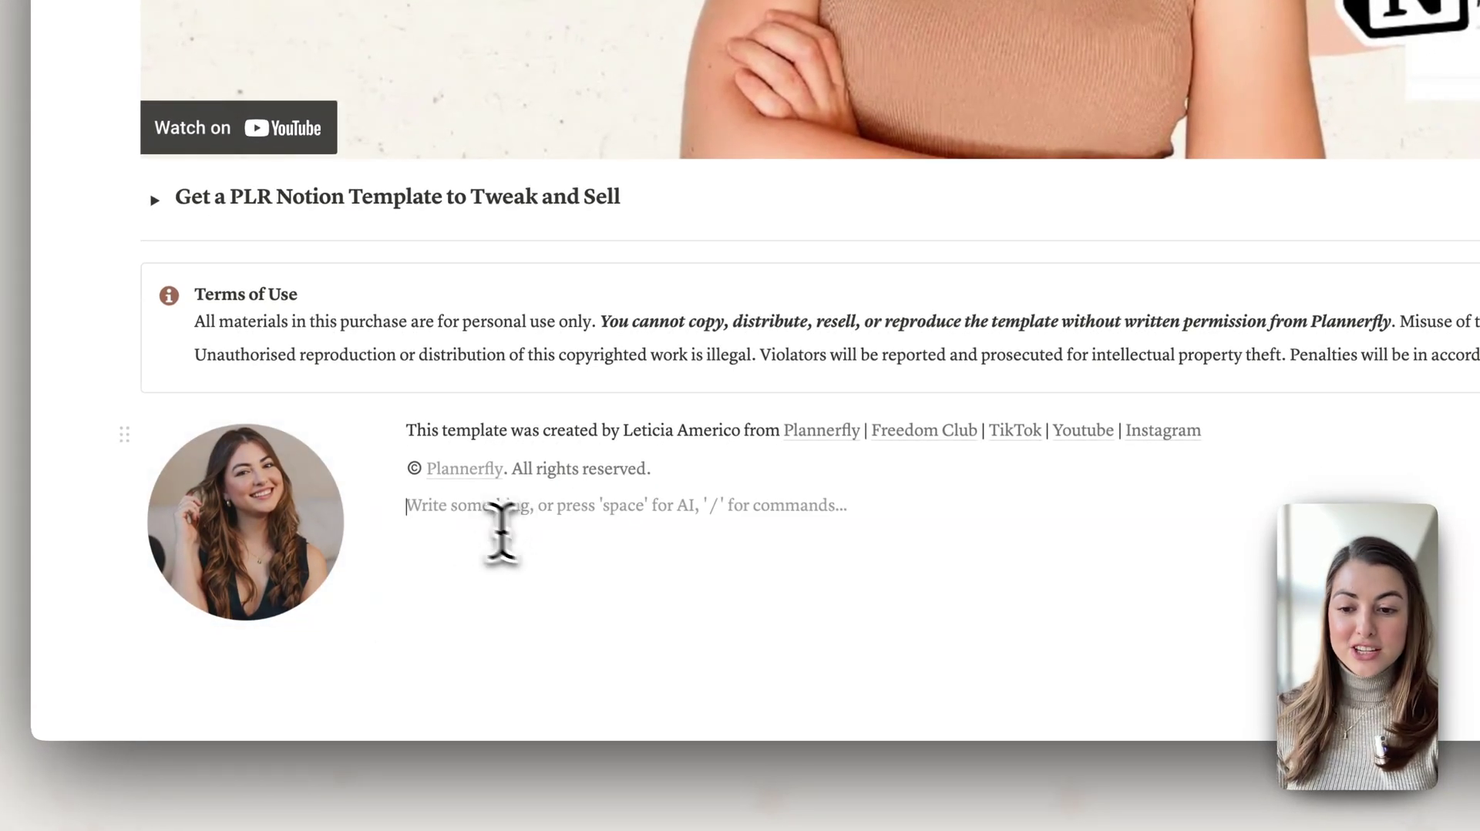
left_click_drag(406, 433, 1245, 434)
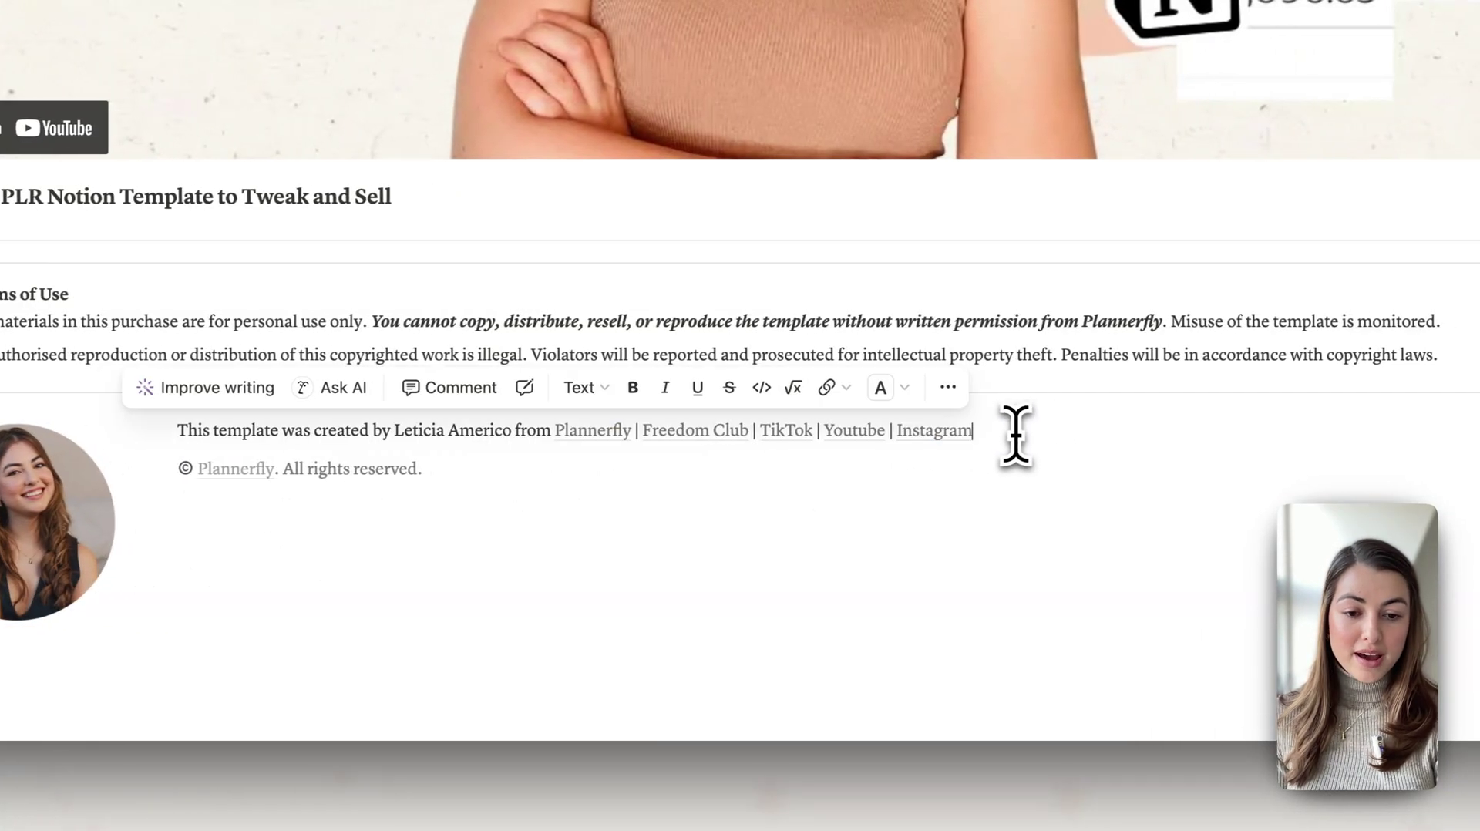
left_click(1015, 433)
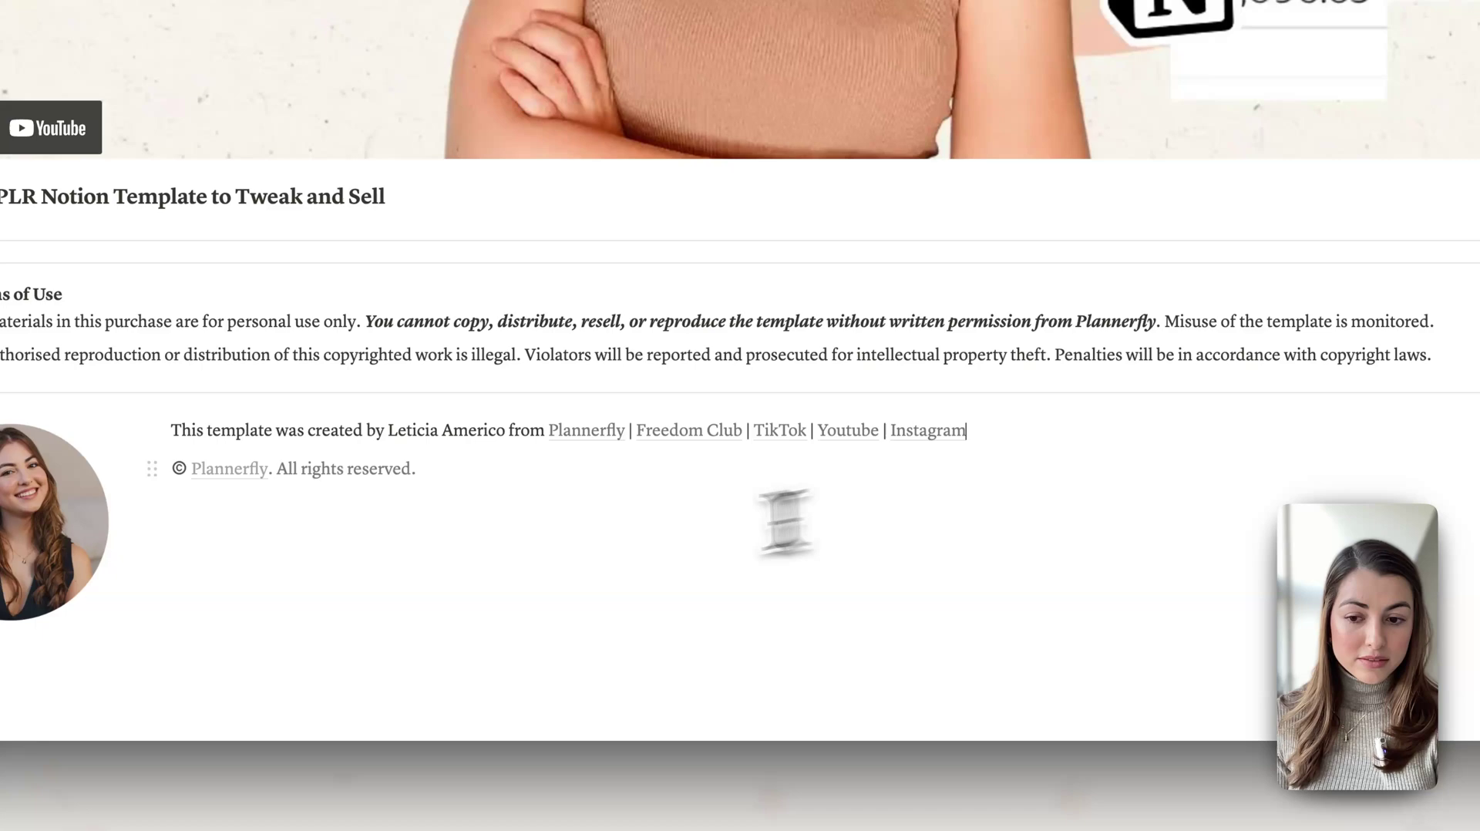
left_click(455, 505)
left_click(474, 480)
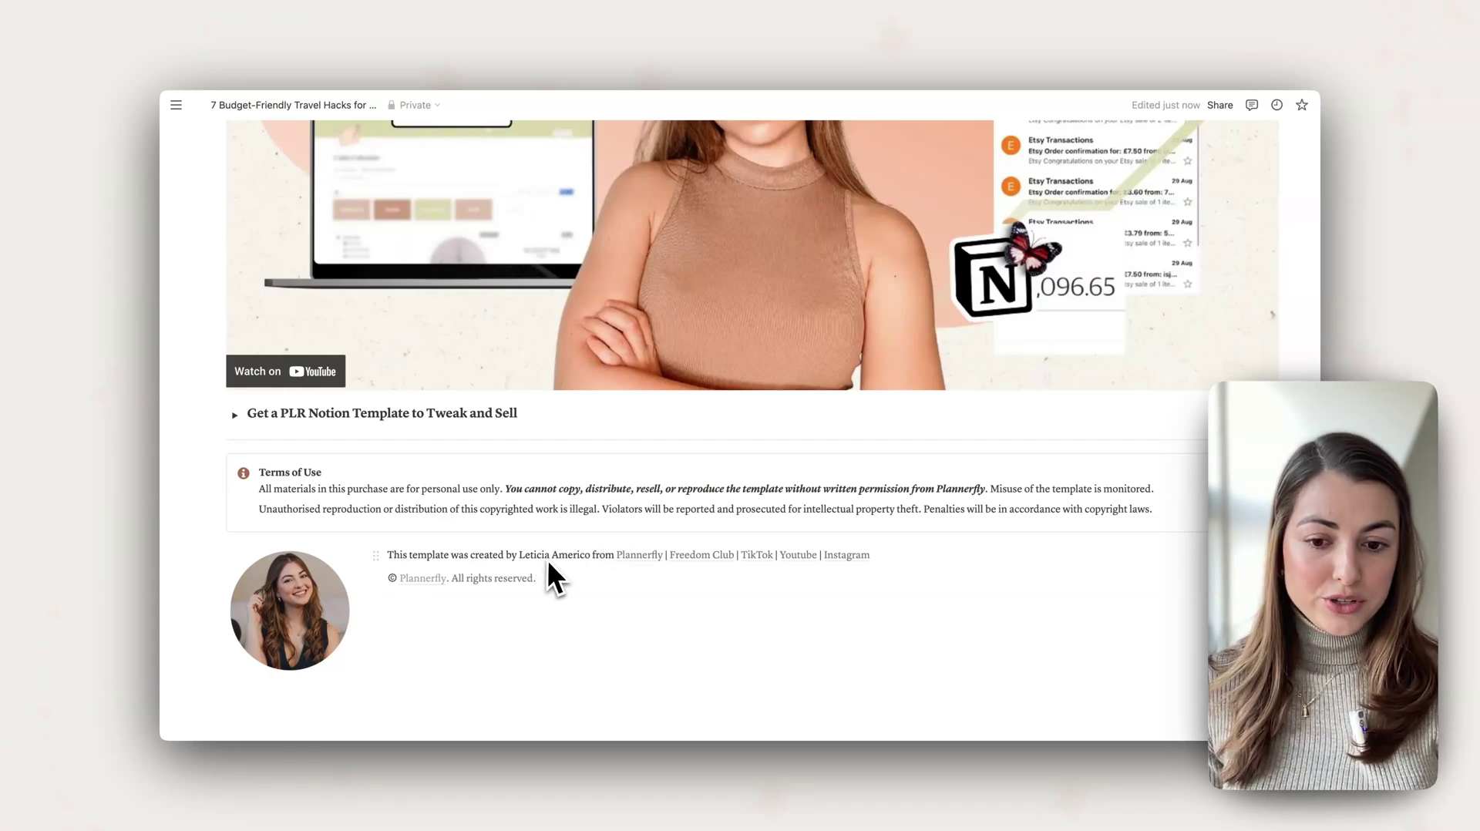
- Set the page icon to the orange passport from Notion's icon set
scroll(555, 602, "up", 20)
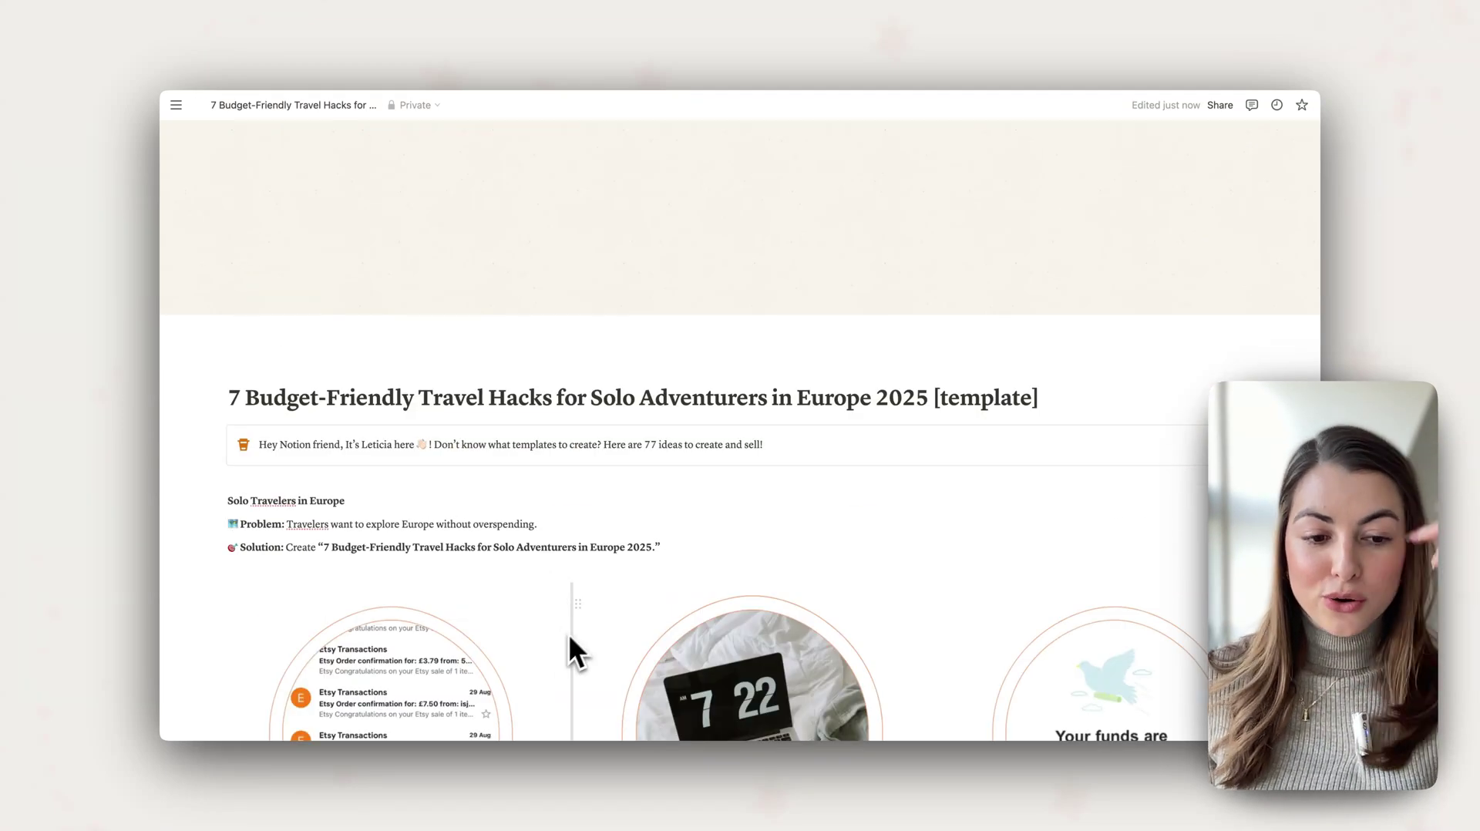
scroll(576, 622, "down", 1)
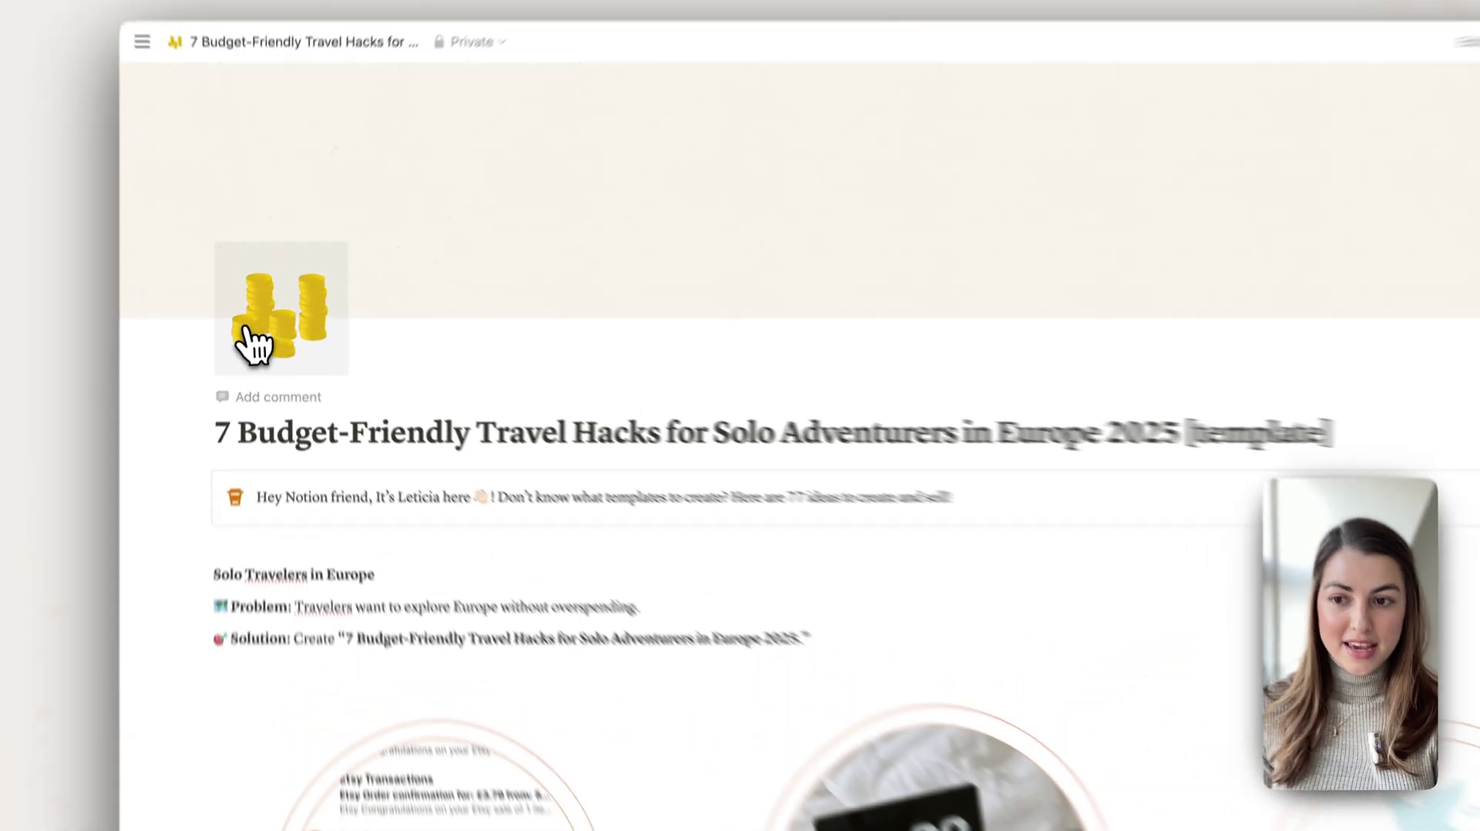
left_click(251, 343)
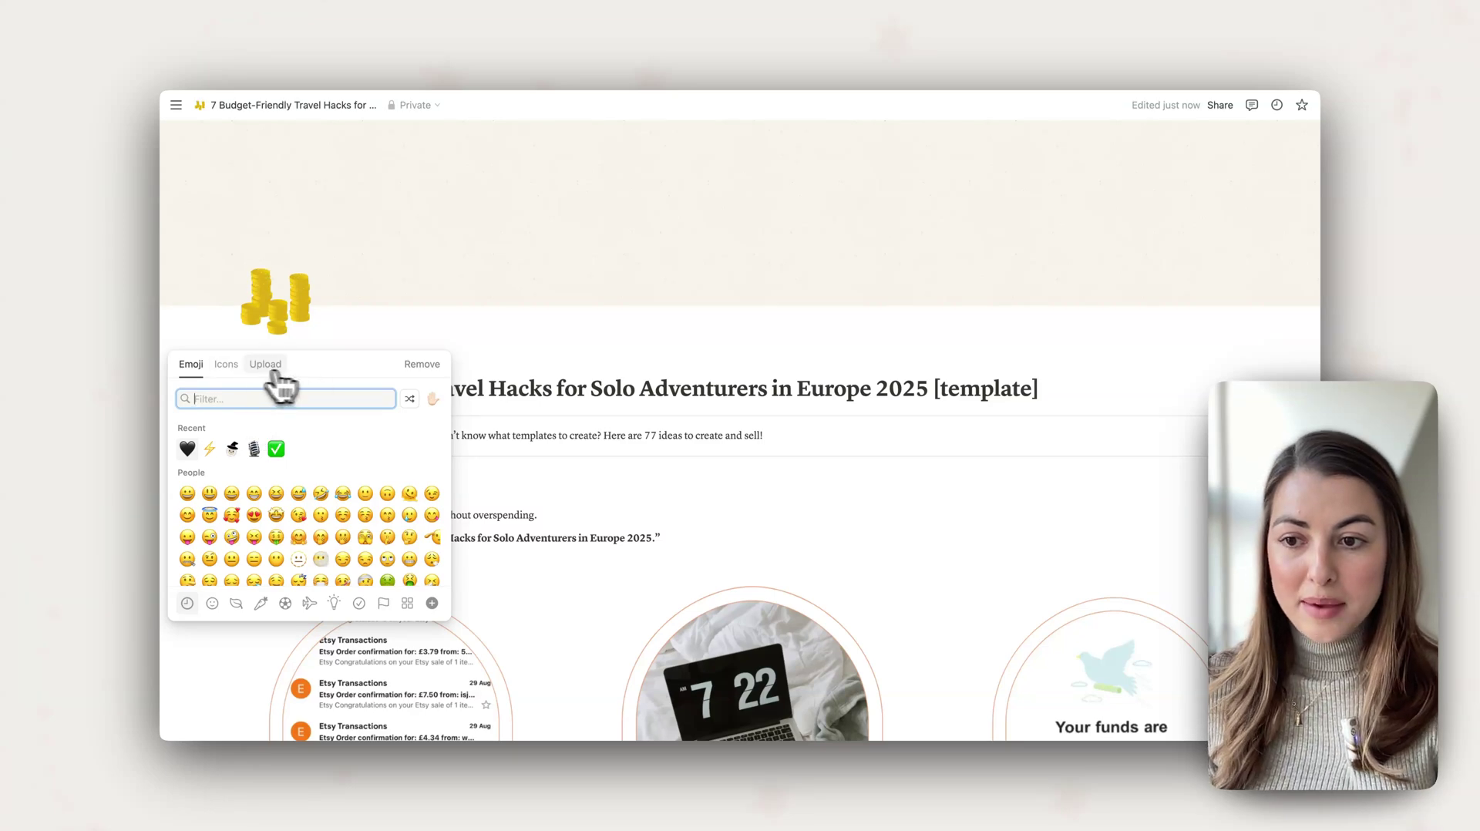
left_click(228, 365)
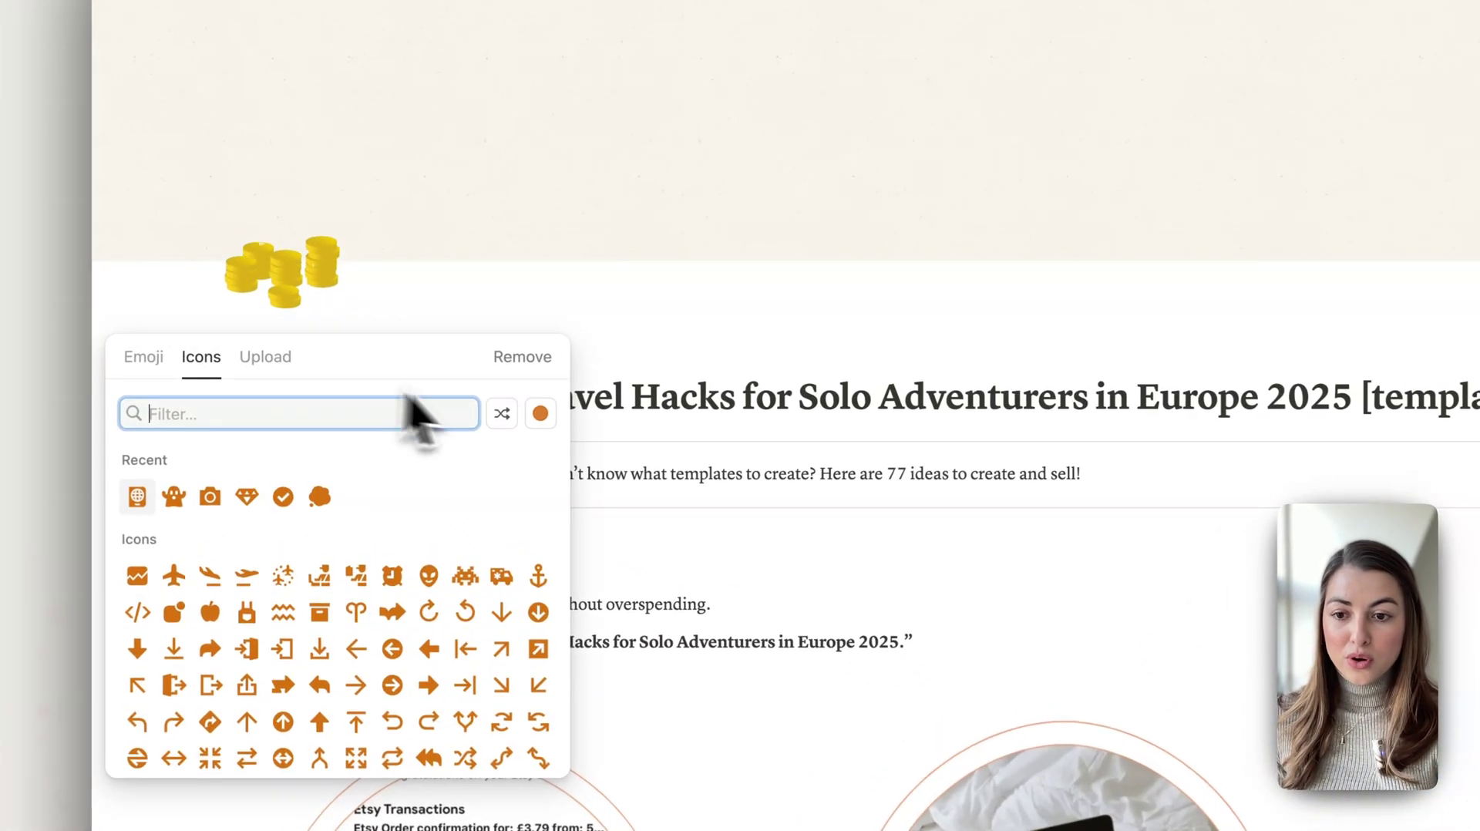
left_click(540, 413)
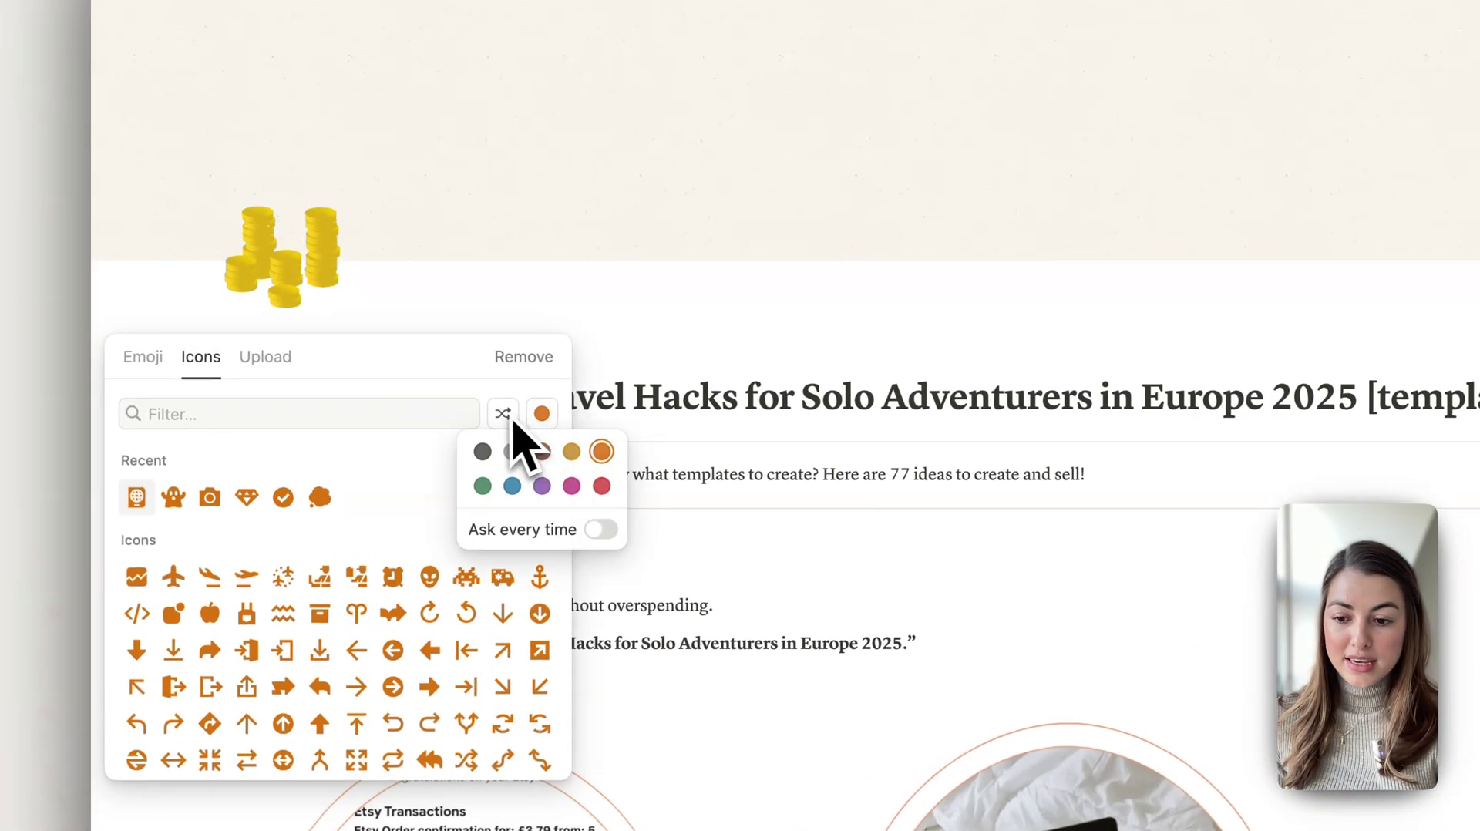
left_click(601, 451)
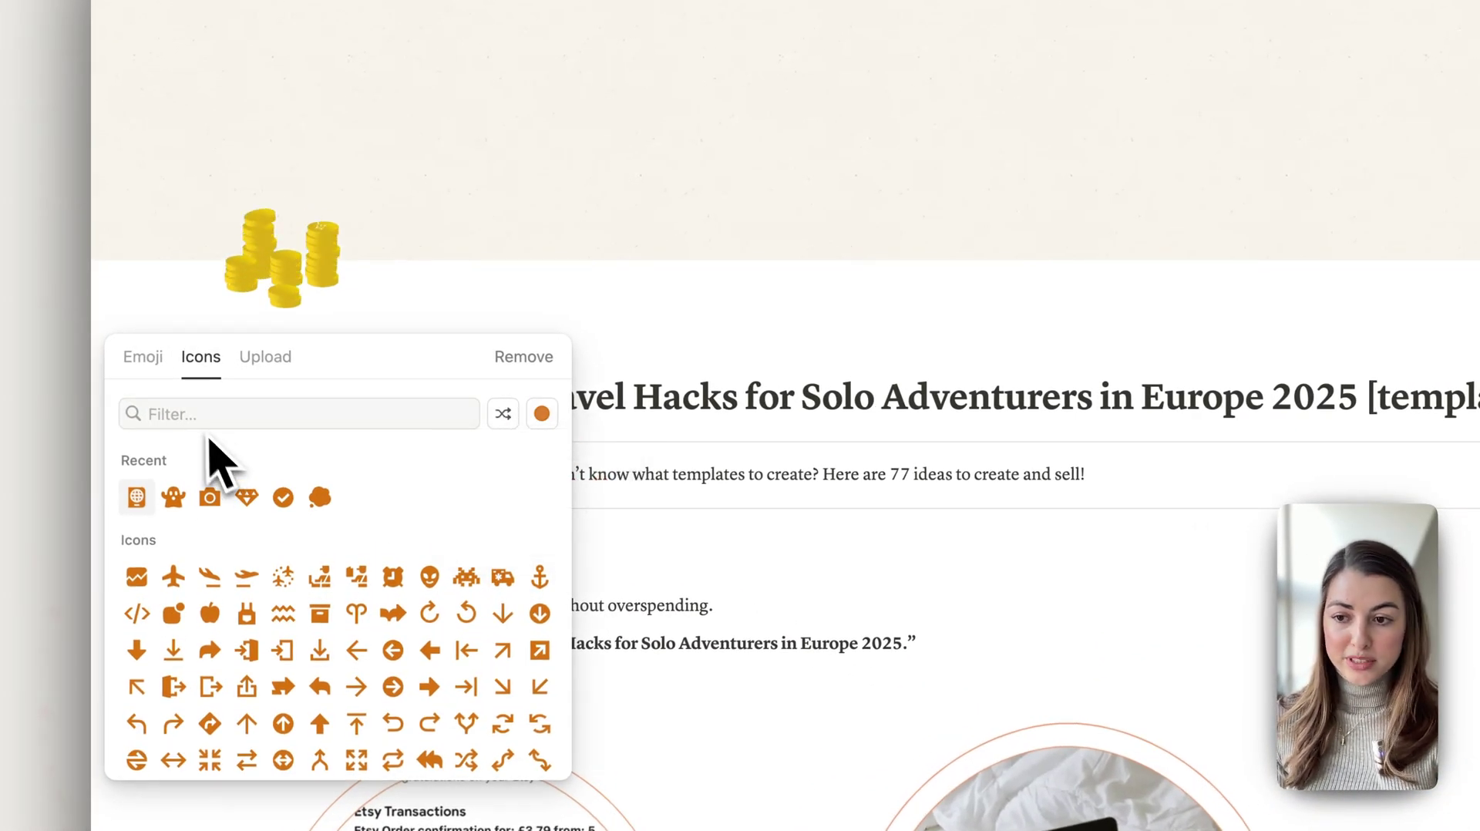
left_click(193, 414)
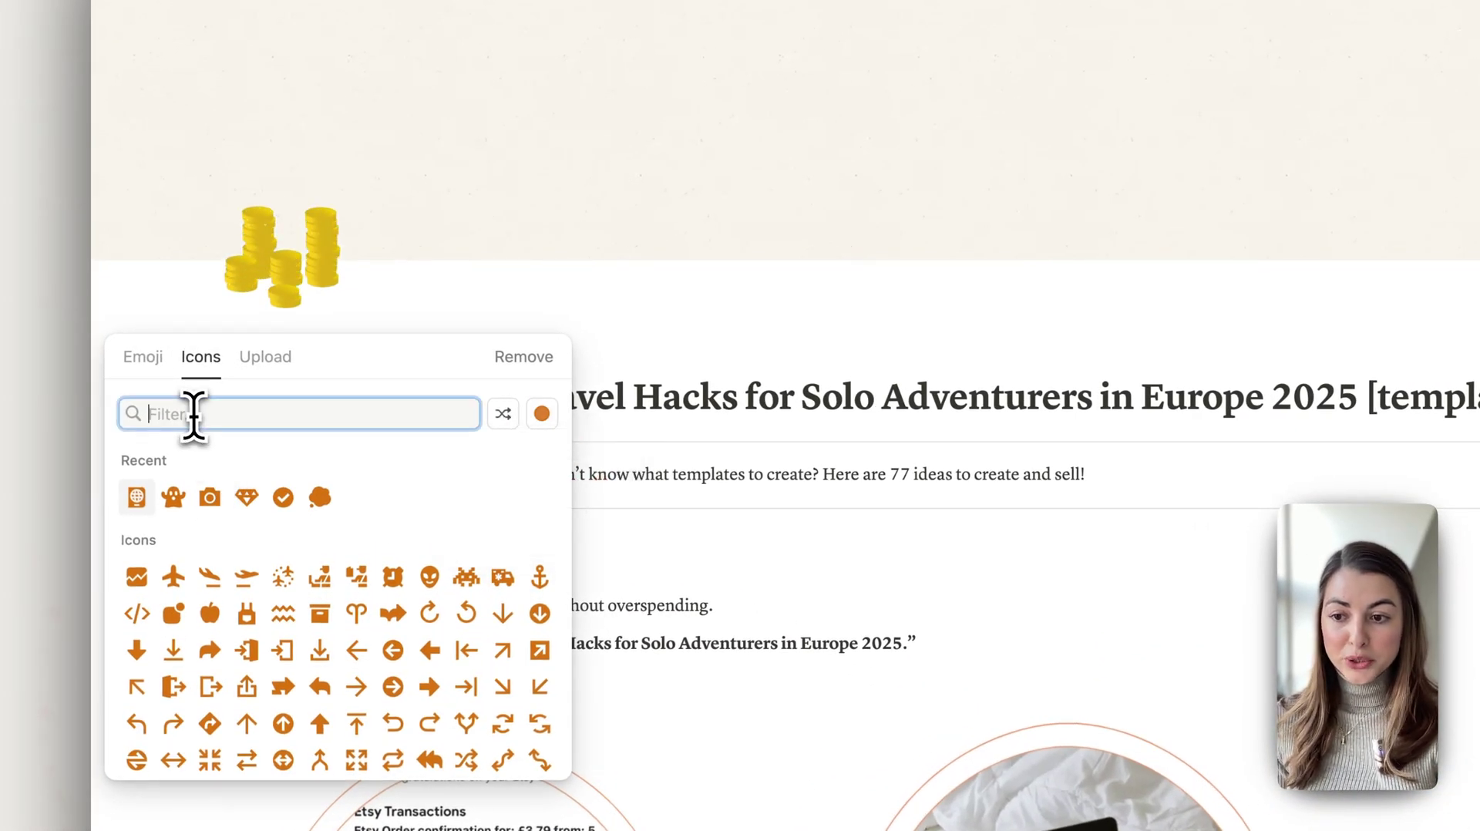
left_click(136, 497)
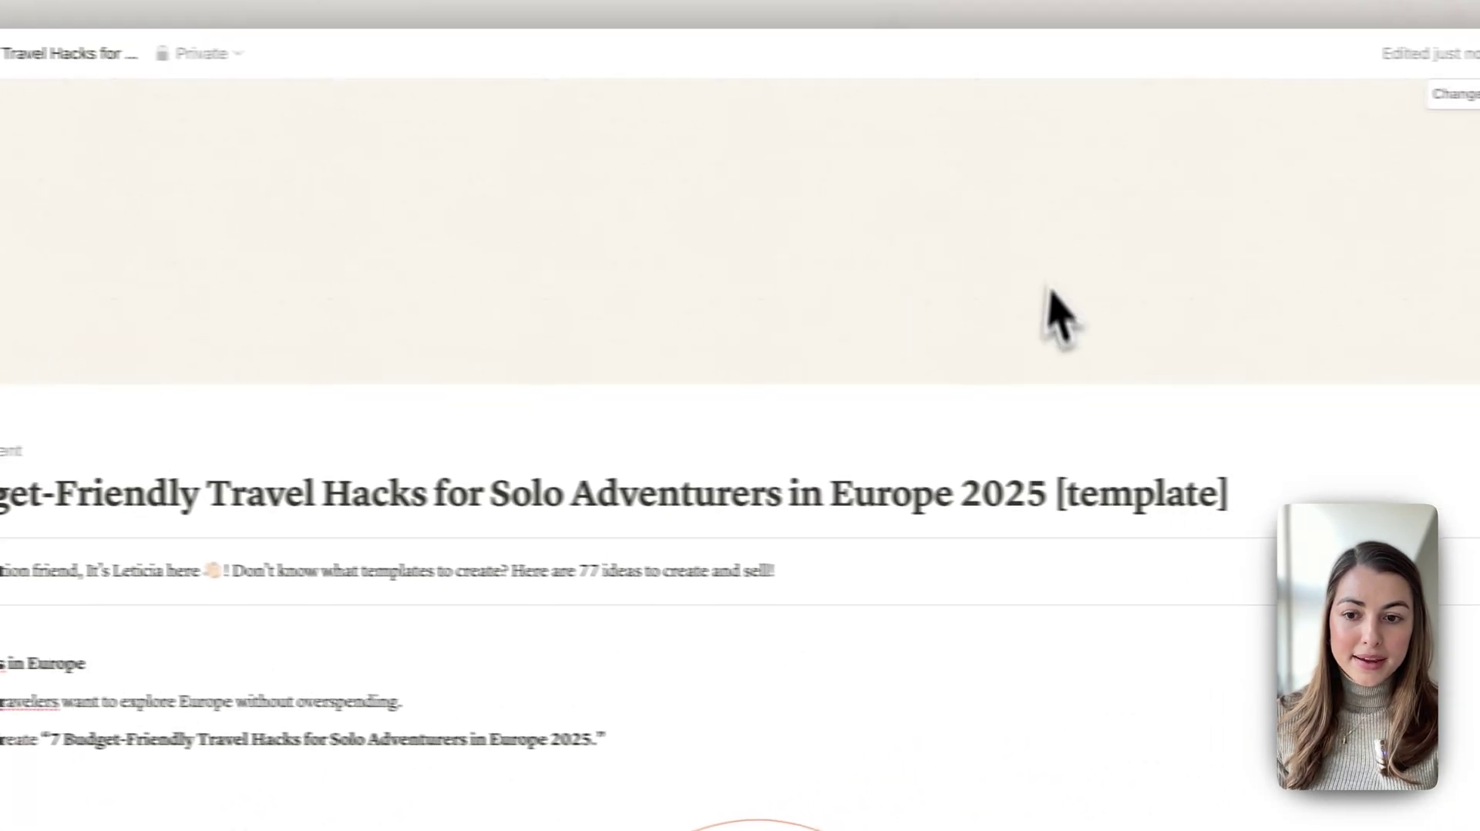
- Replace the callout's cup icon with the passport icon
scroll(478, 501, "down", 3)
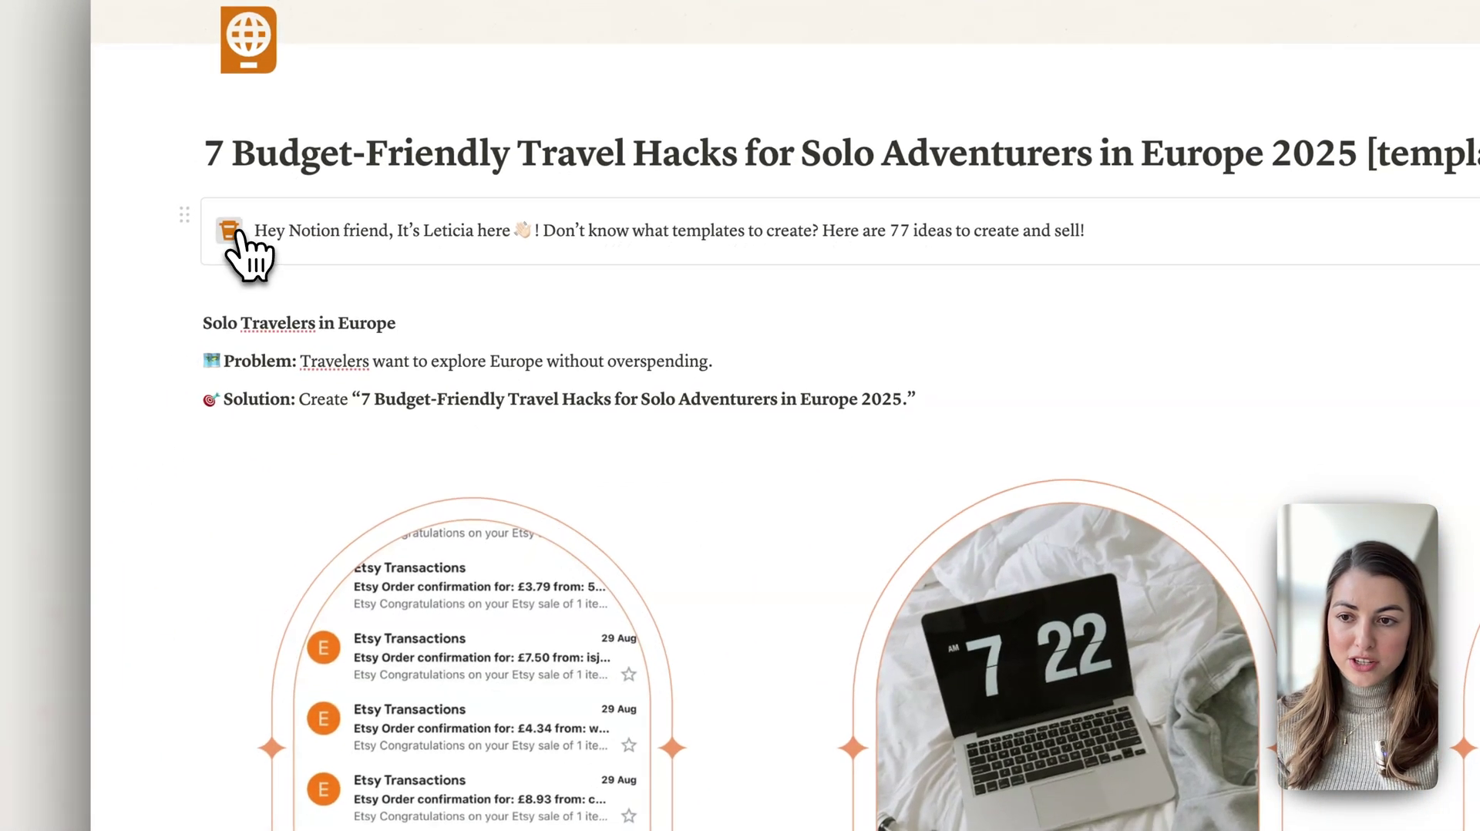
left_click(199, 234)
left_click(136, 412)
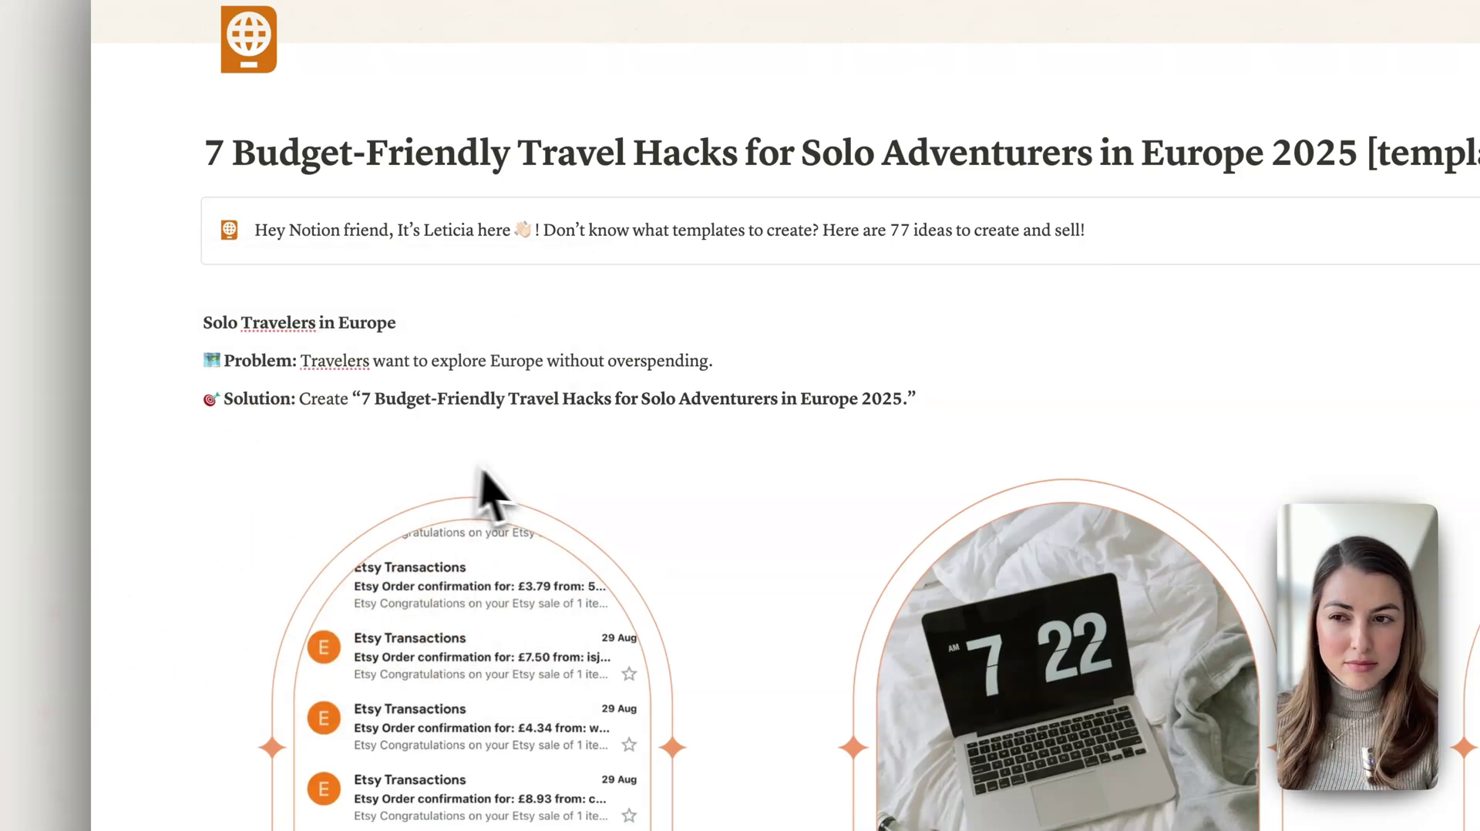
scroll(501, 495, "up", 4)
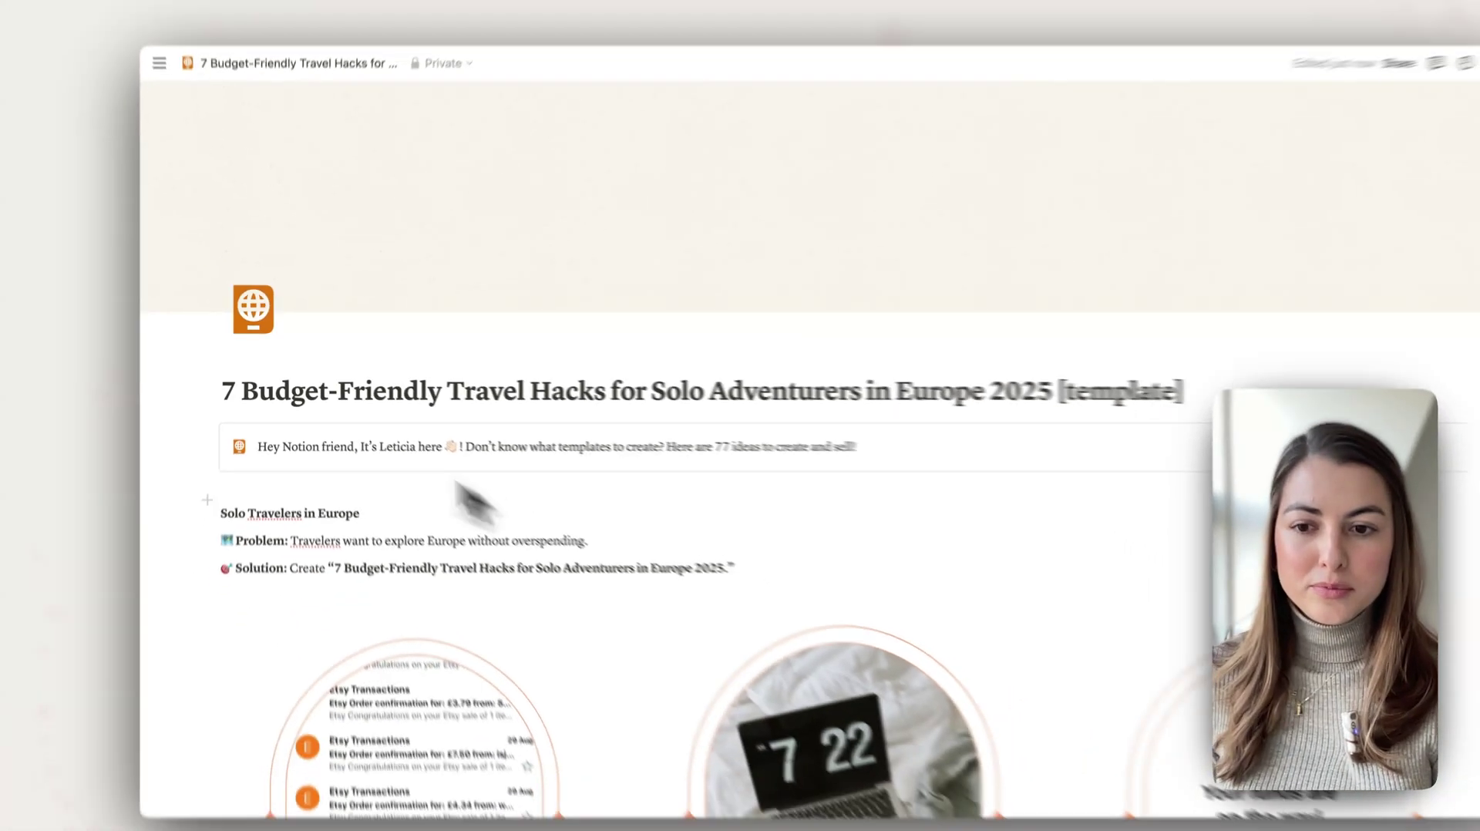
- Delete the three Solo Travelers Problem/Solution lines below the callout
scroll(555, 393, "down", 2)
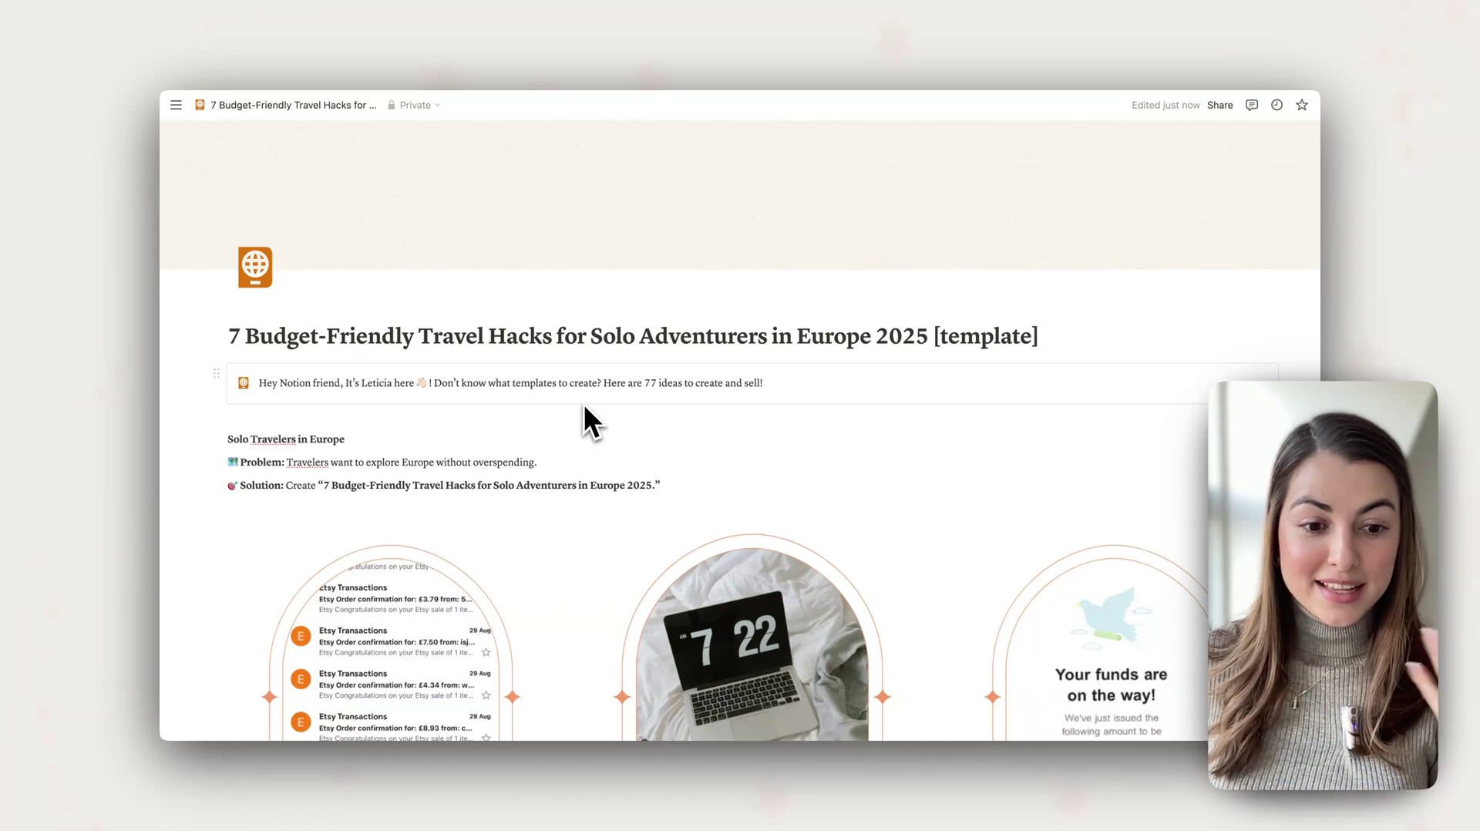
scroll(682, 412, "down", 3)
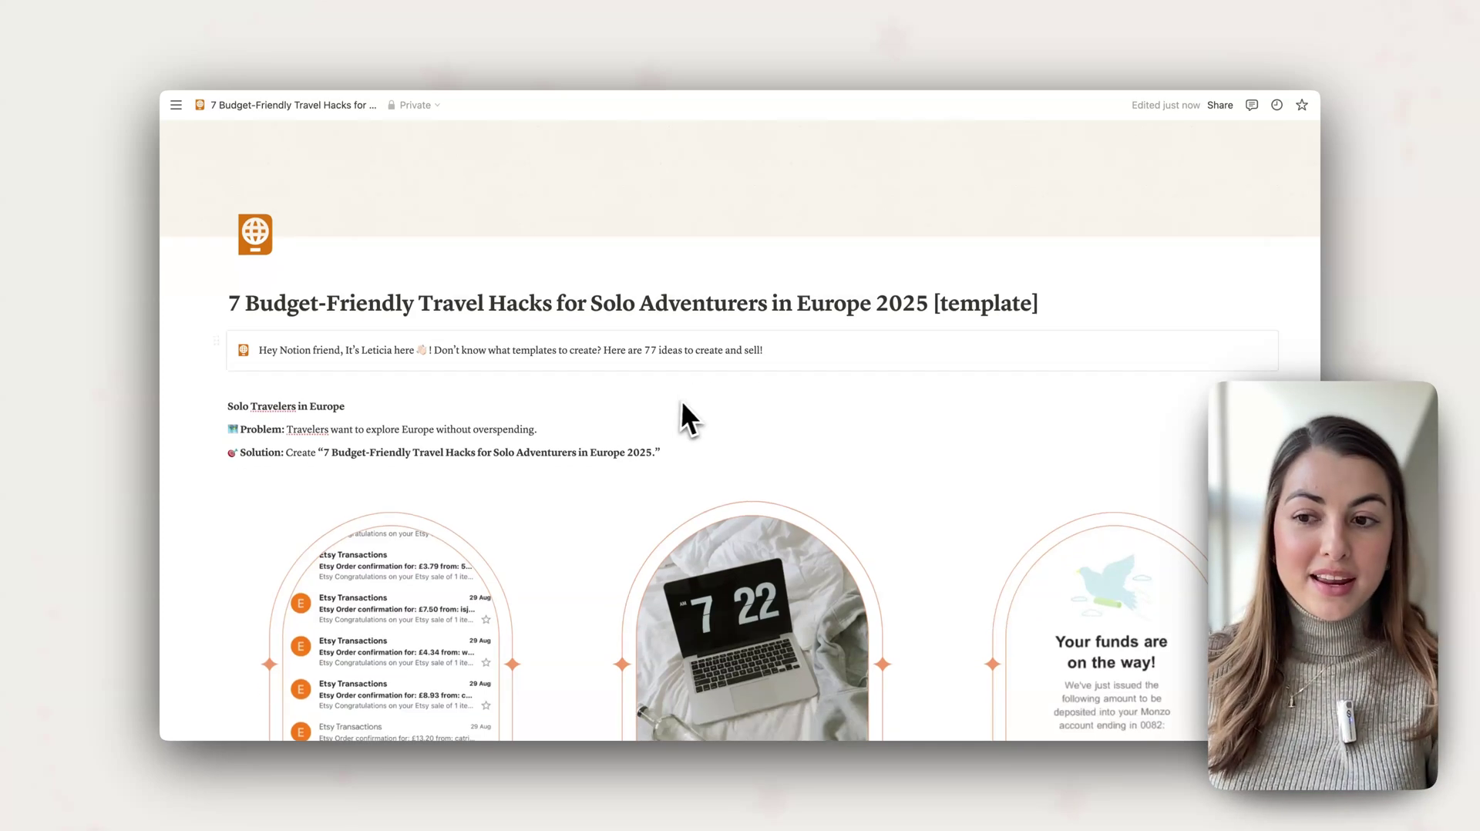
scroll(609, 455, "up", 2)
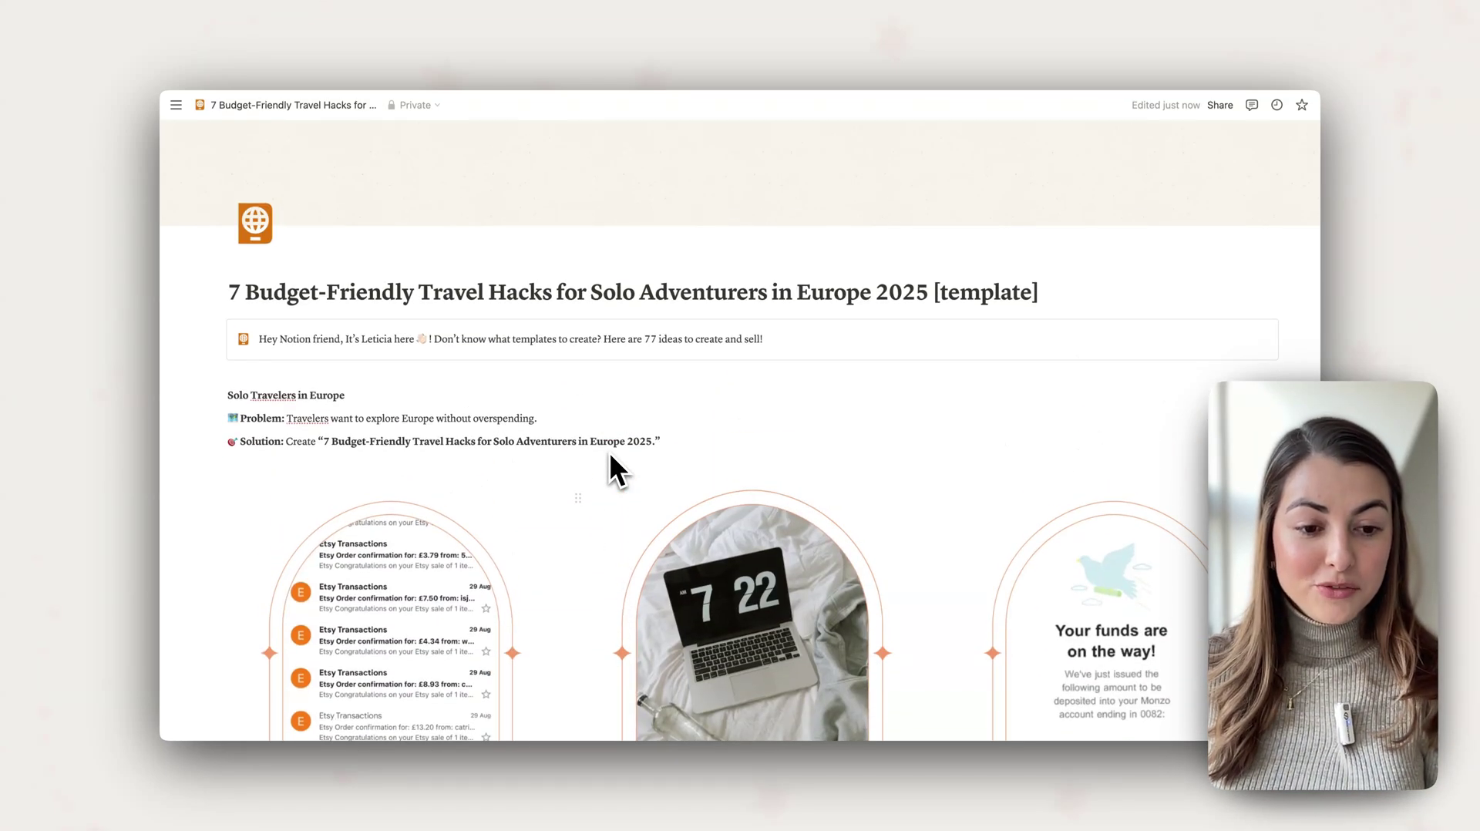
scroll(732, 400, "down", 3)
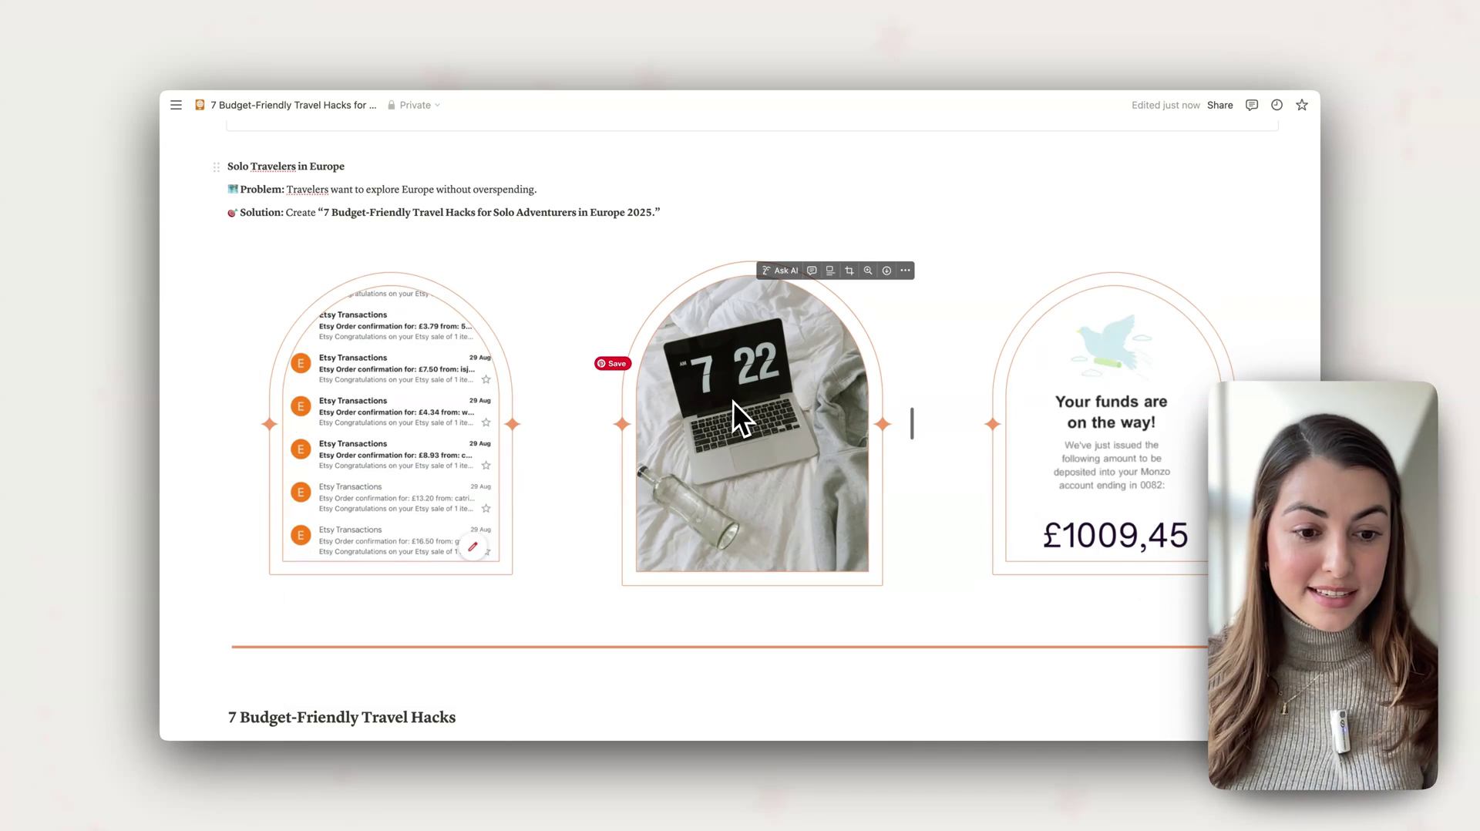
scroll(733, 401, "down", 4)
scroll(736, 416, "down", 3)
scroll(736, 416, "up", 8)
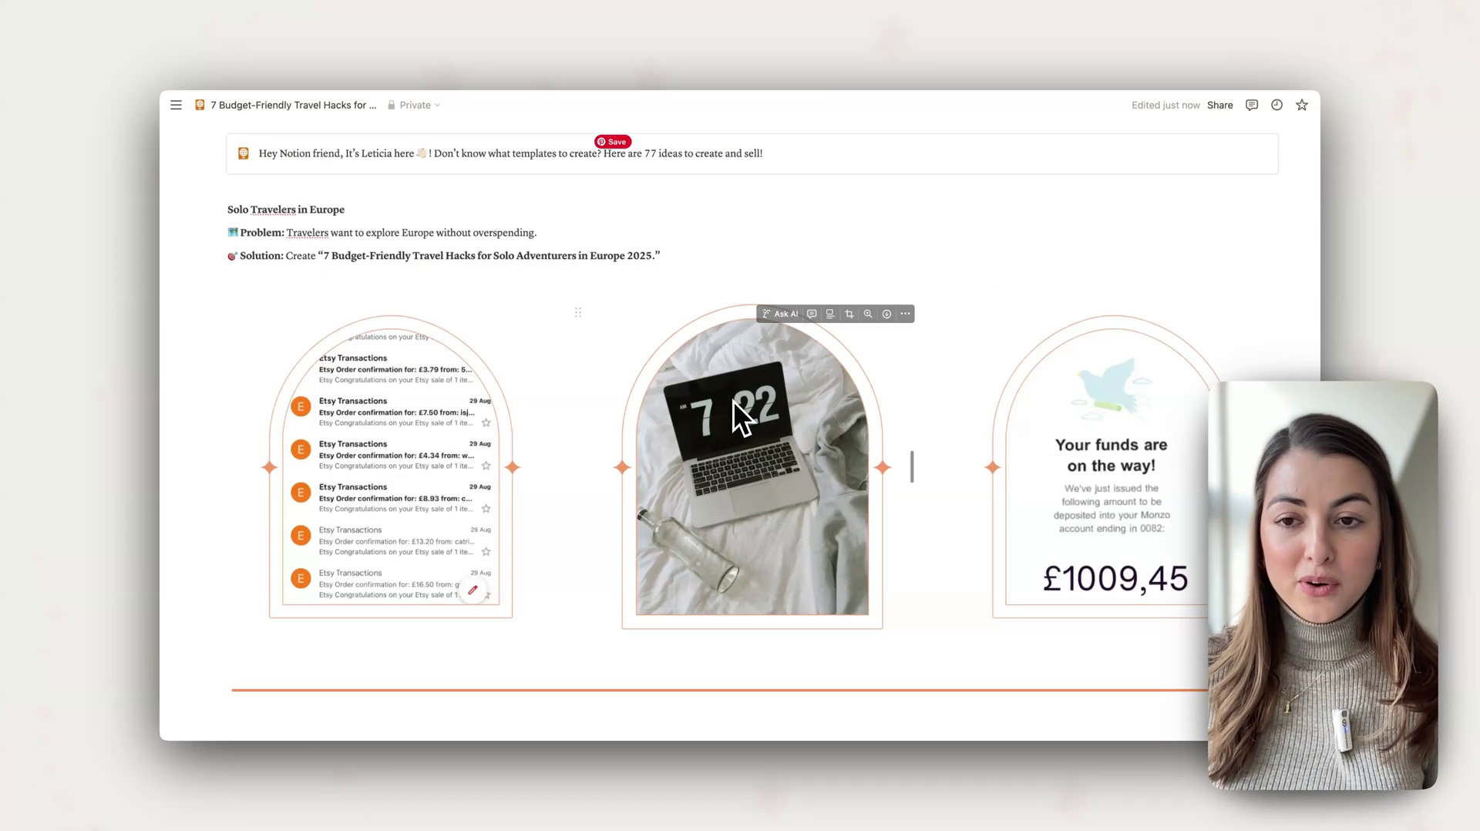
scroll(539, 351, "up", 3)
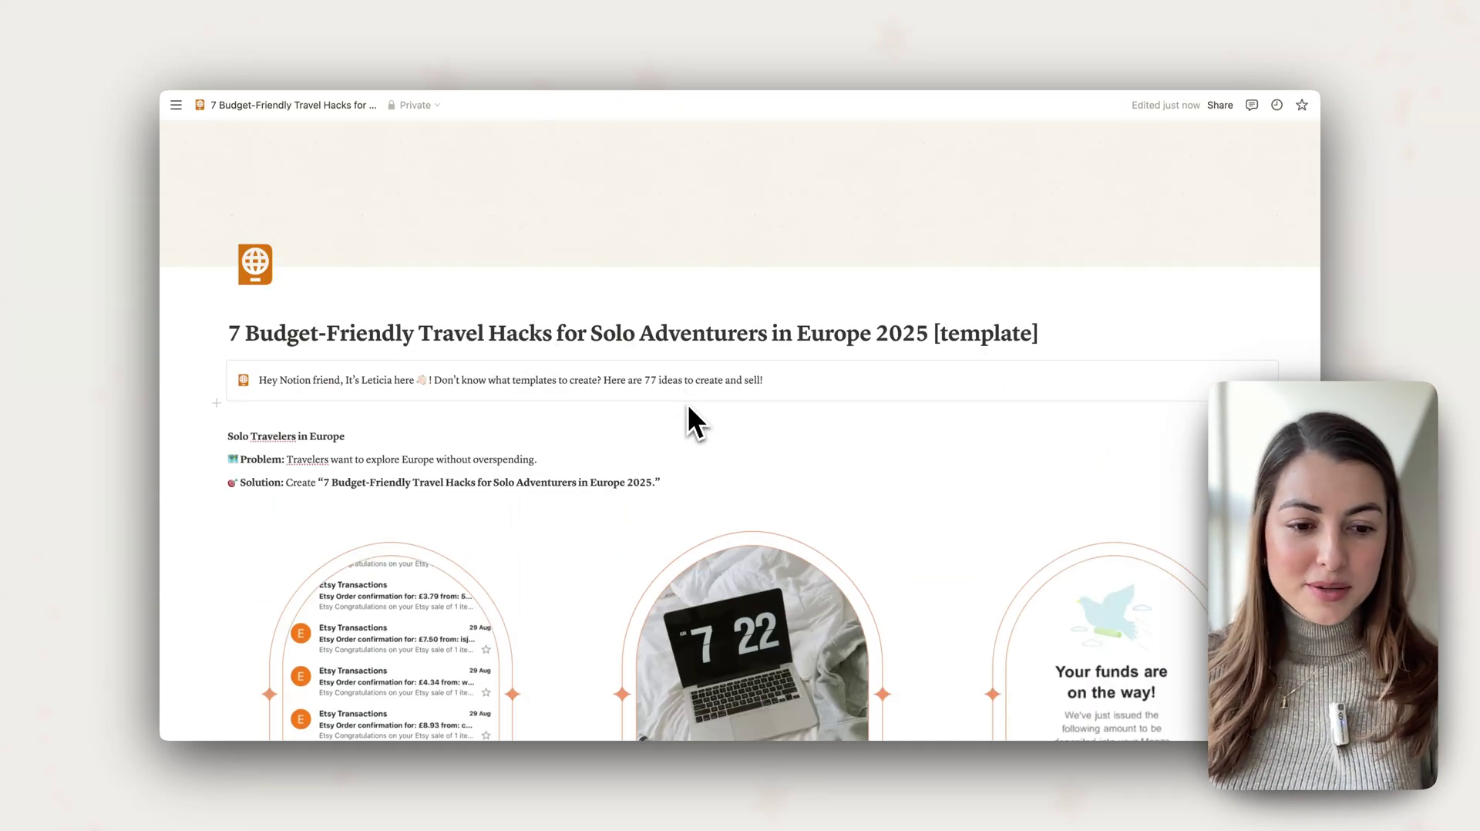
left_click_drag(759, 380, 272, 380)
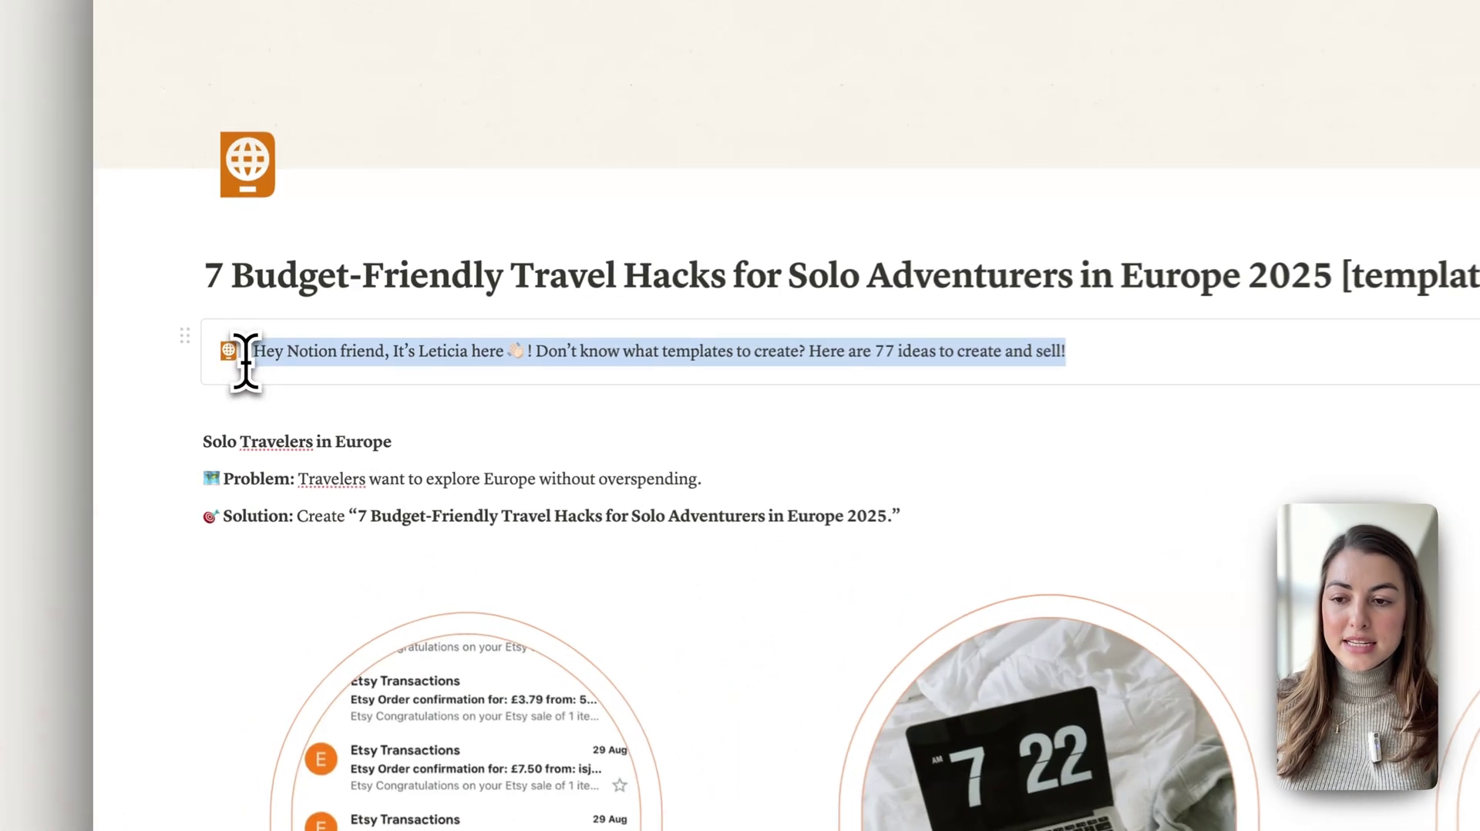
left_click(266, 348)
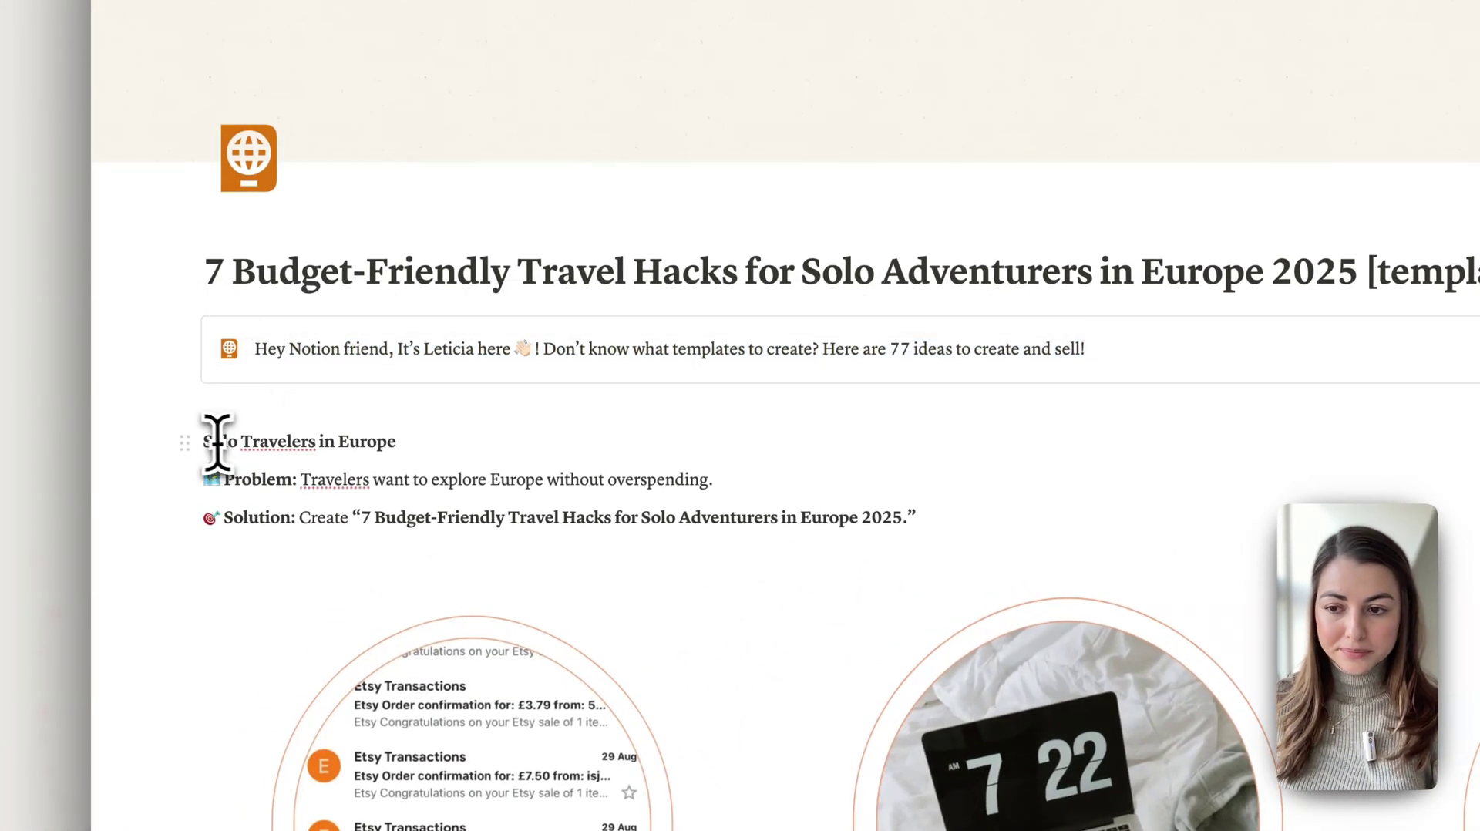
left_click_drag(207, 441, 987, 557)
key("BackSpace")
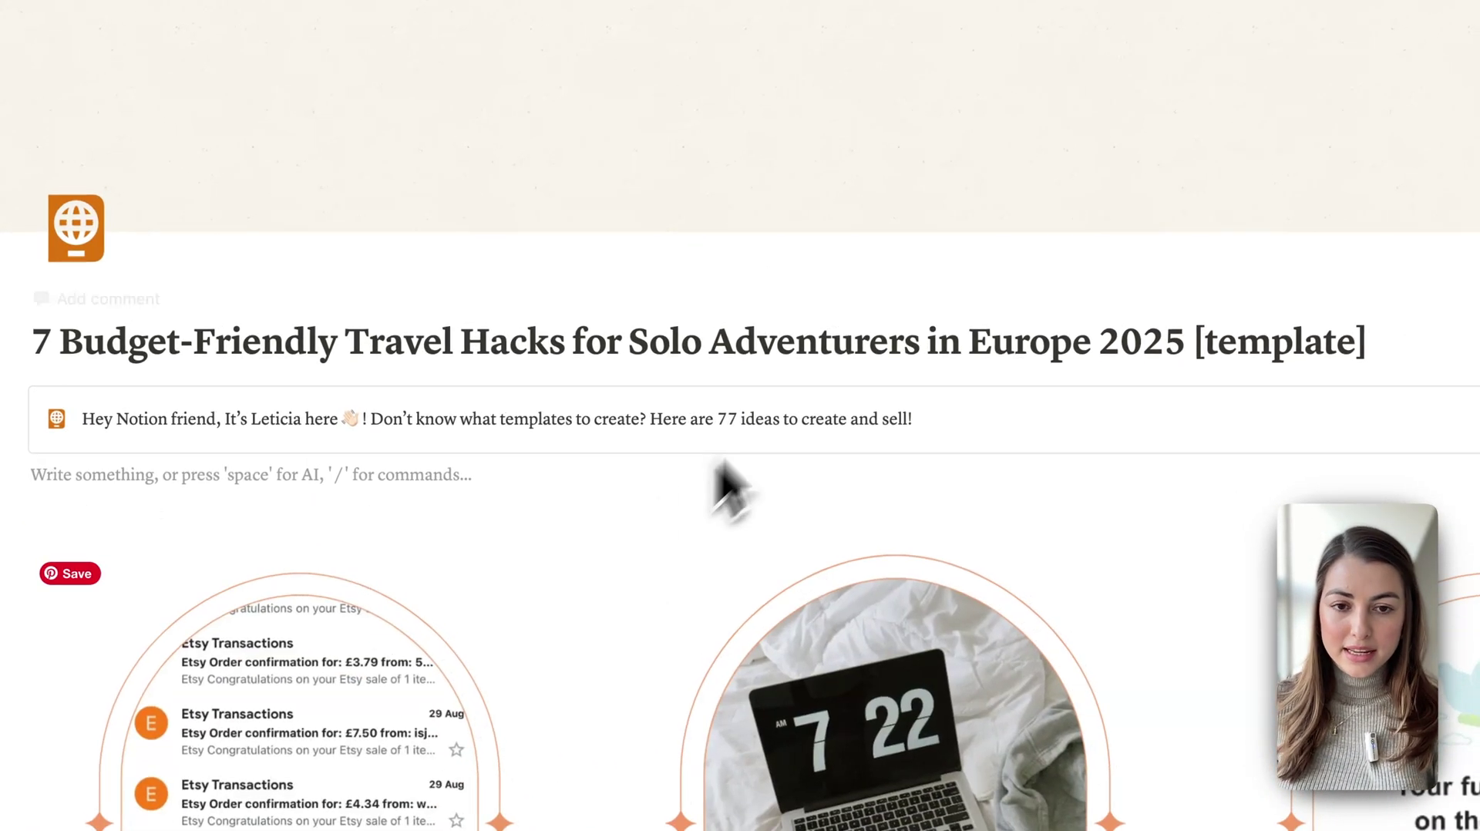
- Browse Unsplash stock photos for a Colosseum page cover
mouse_move(1001, 95)
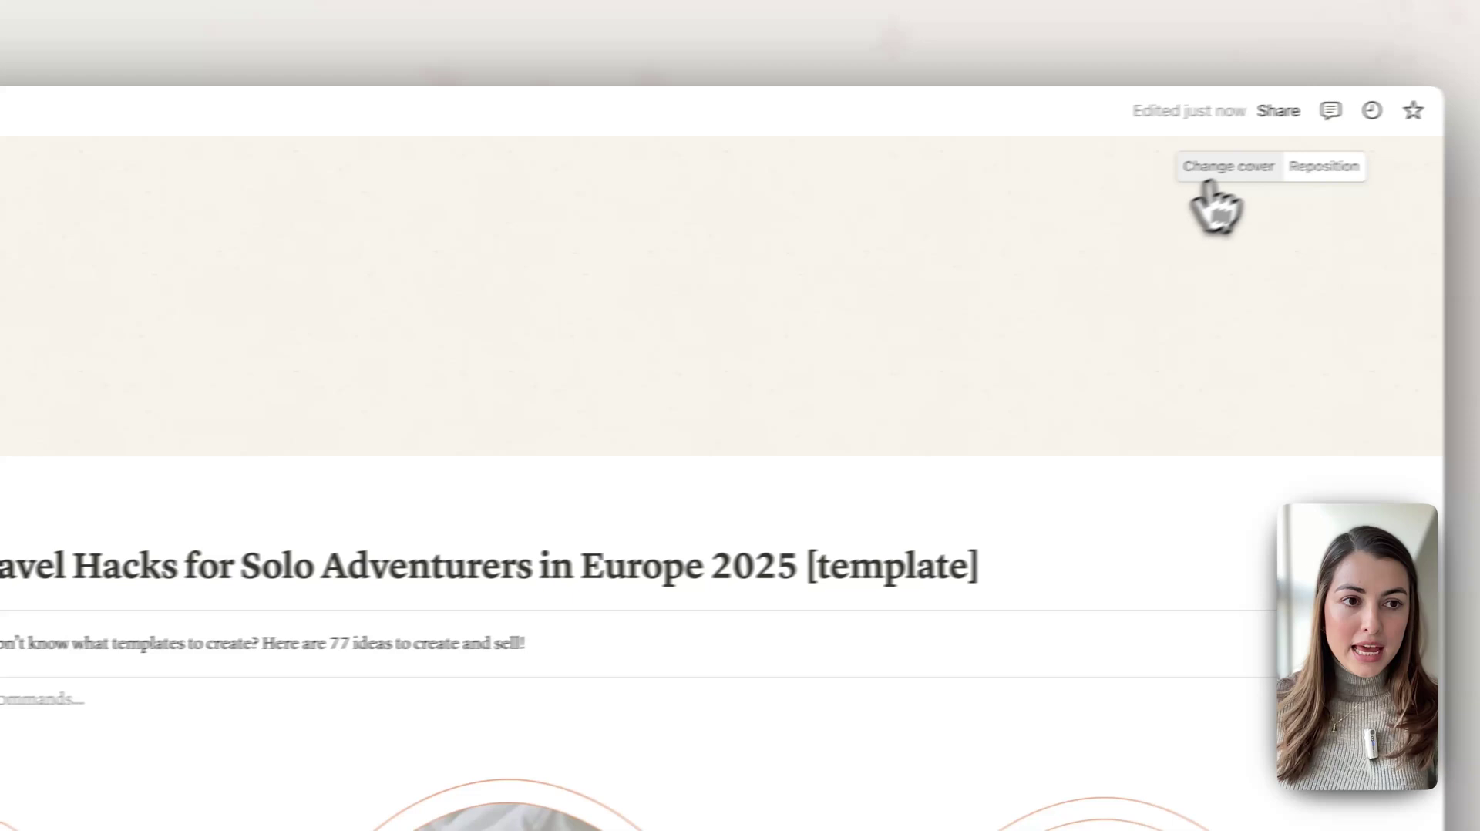
left_click(1210, 175)
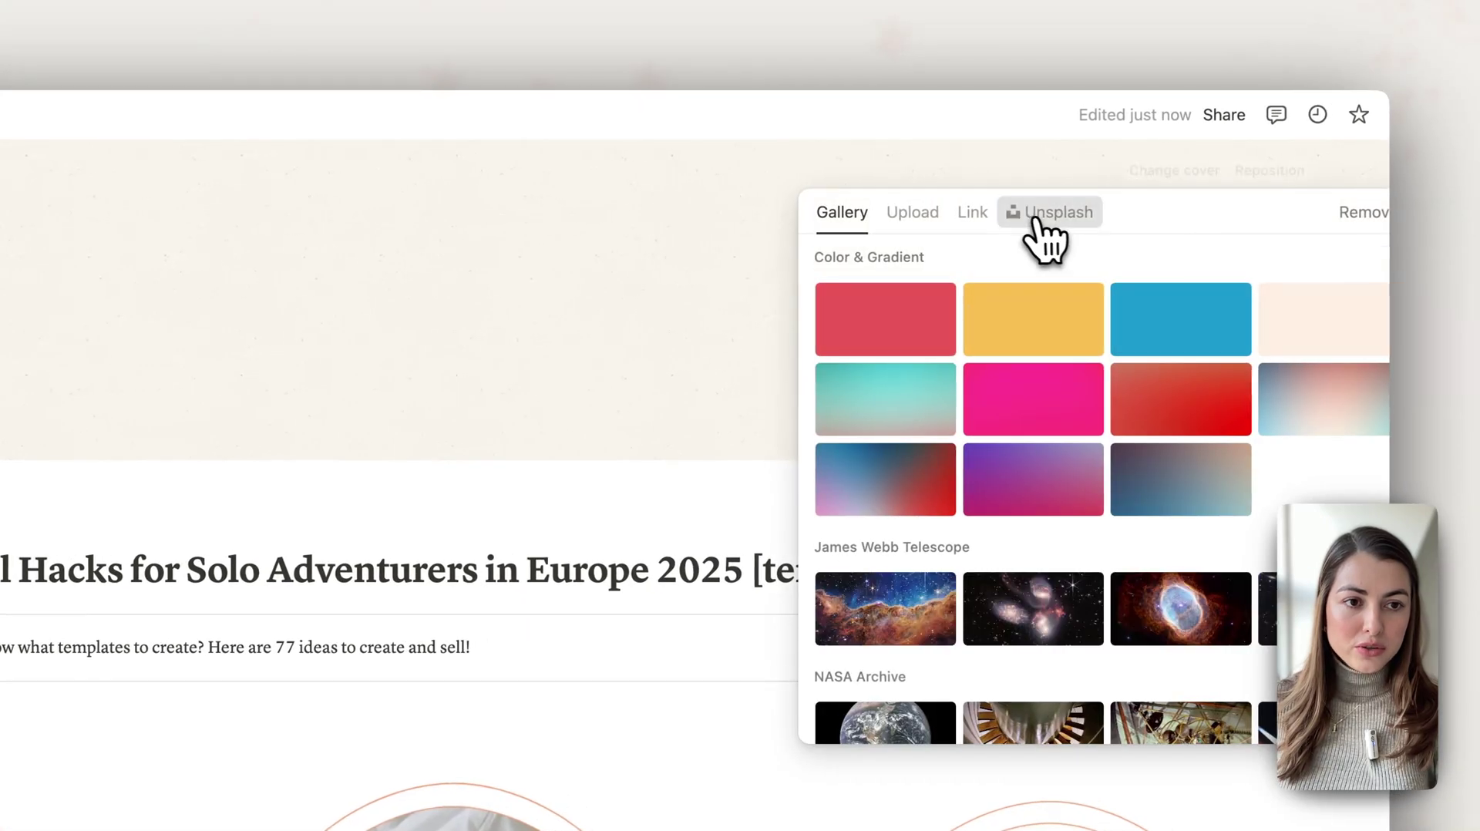
left_click(1103, 214)
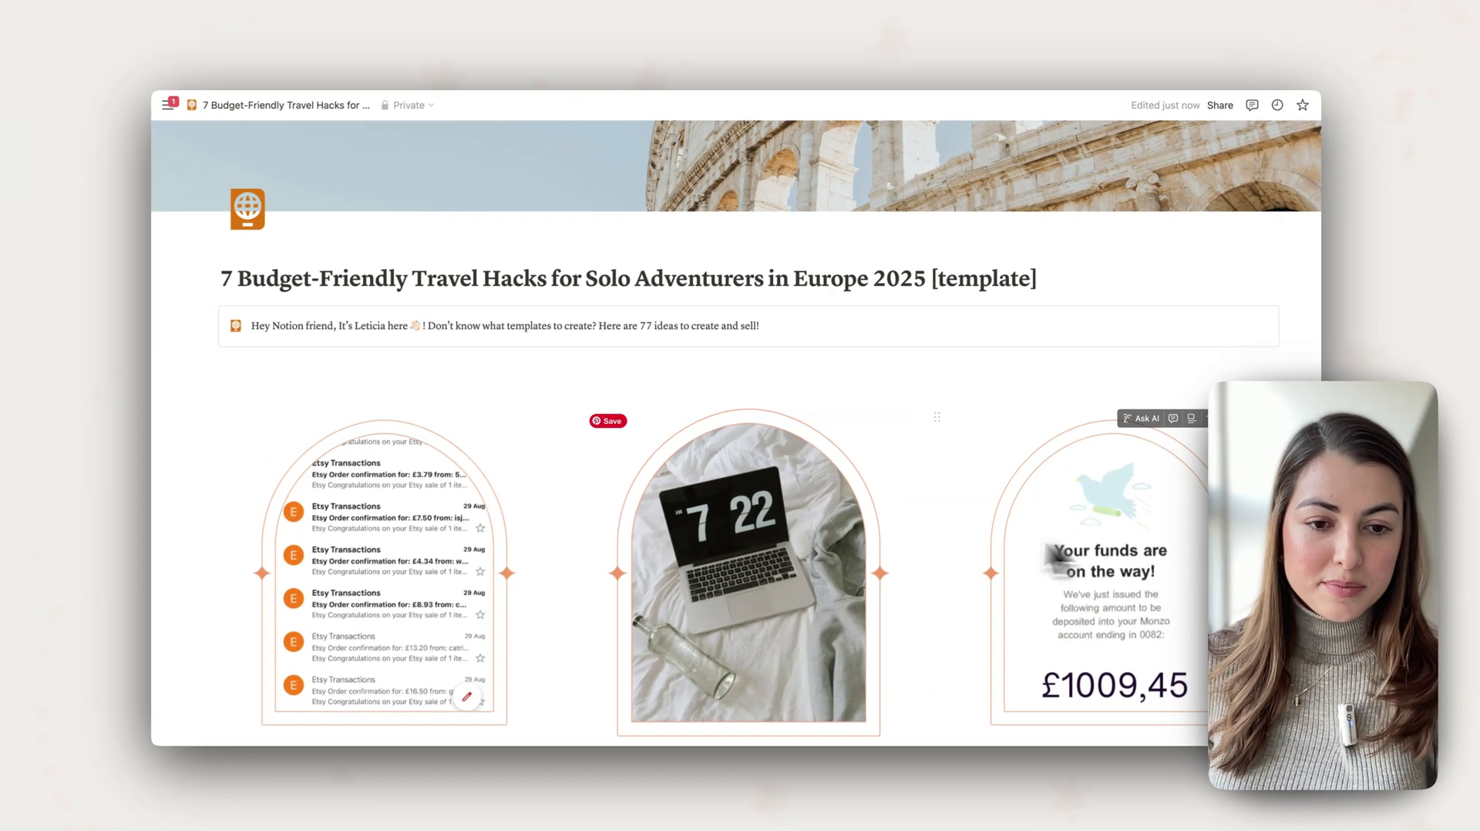
scroll(817, 534, "down", 5)
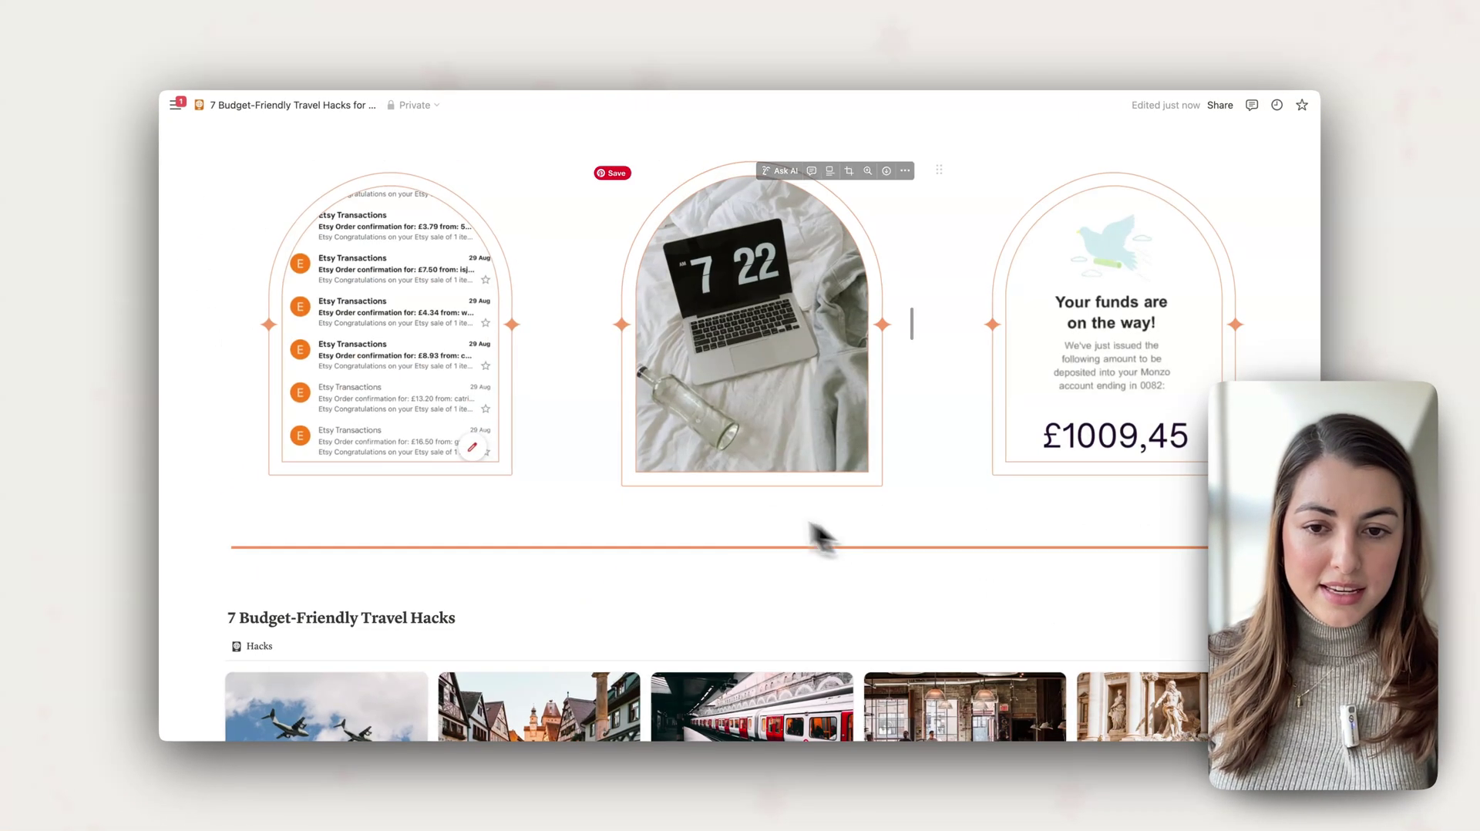
- Scroll Template Vault's Lead Magnets cards, from 77 Profitable Digital Product Ideas to Simplifying Christmas
scroll(964, 401, "up", 3)
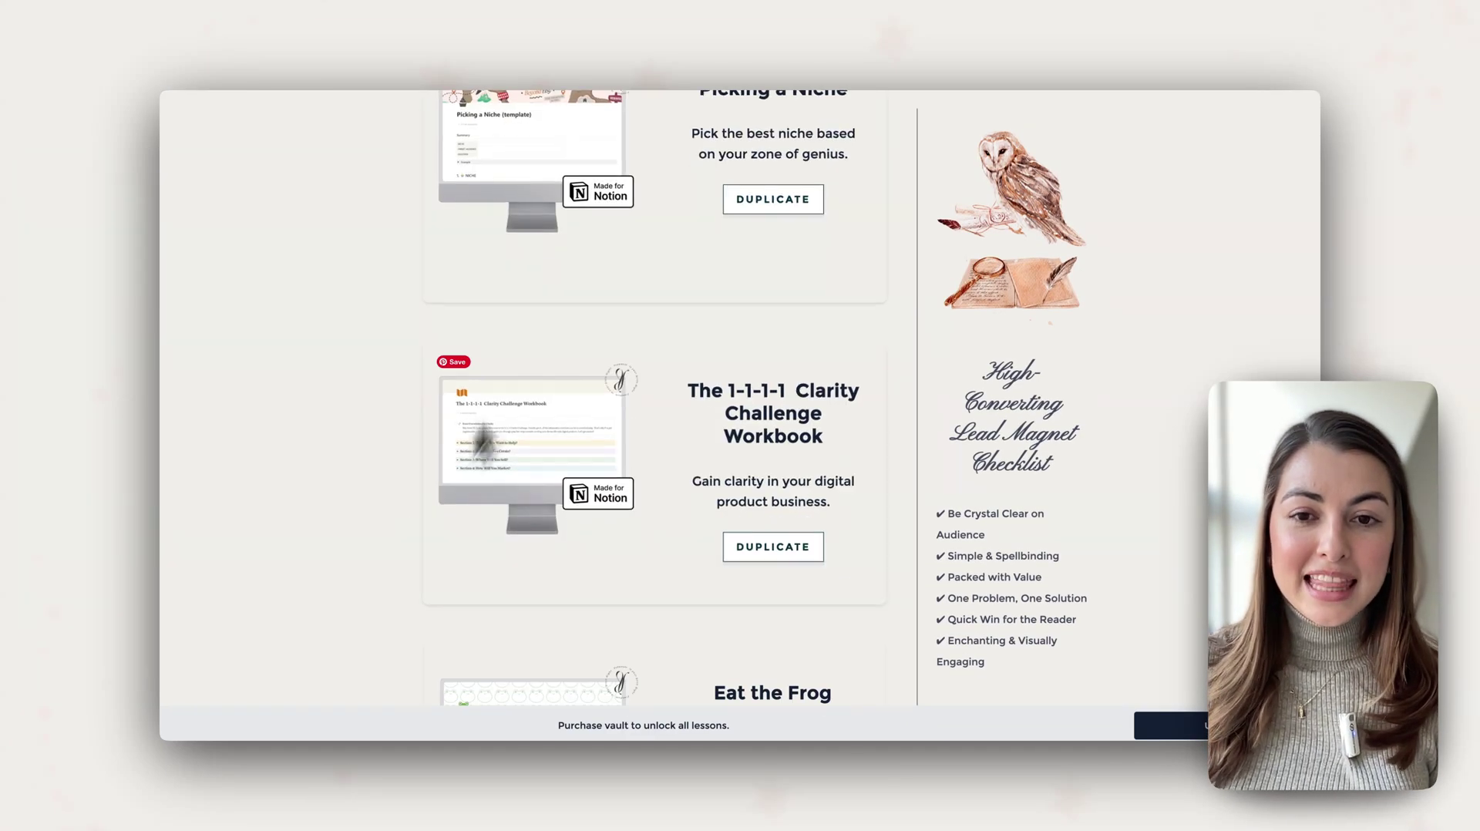
scroll(543, 424, "down", 5)
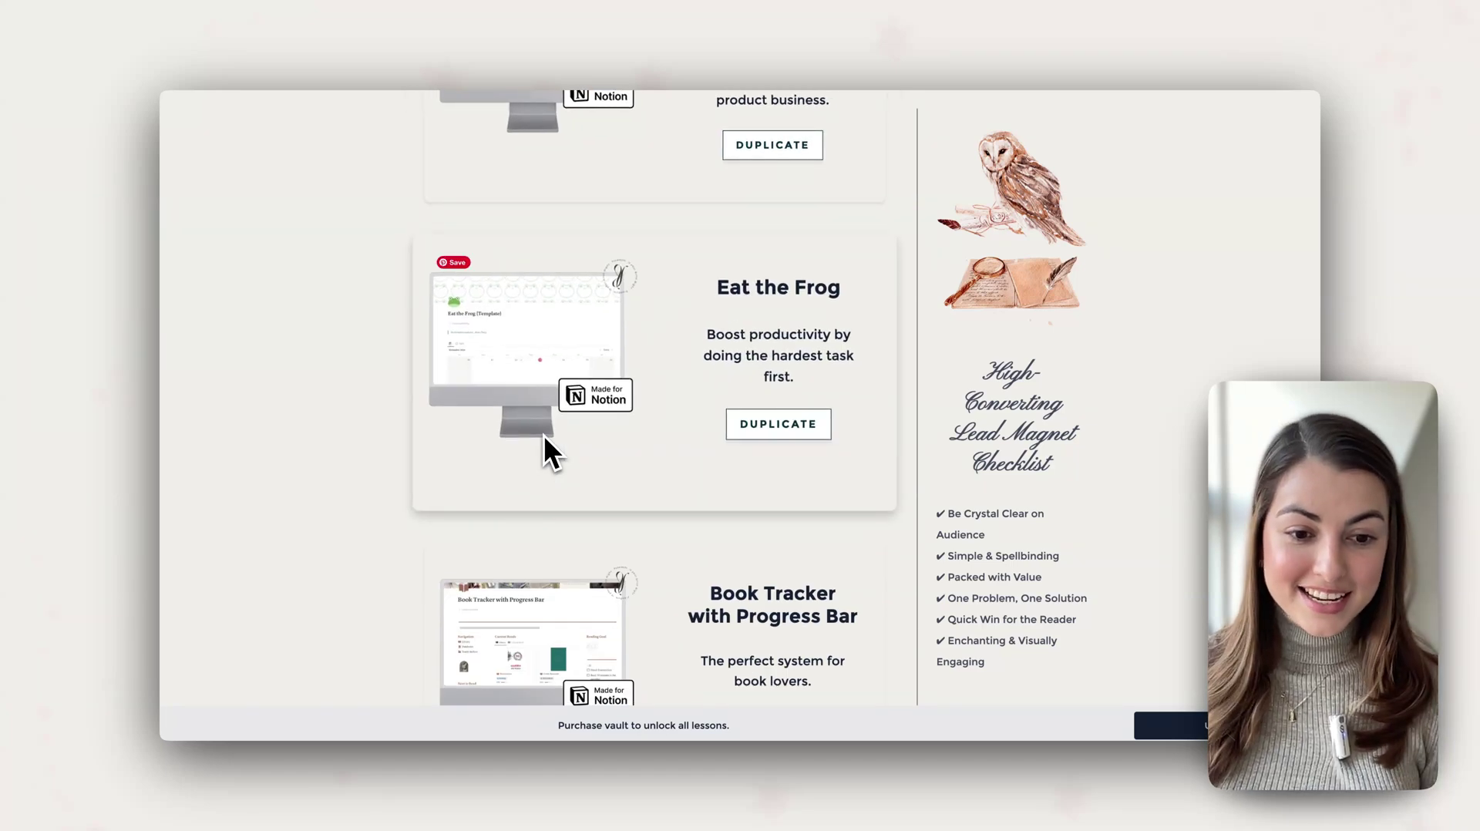
scroll(545, 437, "down", 5)
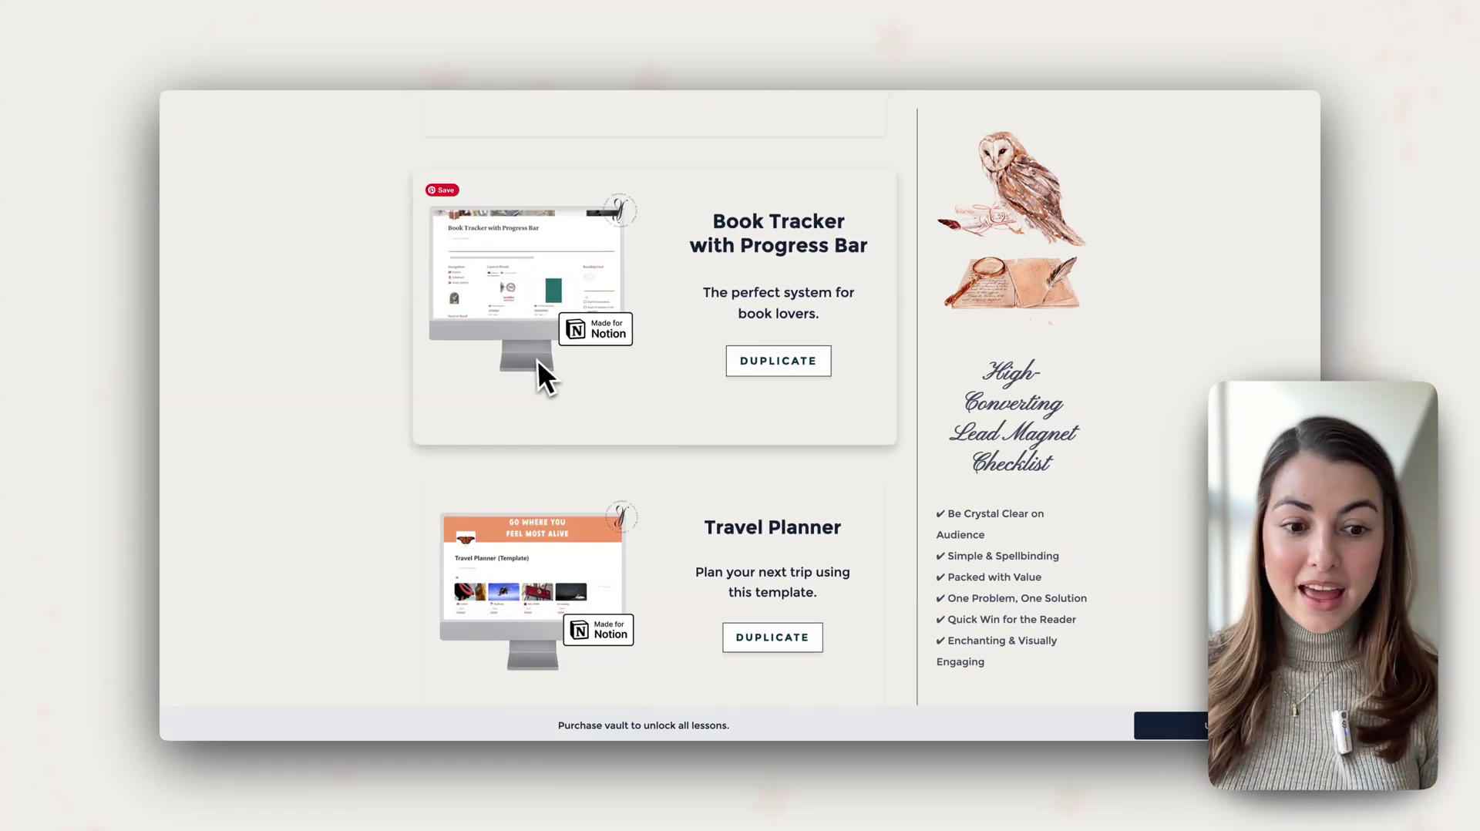
scroll(534, 363, "down", 5)
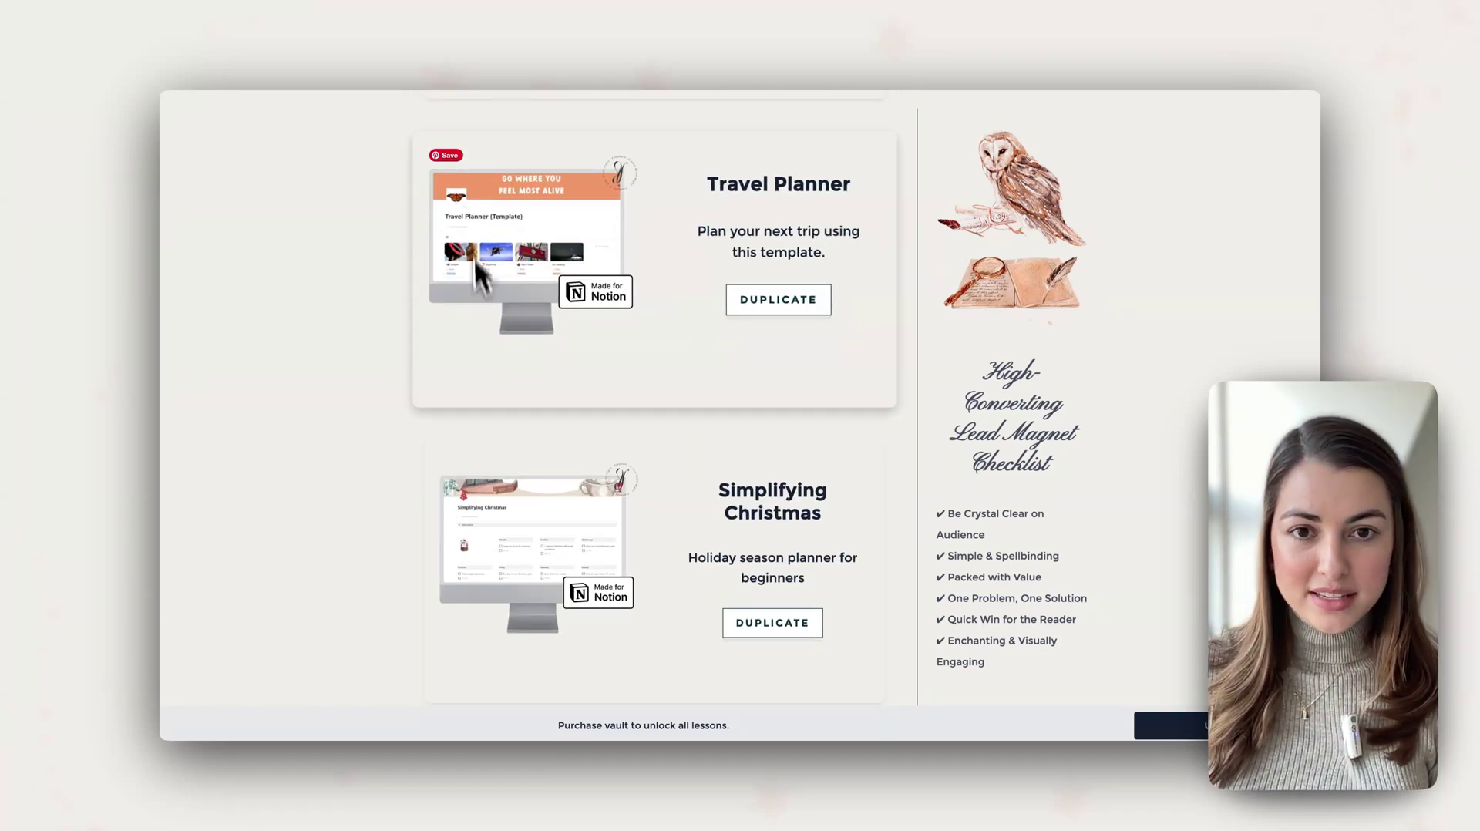
scroll(529, 449, "down", 3)
scroll(467, 433, "up", 15)
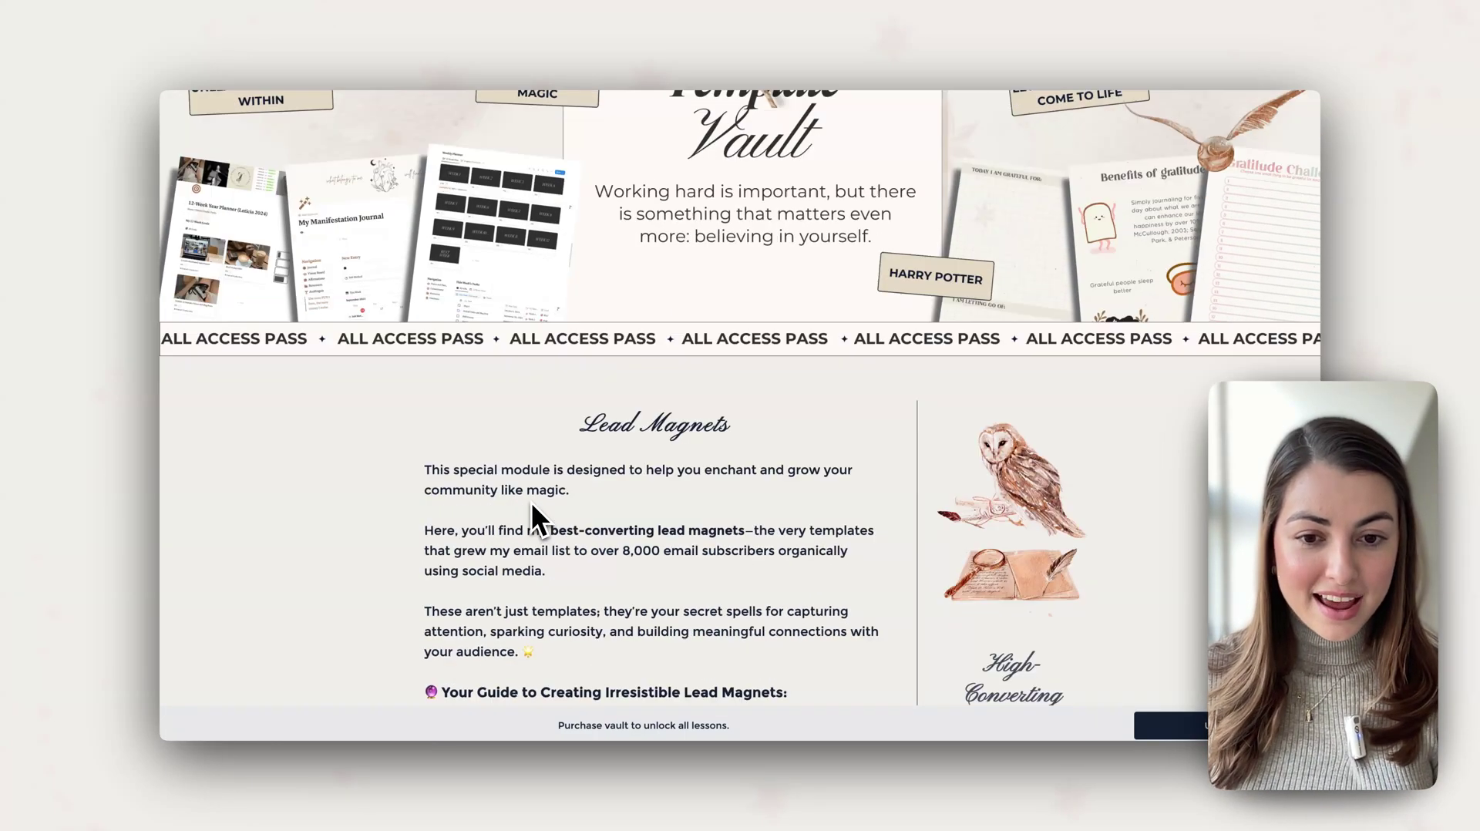
scroll(530, 501, "down", 14)
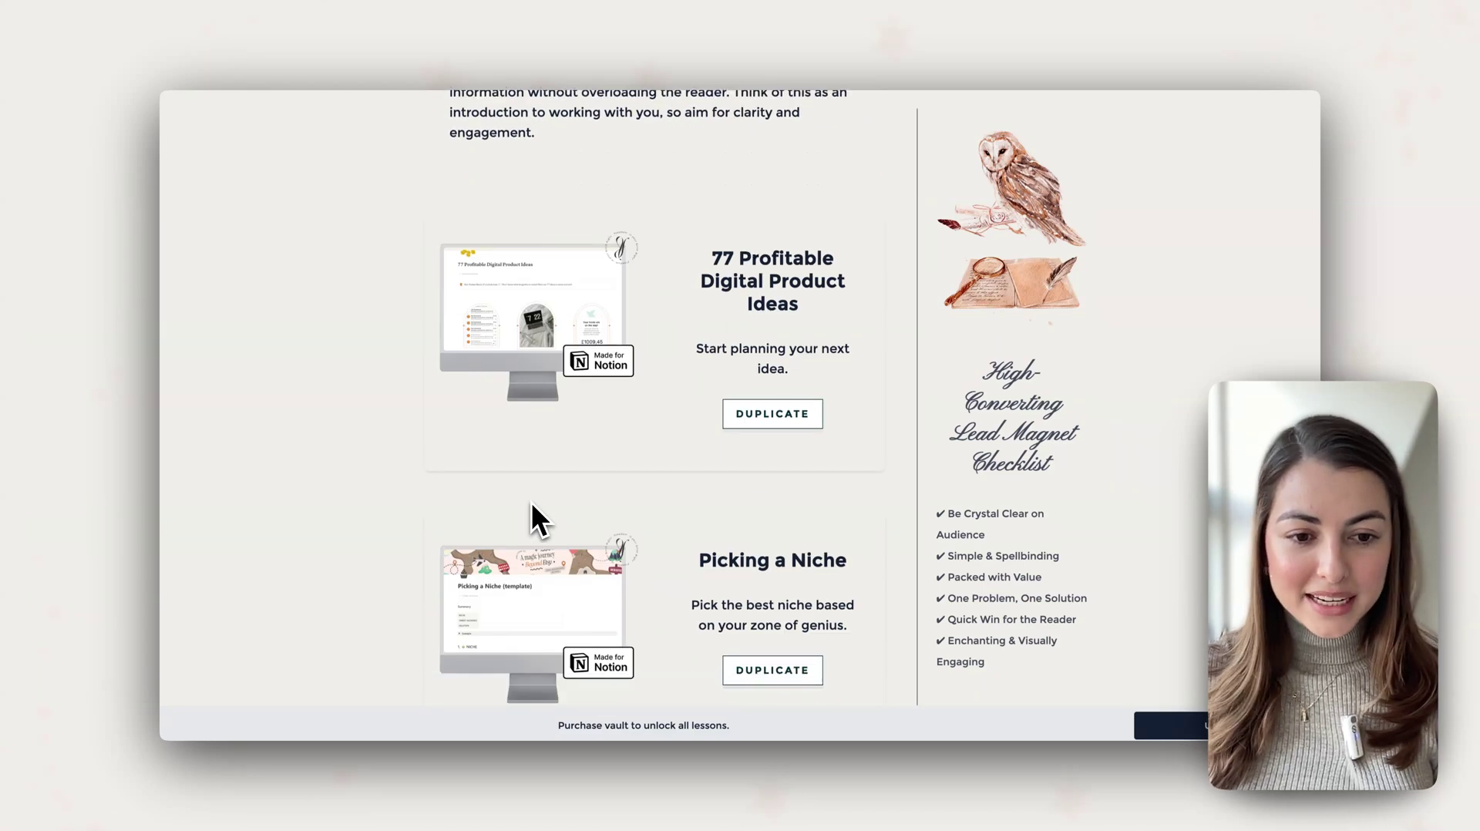
scroll(703, 549, "down", 3)
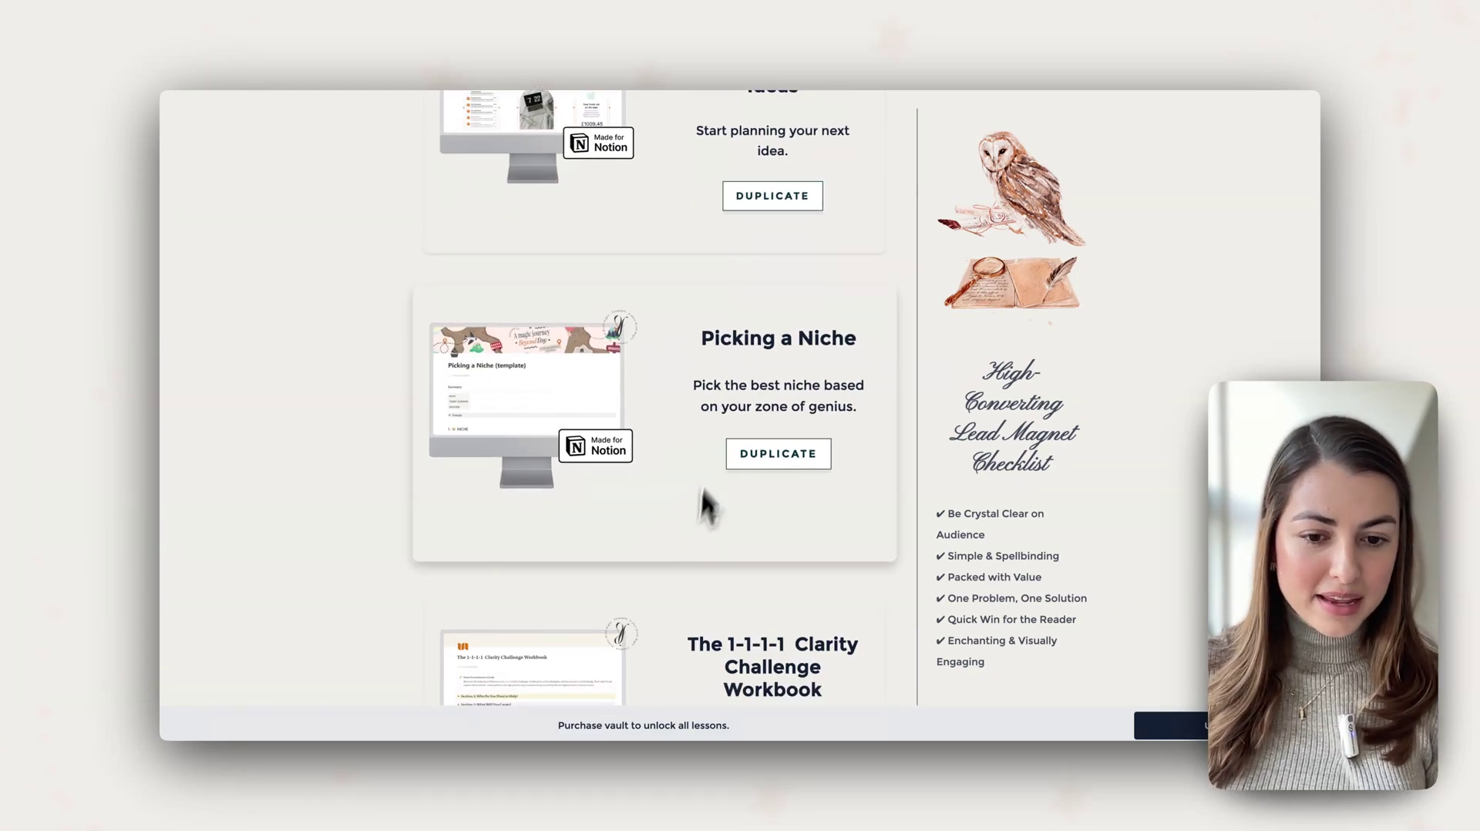
scroll(693, 524, "down", 3)
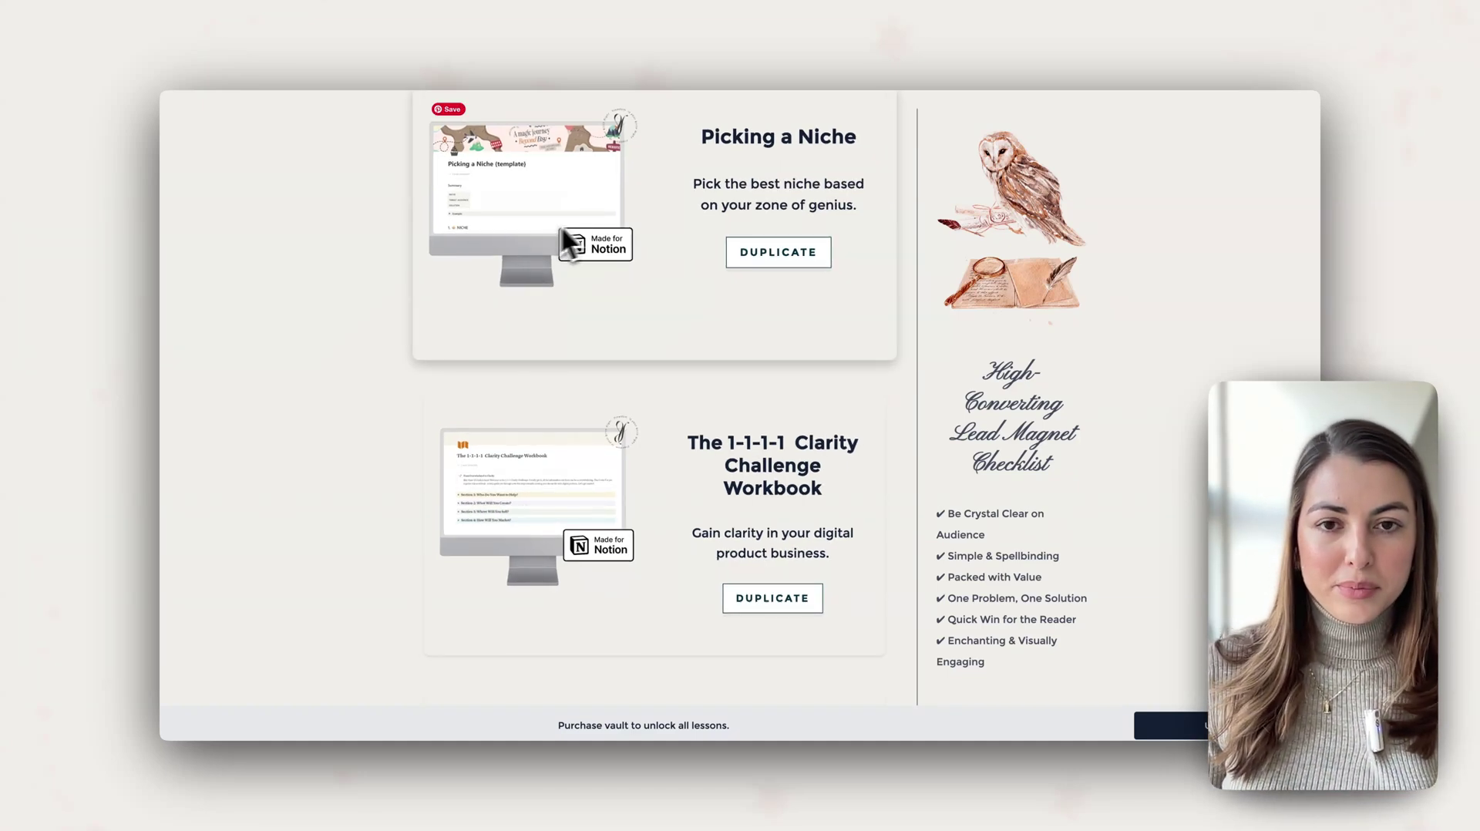
scroll(585, 262, "up", 1)
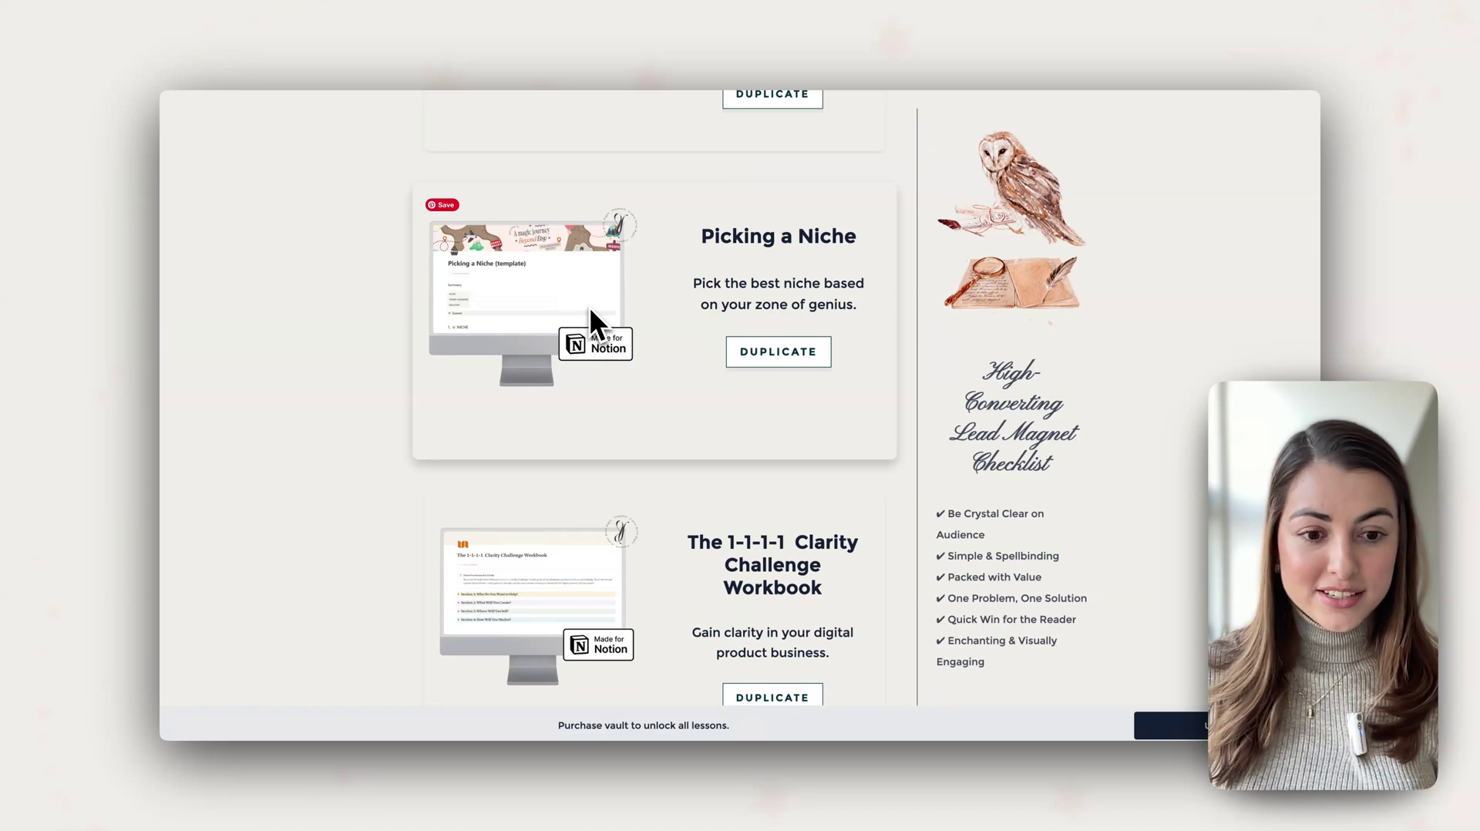
scroll(589, 307, "down", 1)
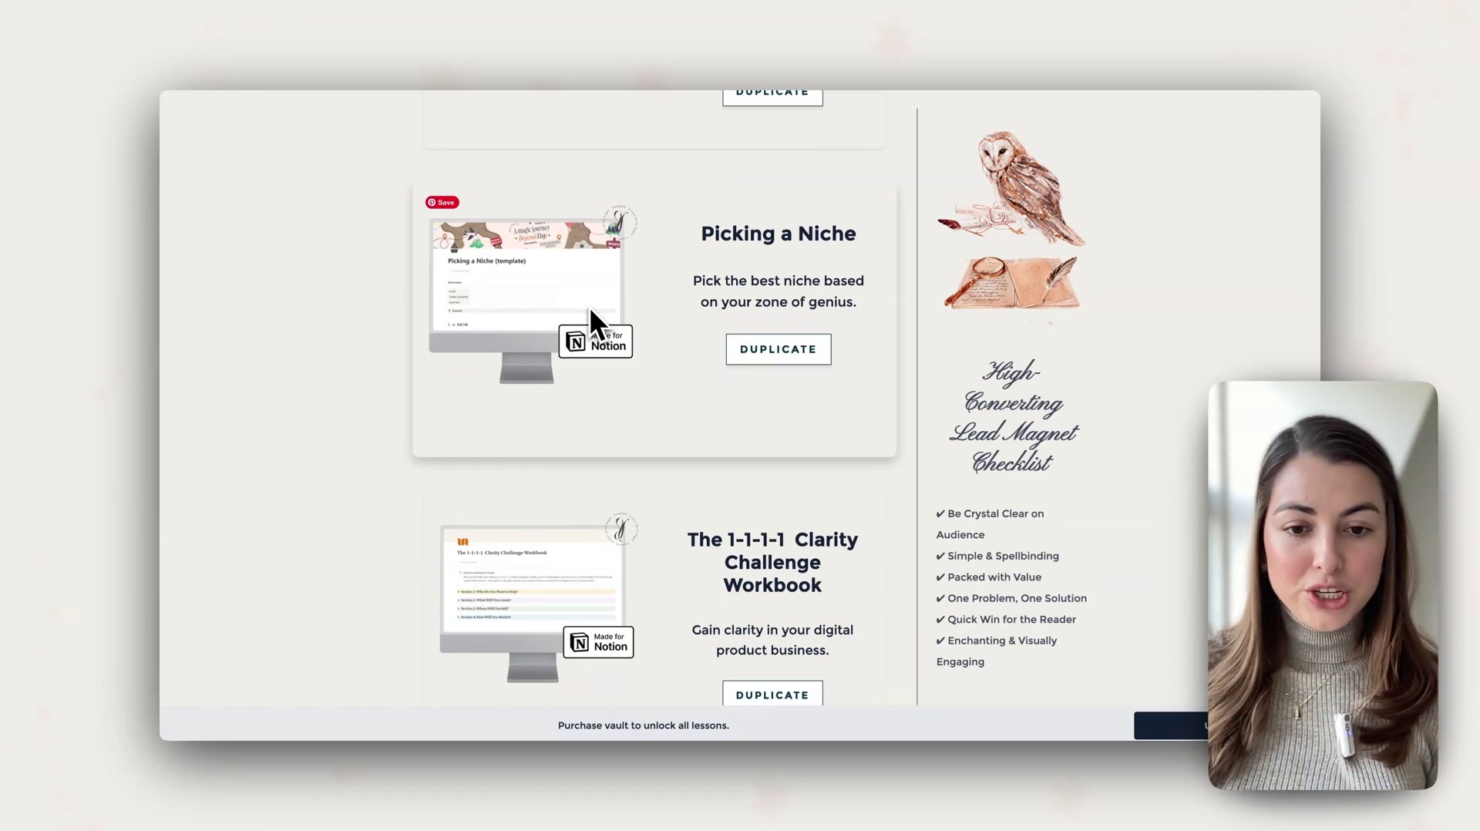
scroll(589, 307, "down", 1)
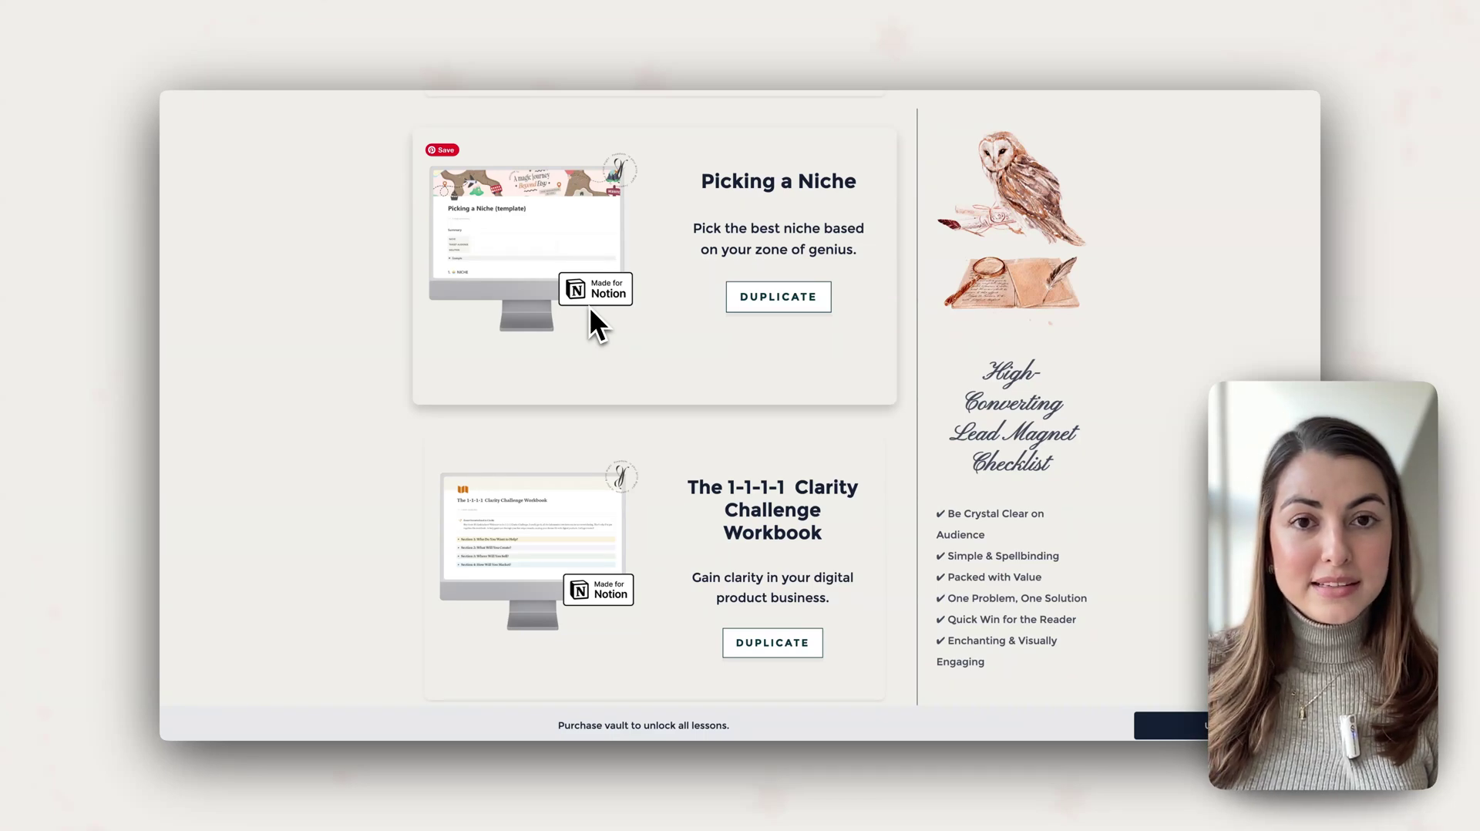
scroll(589, 307, "down", 5)
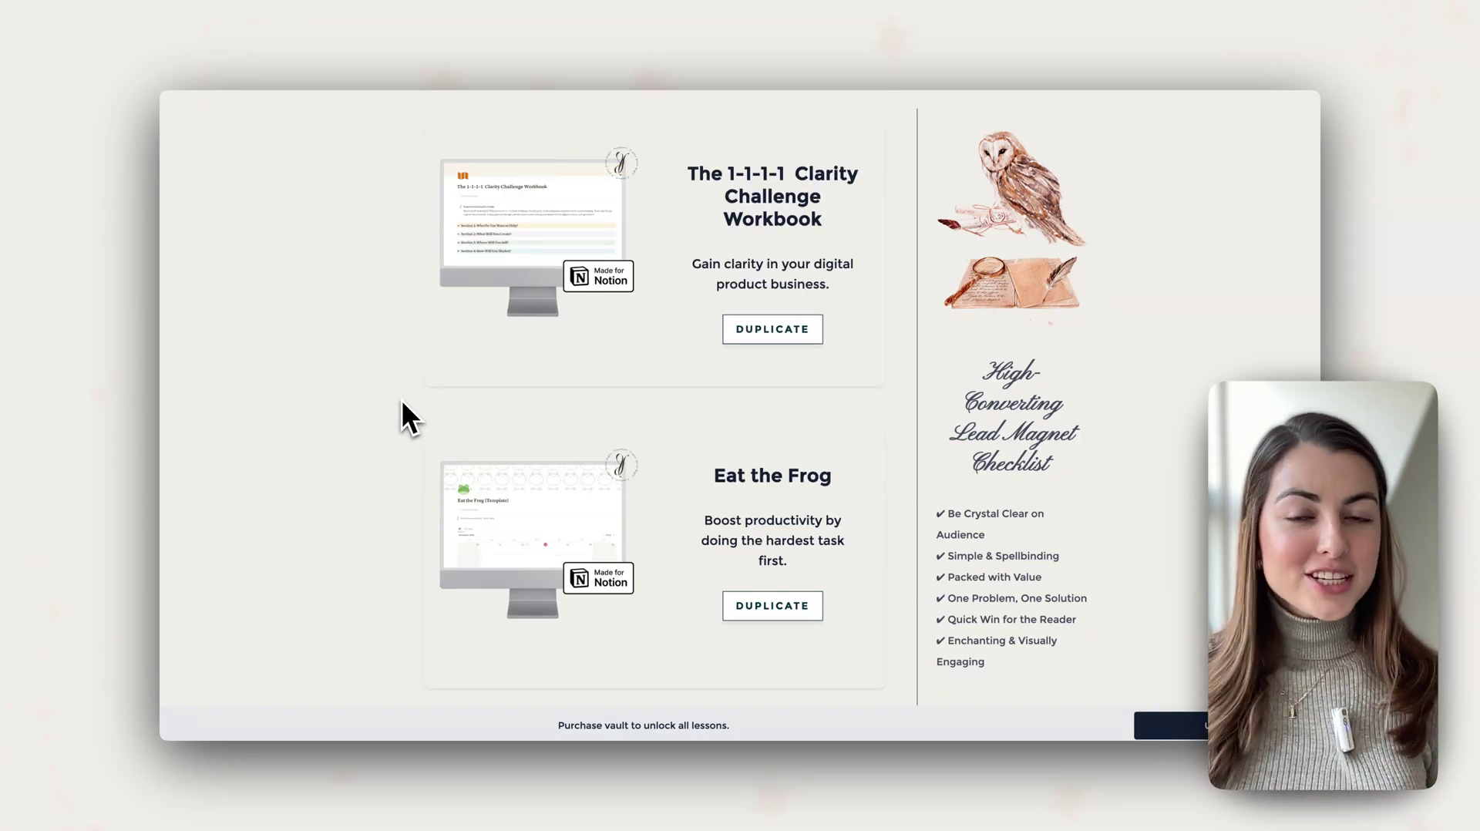